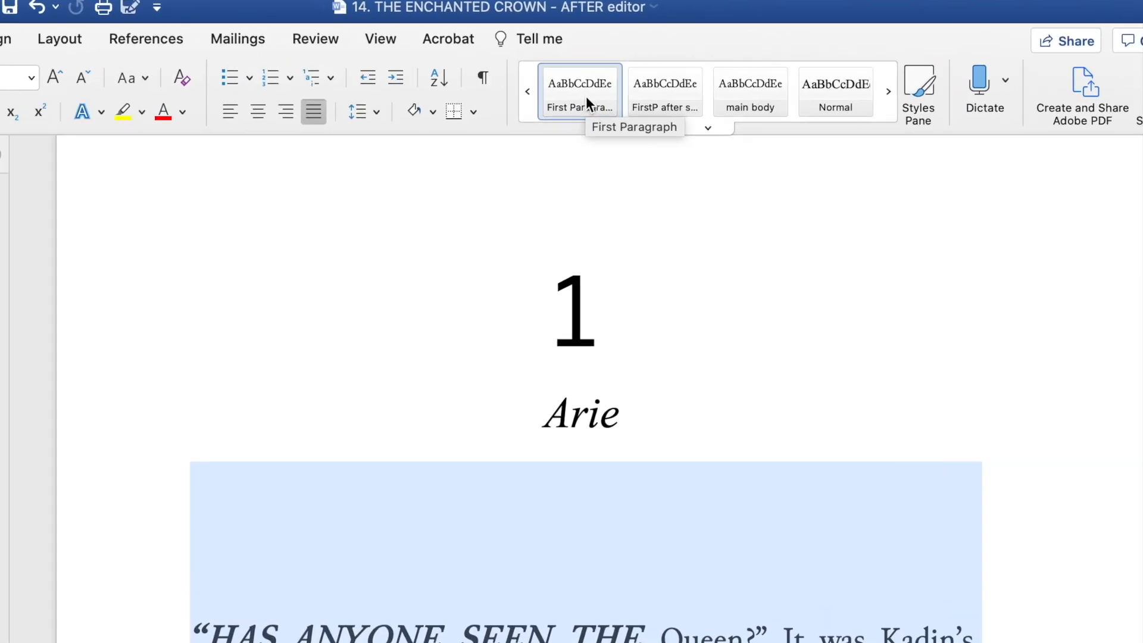
Step: Create Bethany's Style from the First Paragraph style options in Trajan Pro 3 at 72 pt and save it
{"action": "right_click", "coordinate": [587, 95]}
{"action": "left_click", "coordinate": [473, 179]}
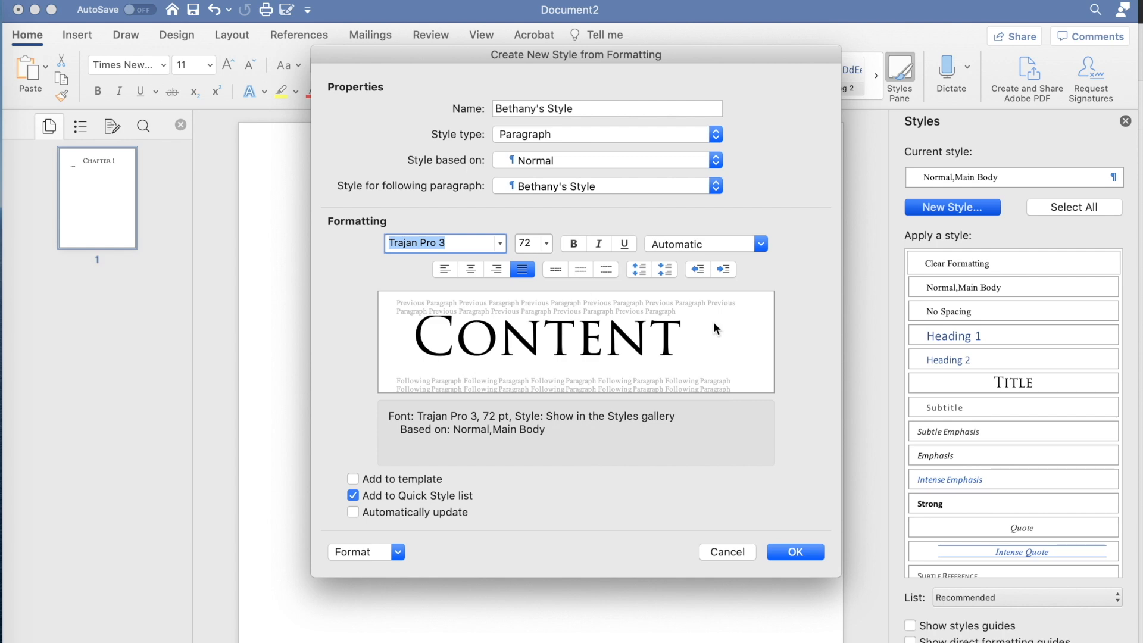
{"action": "left_click", "coordinate": [795, 552]}
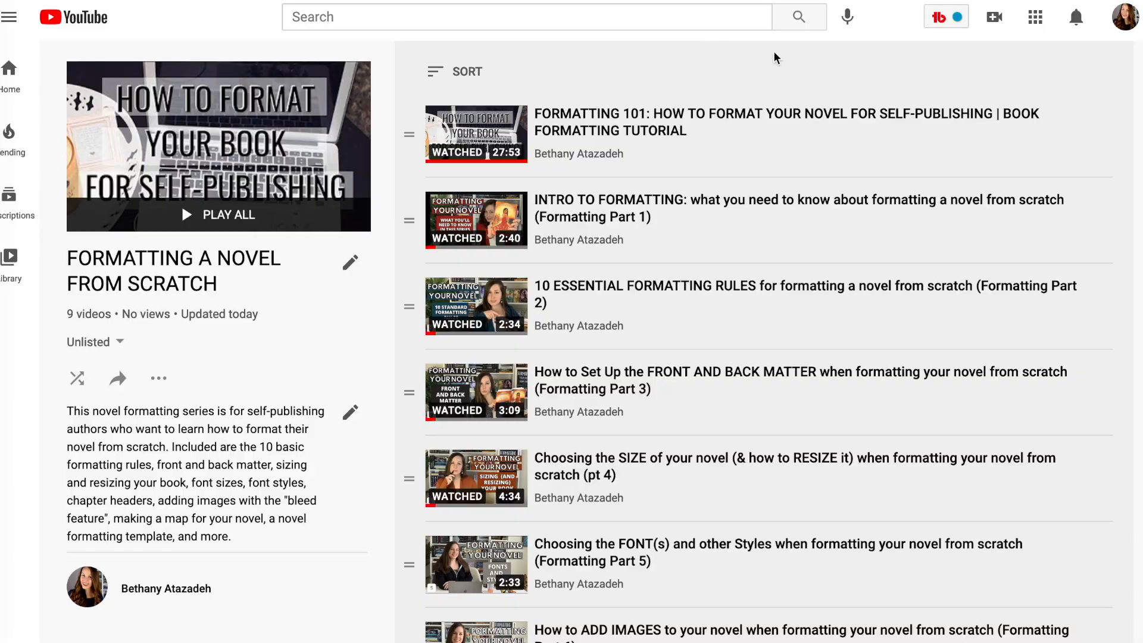
{"action": "scroll", "coordinate": [775, 58], "scroll_direction": "down", "scroll_amount": 1}
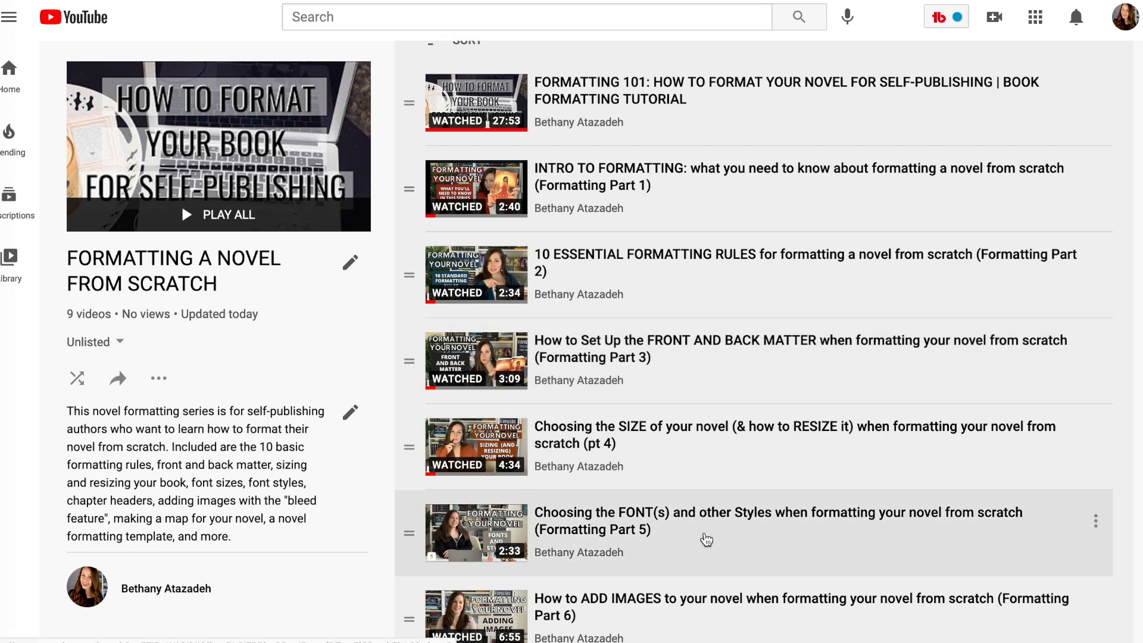
{"action": "scroll", "coordinate": [723, 629], "scroll_direction": "down", "scroll_amount": 1}
{"action": "scroll", "coordinate": [723, 630], "scroll_direction": "down", "scroll_amount": 1}
{"action": "scroll", "coordinate": [723, 629], "scroll_direction": "down", "scroll_amount": 1}
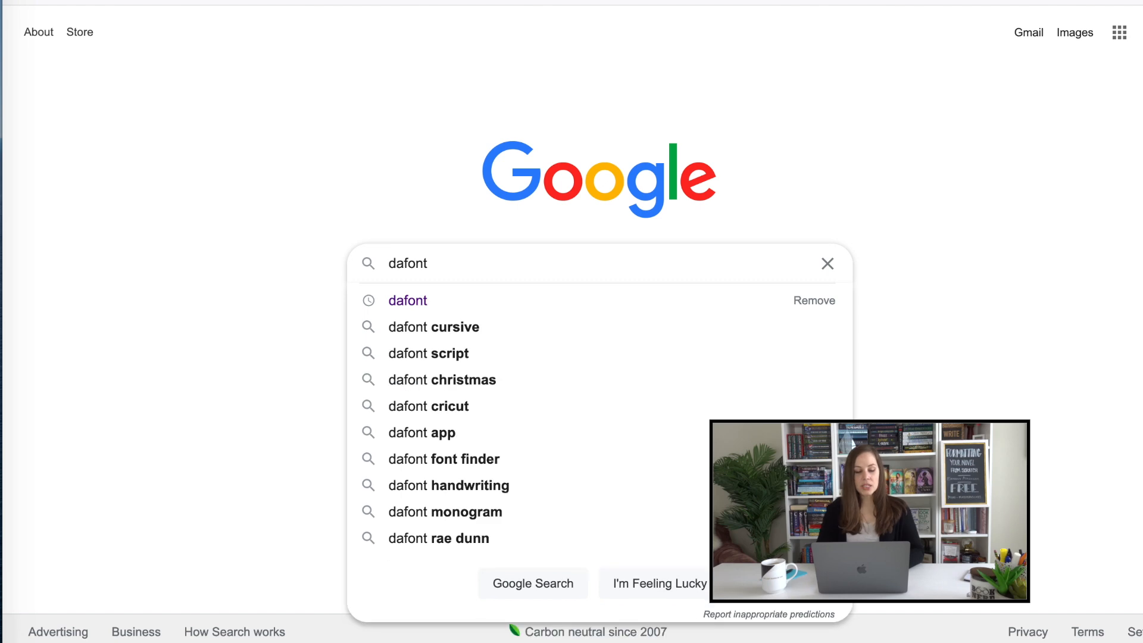
Step: Run the Google search for dafont and follow the dafont.com result
{"action": "key", "text": "Return"}
{"action": "left_click", "coordinate": [231, 190]}
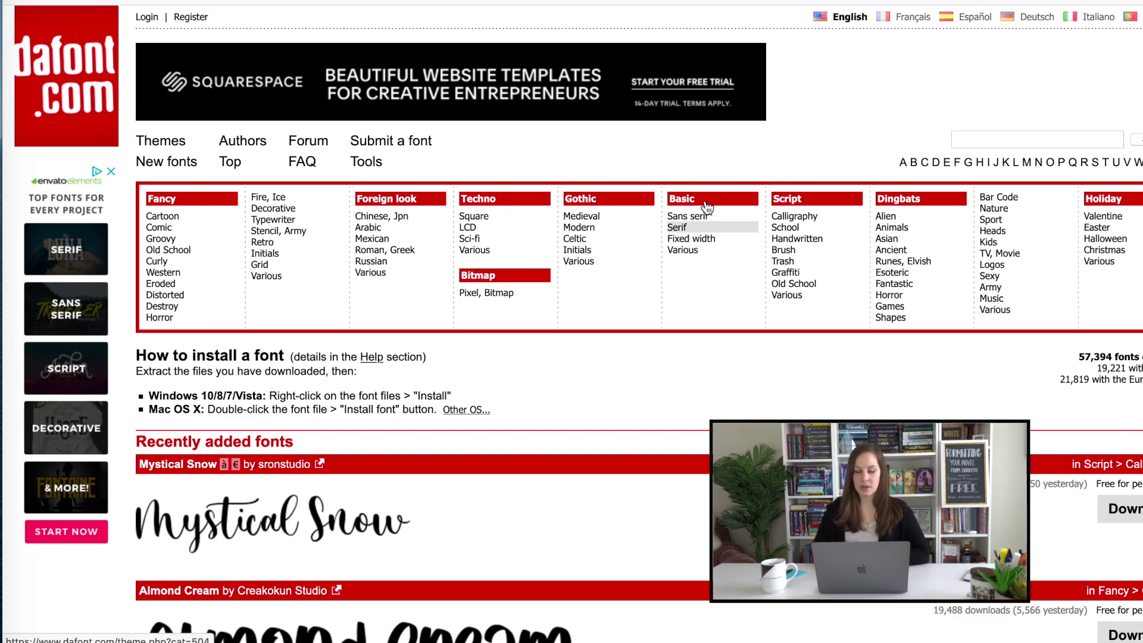
Step: Browse DaFont's Basic > Serif category, then switch to Basic > Sans serif
{"action": "left_click", "coordinate": [727, 231]}
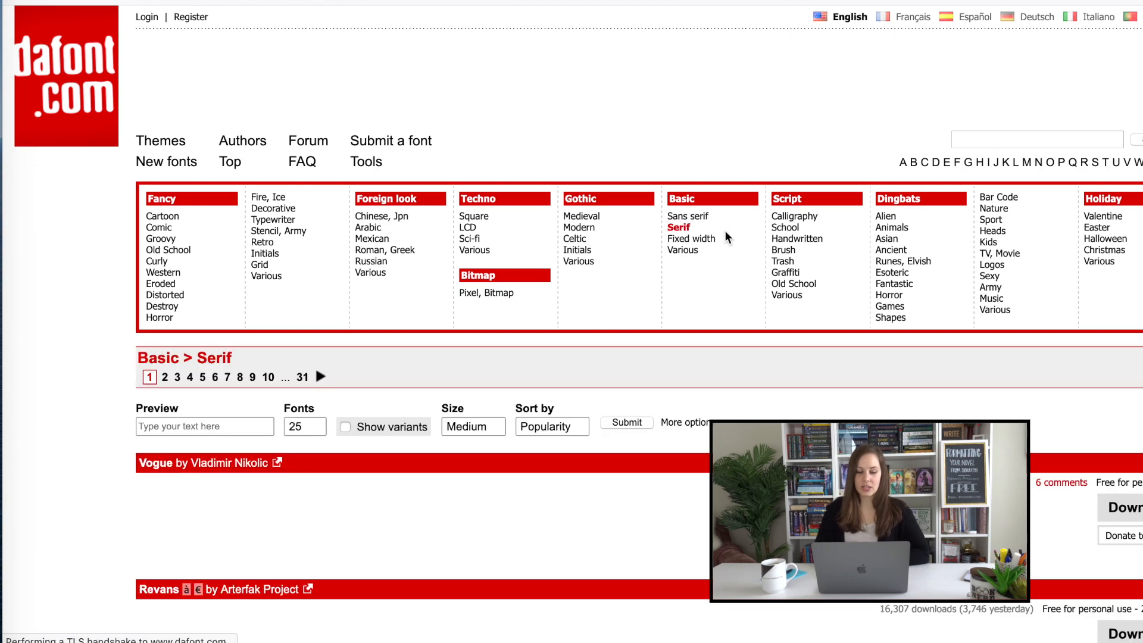
{"action": "scroll", "coordinate": [724, 174], "scroll_direction": "down", "scroll_amount": 5}
{"action": "scroll", "coordinate": [724, 174], "scroll_direction": "down", "scroll_amount": 3}
{"action": "scroll", "coordinate": [723, 174], "scroll_direction": "down", "scroll_amount": 3}
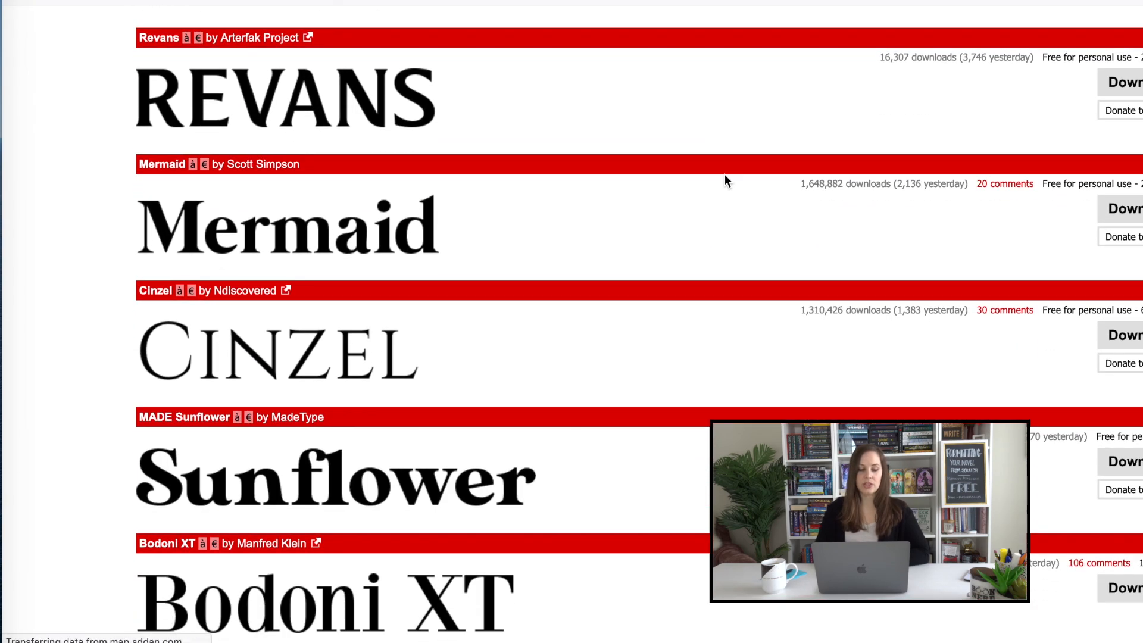
{"action": "scroll", "coordinate": [724, 174], "scroll_direction": "down", "scroll_amount": 2}
{"action": "scroll", "coordinate": [724, 175], "scroll_direction": "up", "scroll_amount": 10}
{"action": "left_click", "coordinate": [716, 218]}
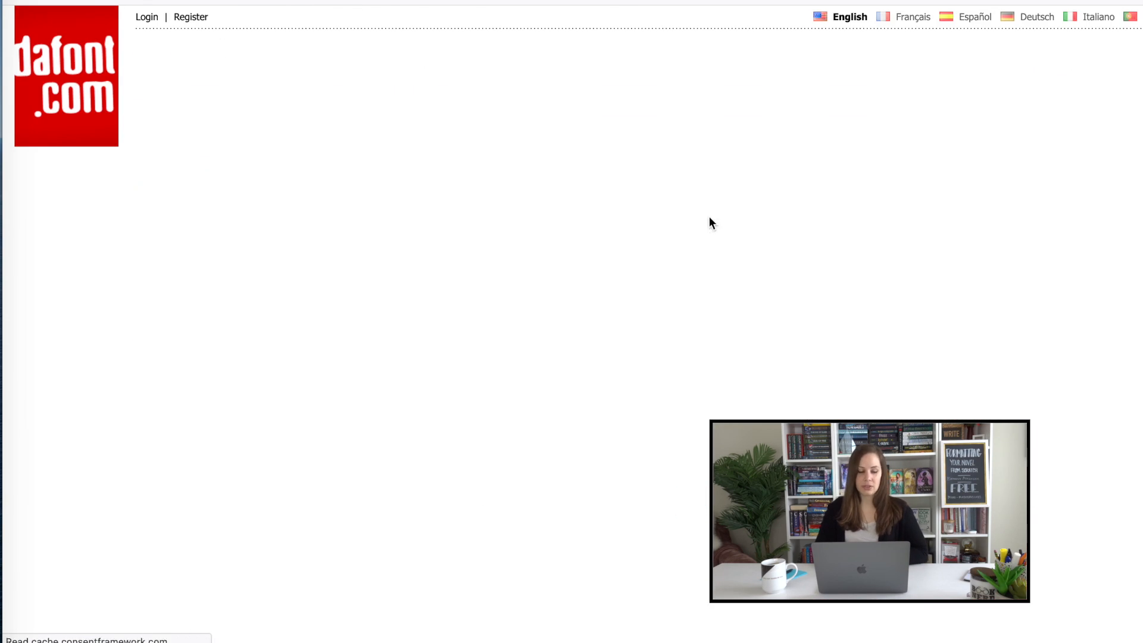
{"action": "scroll", "coordinate": [676, 190], "scroll_direction": "down", "scroll_amount": 5}
{"action": "scroll", "coordinate": [676, 190], "scroll_direction": "down", "scroll_amount": 4}
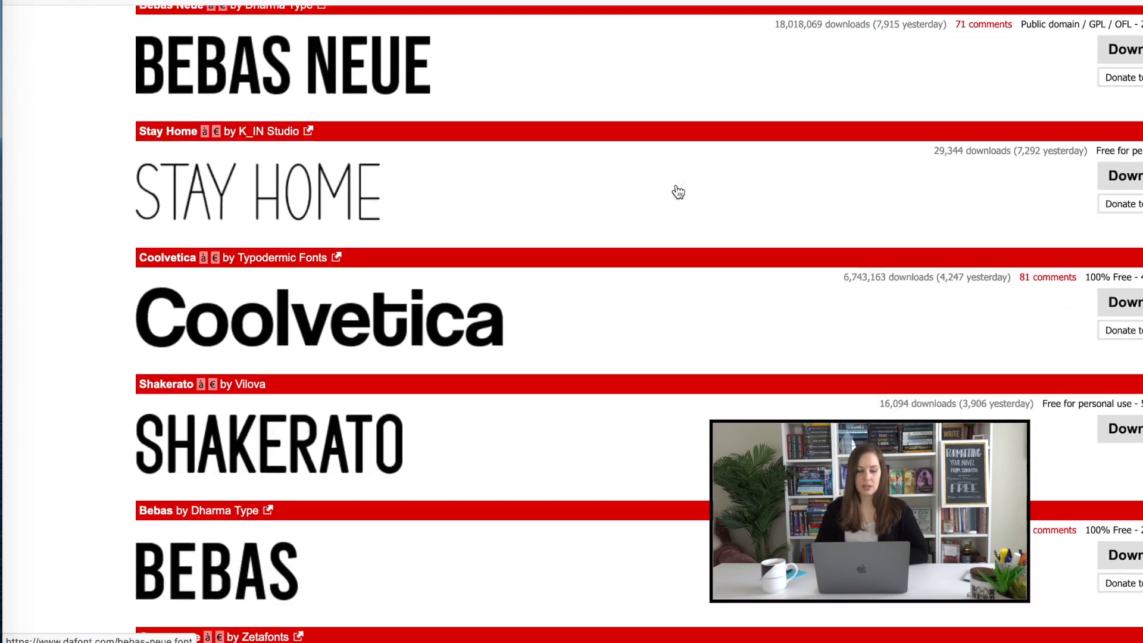
{"action": "scroll", "coordinate": [676, 189], "scroll_direction": "down", "scroll_amount": 3}
{"action": "scroll", "coordinate": [676, 189], "scroll_direction": "down", "scroll_amount": 3}
{"action": "scroll", "coordinate": [676, 190], "scroll_direction": "down", "scroll_amount": 3}
{"action": "scroll", "coordinate": [675, 190], "scroll_direction": "down", "scroll_amount": 2}
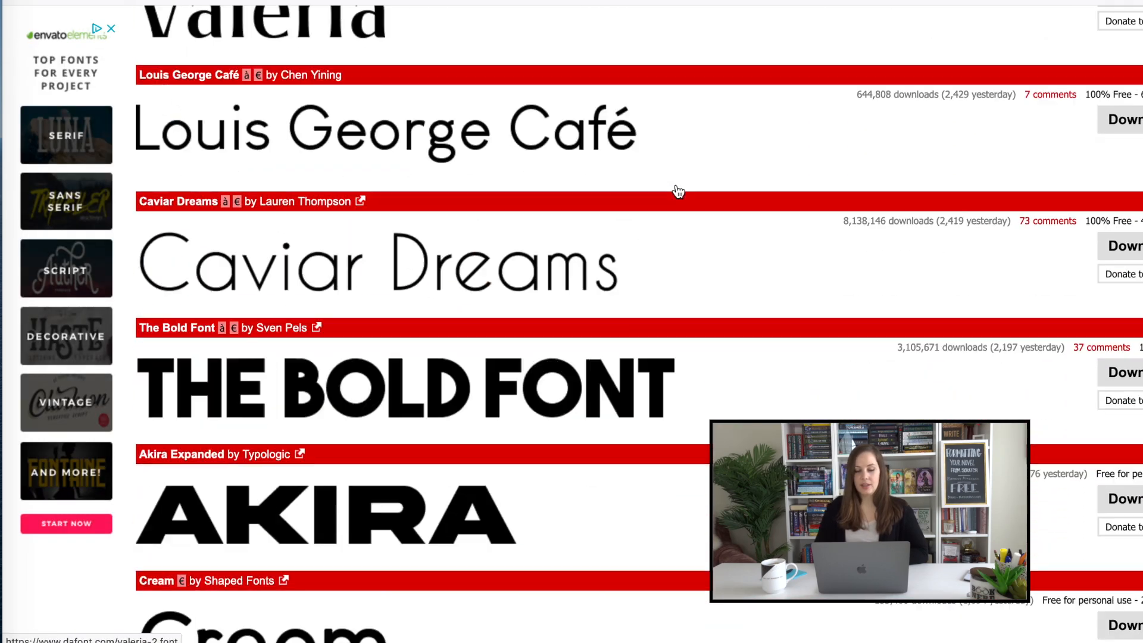
{"action": "scroll", "coordinate": [676, 189], "scroll_direction": "down", "scroll_amount": 1}
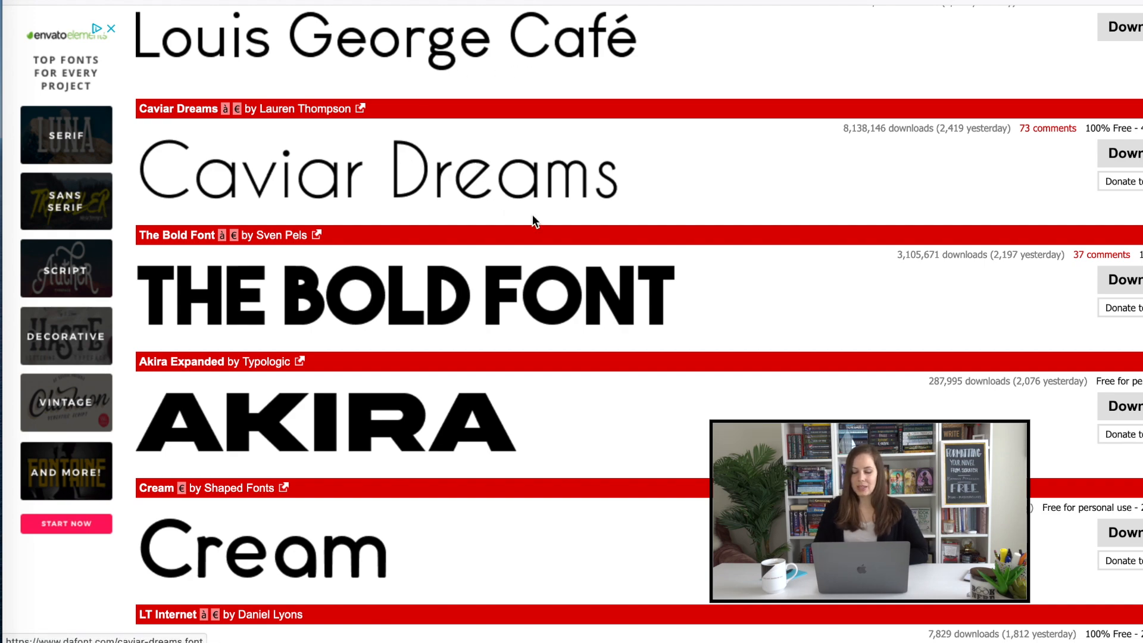
{"action": "scroll", "coordinate": [535, 220], "scroll_direction": "down", "scroll_amount": 2}
{"action": "scroll", "coordinate": [357, 313], "scroll_direction": "down", "scroll_amount": 1}
{"action": "scroll", "coordinate": [323, 455], "scroll_direction": "down", "scroll_amount": 3}
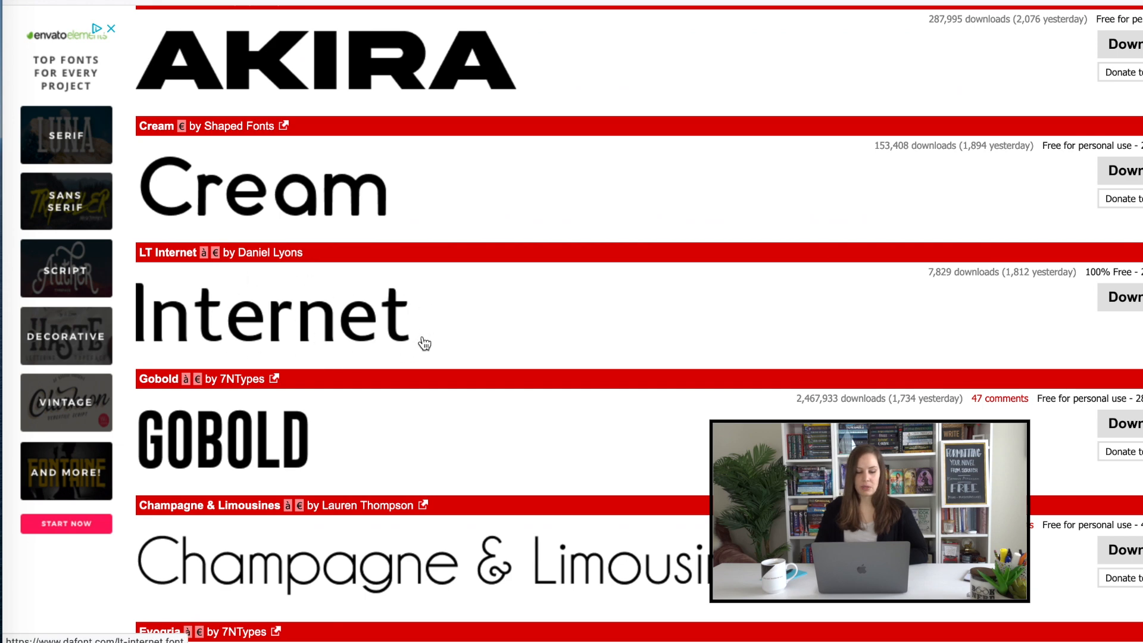
{"action": "scroll", "coordinate": [393, 308], "scroll_direction": "down", "scroll_amount": 2}
{"action": "scroll", "coordinate": [394, 307], "scroll_direction": "down", "scroll_amount": 1}
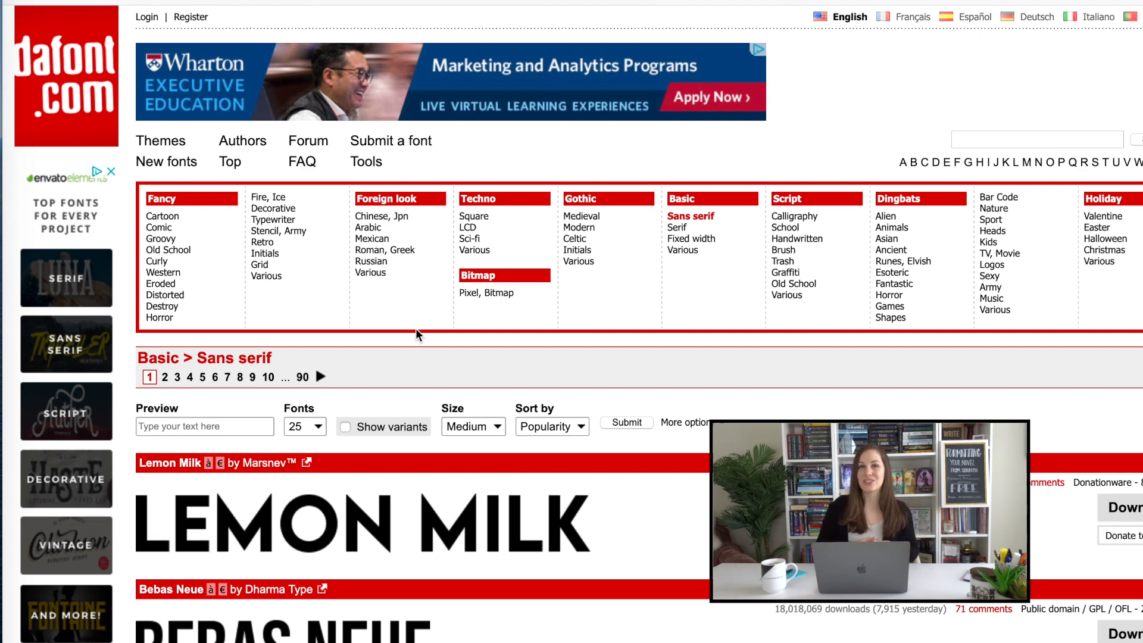
Step: Show DaFont's Fancy > Cartoon font category
{"action": "left_click", "coordinate": [190, 231]}
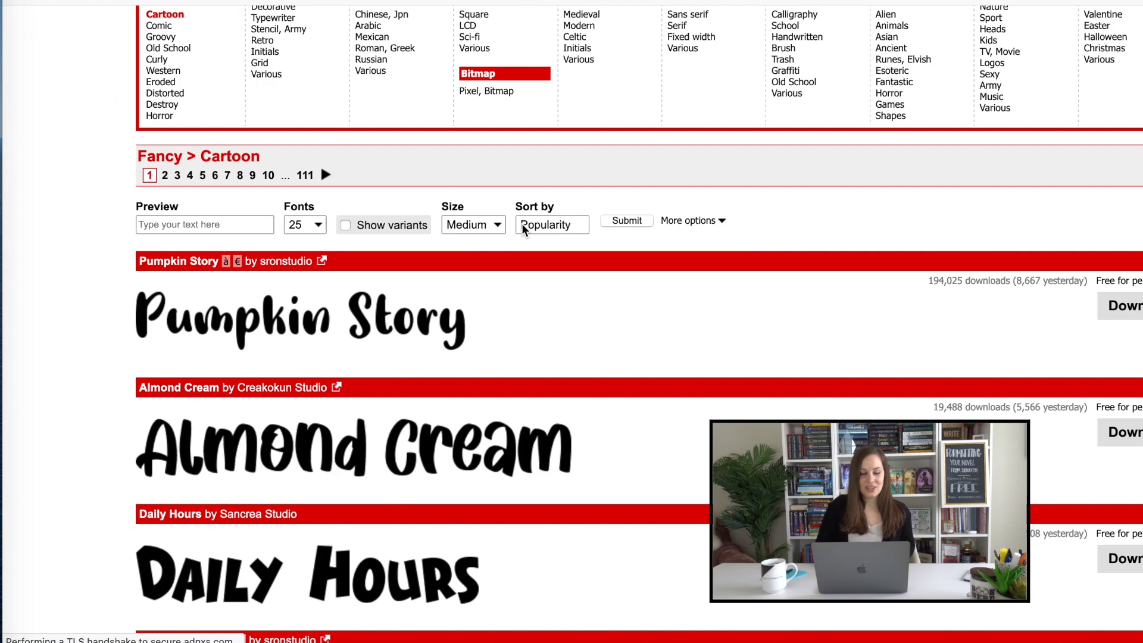
{"action": "scroll", "coordinate": [521, 223], "scroll_direction": "down", "scroll_amount": 5}
{"action": "scroll", "coordinate": [524, 232], "scroll_direction": "down", "scroll_amount": 3}
{"action": "scroll", "coordinate": [523, 231], "scroll_direction": "down", "scroll_amount": 5}
{"action": "scroll", "coordinate": [524, 231], "scroll_direction": "down", "scroll_amount": 3}
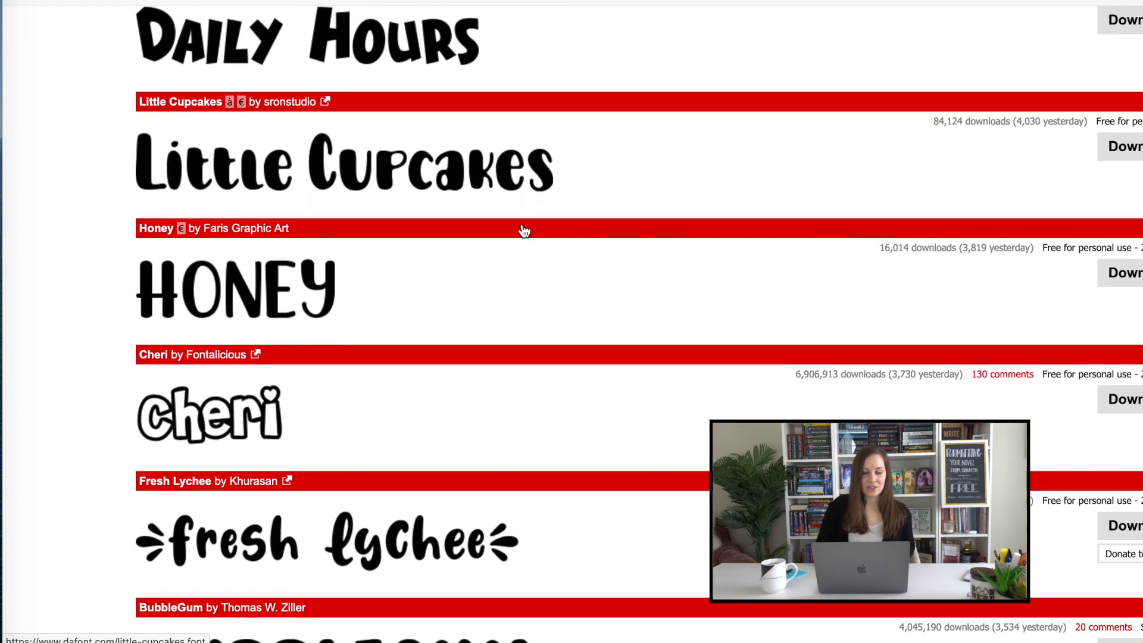
{"action": "scroll", "coordinate": [523, 231], "scroll_direction": "down", "scroll_amount": 4}
{"action": "scroll", "coordinate": [522, 231], "scroll_direction": "up", "scroll_amount": 8}
{"action": "scroll", "coordinate": [522, 231], "scroll_direction": "up", "scroll_amount": 4}
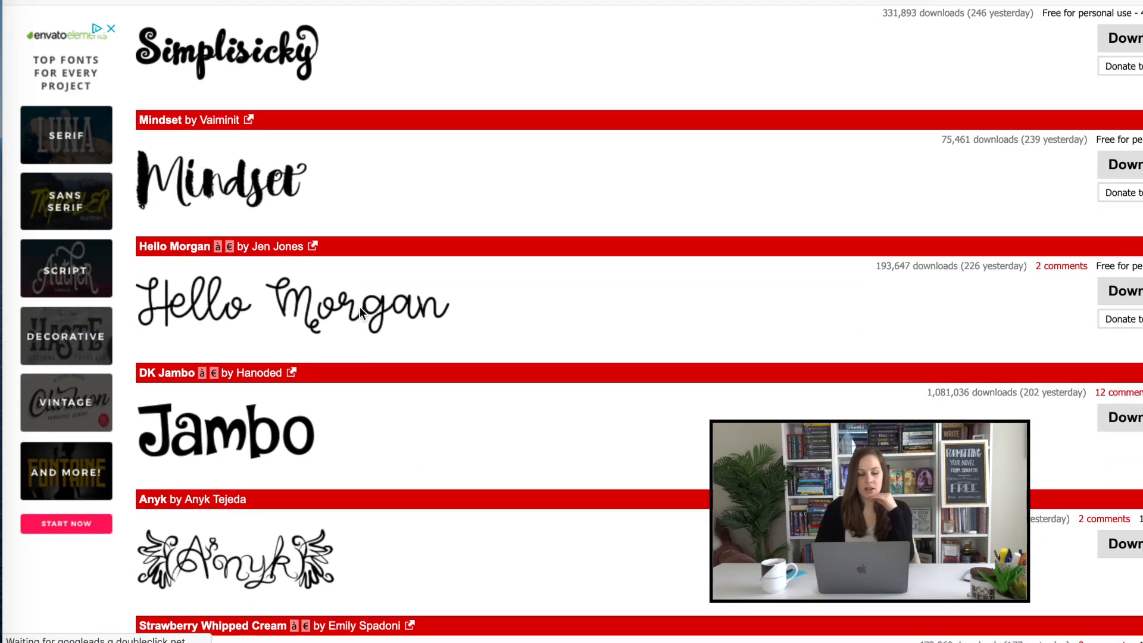
{"action": "scroll", "coordinate": [360, 314], "scroll_direction": "down", "scroll_amount": 2}
{"action": "scroll", "coordinate": [275, 140], "scroll_direction": "down", "scroll_amount": 2}
{"action": "scroll", "coordinate": [273, 141], "scroll_direction": "down", "scroll_amount": 3}
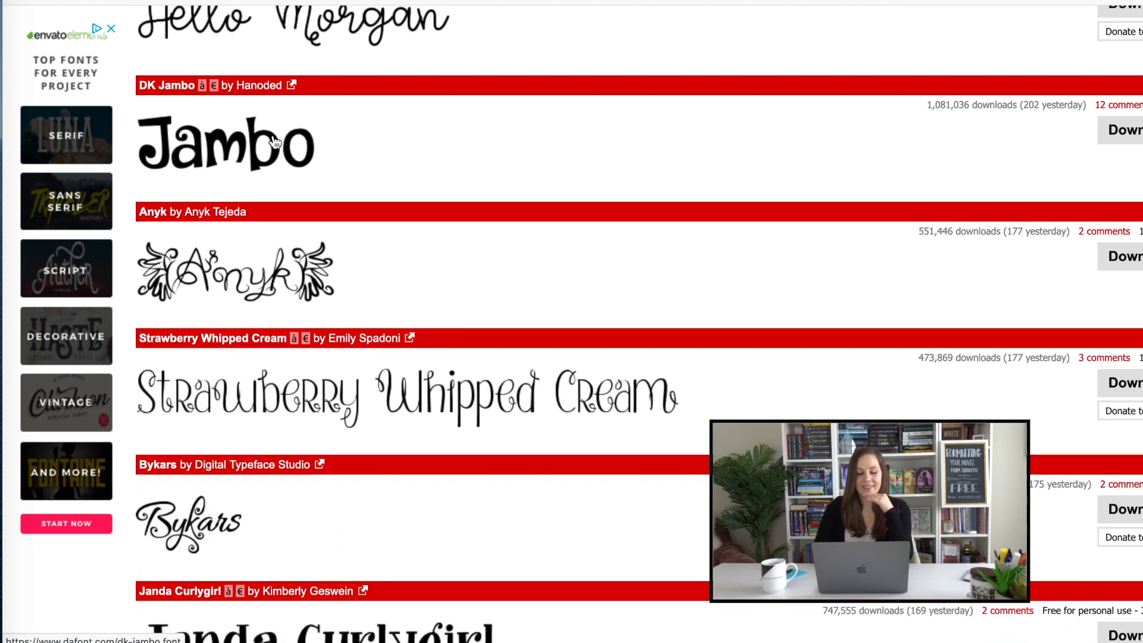
{"action": "scroll", "coordinate": [274, 140], "scroll_direction": "down", "scroll_amount": 3}
{"action": "scroll", "coordinate": [274, 141], "scroll_direction": "down", "scroll_amount": 3}
{"action": "scroll", "coordinate": [274, 141], "scroll_direction": "down", "scroll_amount": 3}
{"action": "scroll", "coordinate": [274, 140], "scroll_direction": "down", "scroll_amount": 4}
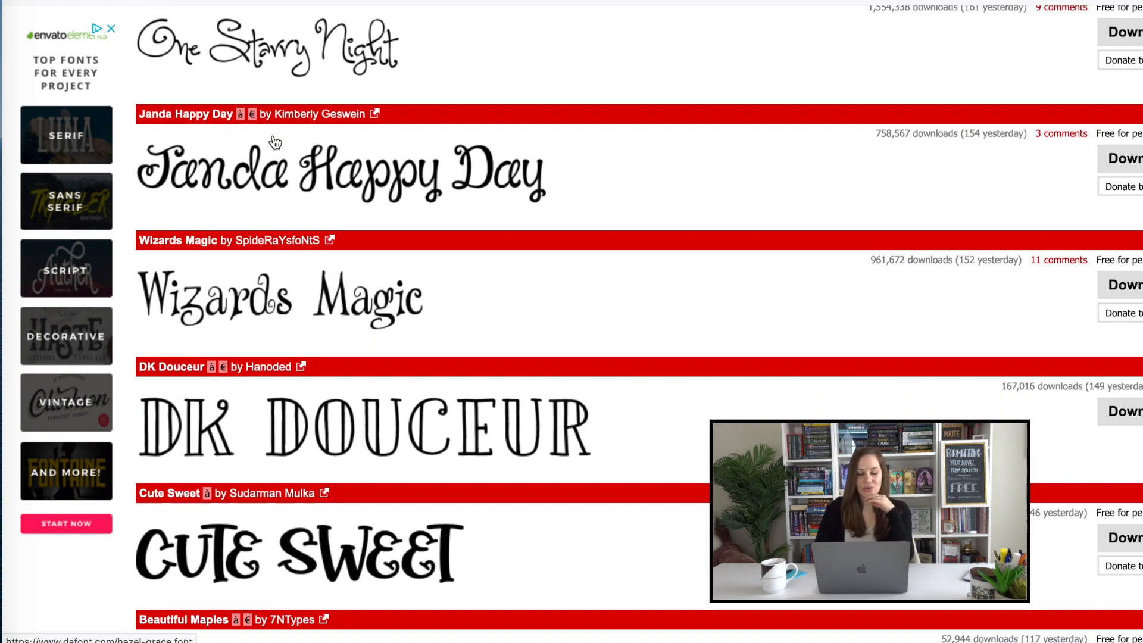
{"action": "scroll", "coordinate": [274, 140], "scroll_direction": "down", "scroll_amount": 3}
{"action": "scroll", "coordinate": [274, 140], "scroll_direction": "down", "scroll_amount": 1}
{"action": "scroll", "coordinate": [274, 140], "scroll_direction": "up", "scroll_amount": 2}
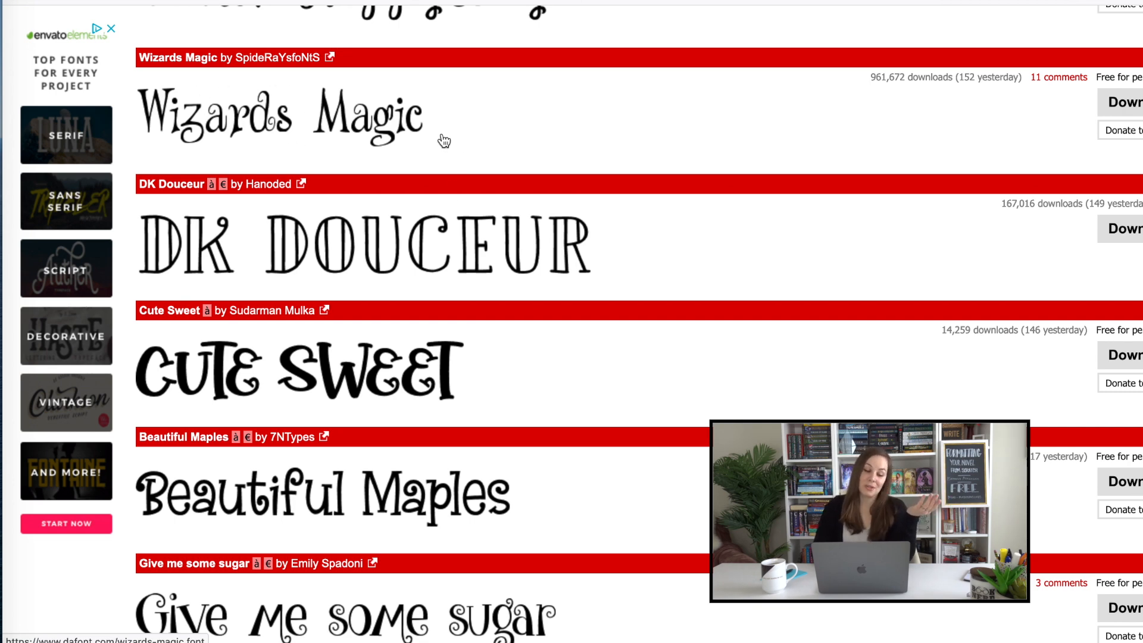
{"action": "scroll", "coordinate": [444, 140], "scroll_direction": "down", "scroll_amount": 3}
{"action": "scroll", "coordinate": [444, 139], "scroll_direction": "down", "scroll_amount": 5}
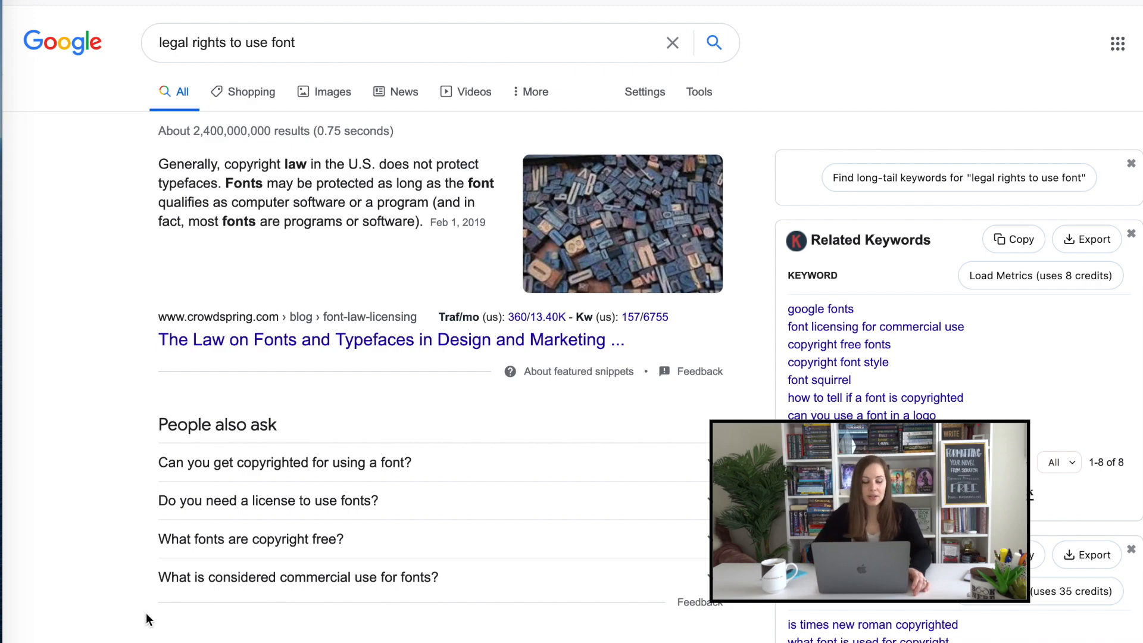
Step: Expand the 'What is considered commercial use for fonts?' answer in the results
{"action": "left_click", "coordinate": [321, 580]}
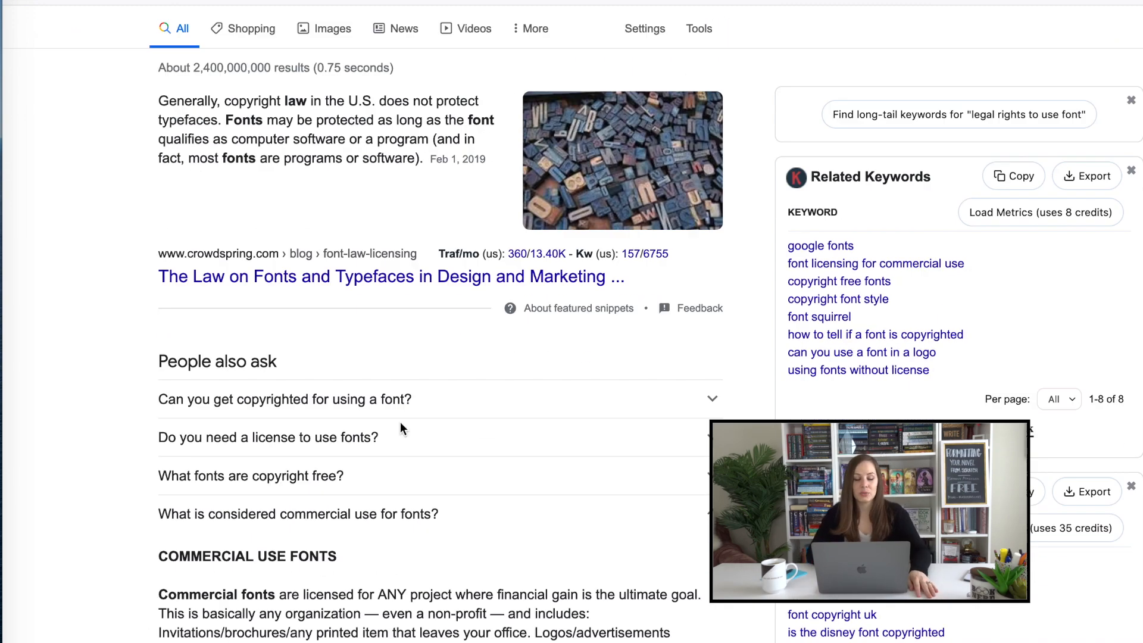
{"action": "scroll", "coordinate": [402, 429], "scroll_direction": "down", "scroll_amount": 4}
{"action": "scroll", "coordinate": [402, 357], "scroll_direction": "down", "scroll_amount": 4}
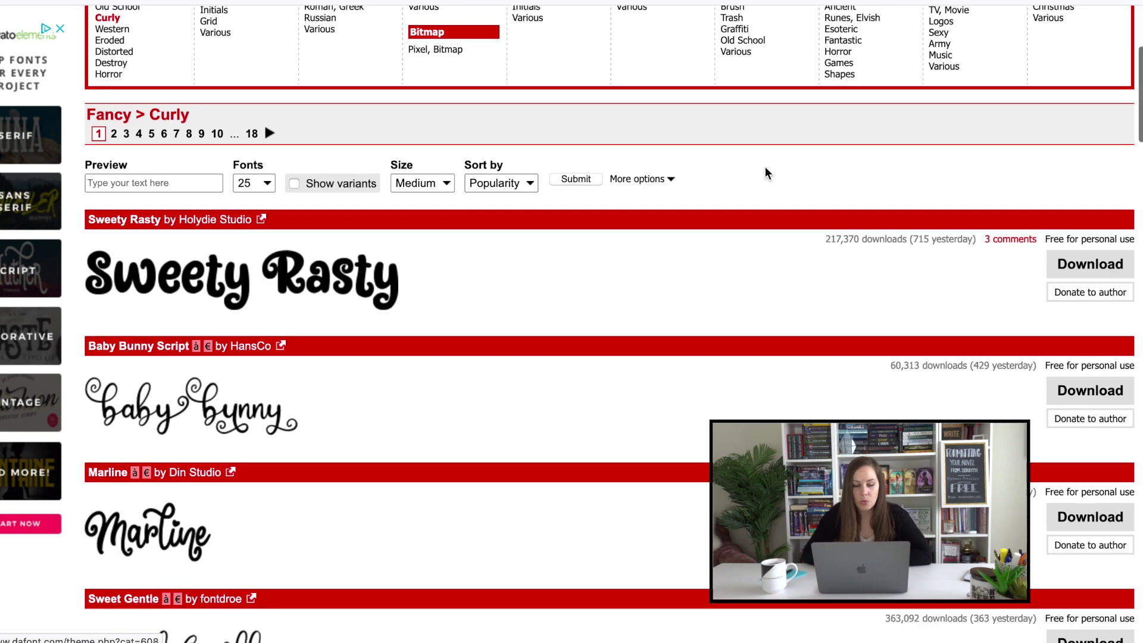
{"action": "scroll", "coordinate": [765, 167], "scroll_direction": "down", "scroll_amount": 5}
{"action": "scroll", "coordinate": [765, 167], "scroll_direction": "down", "scroll_amount": 5}
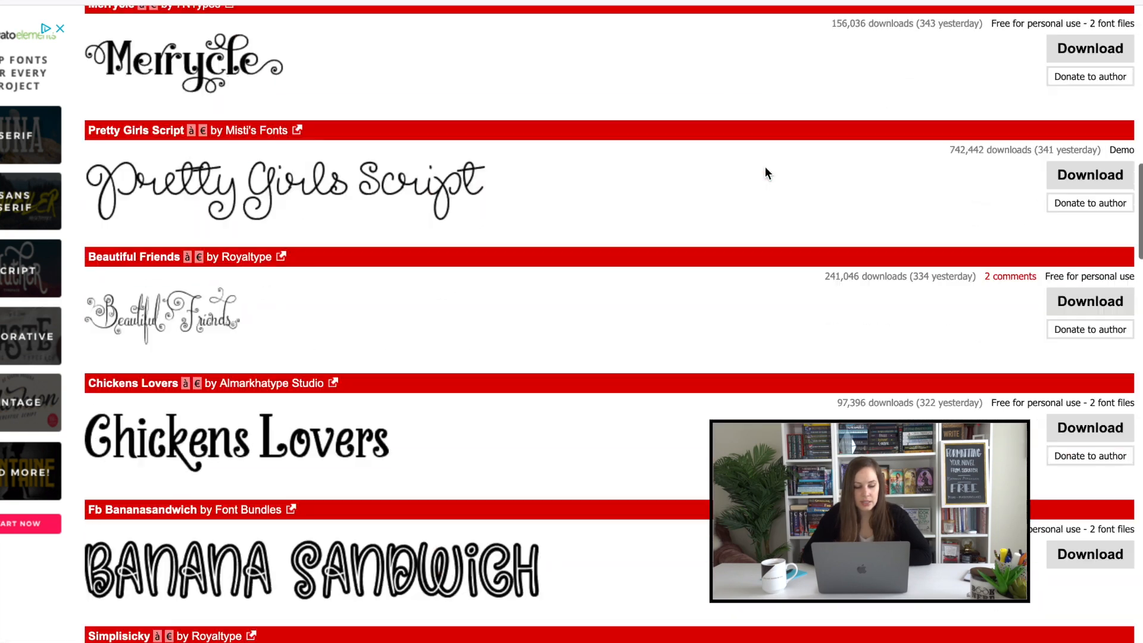
{"action": "scroll", "coordinate": [765, 166], "scroll_direction": "down", "scroll_amount": 3}
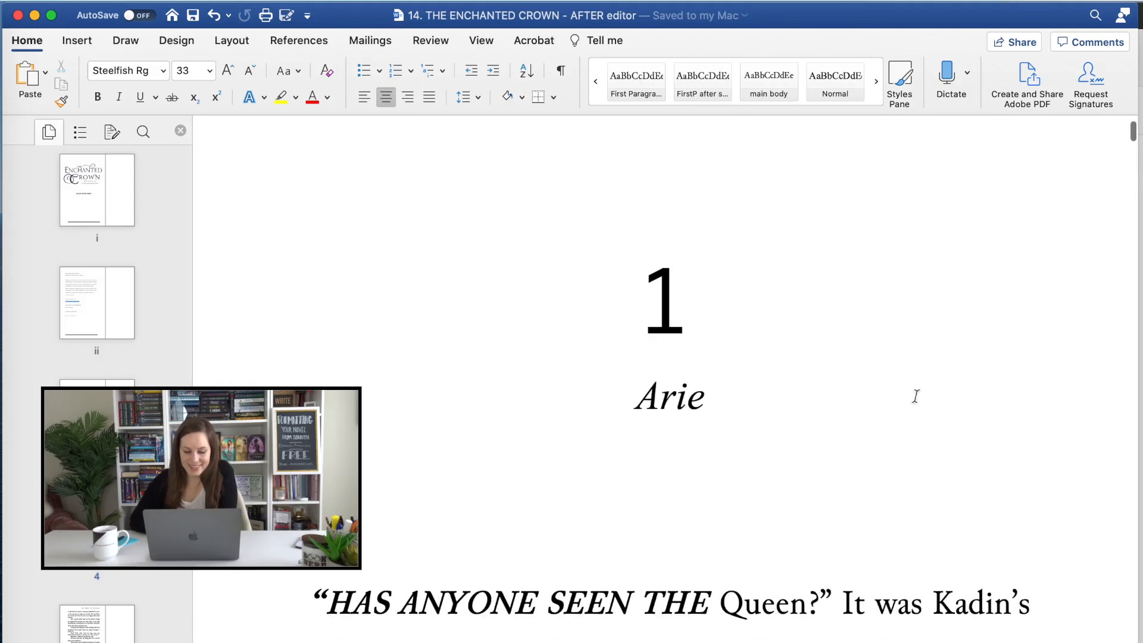
{"action": "scroll", "coordinate": [916, 396], "scroll_direction": "up", "scroll_amount": 1}
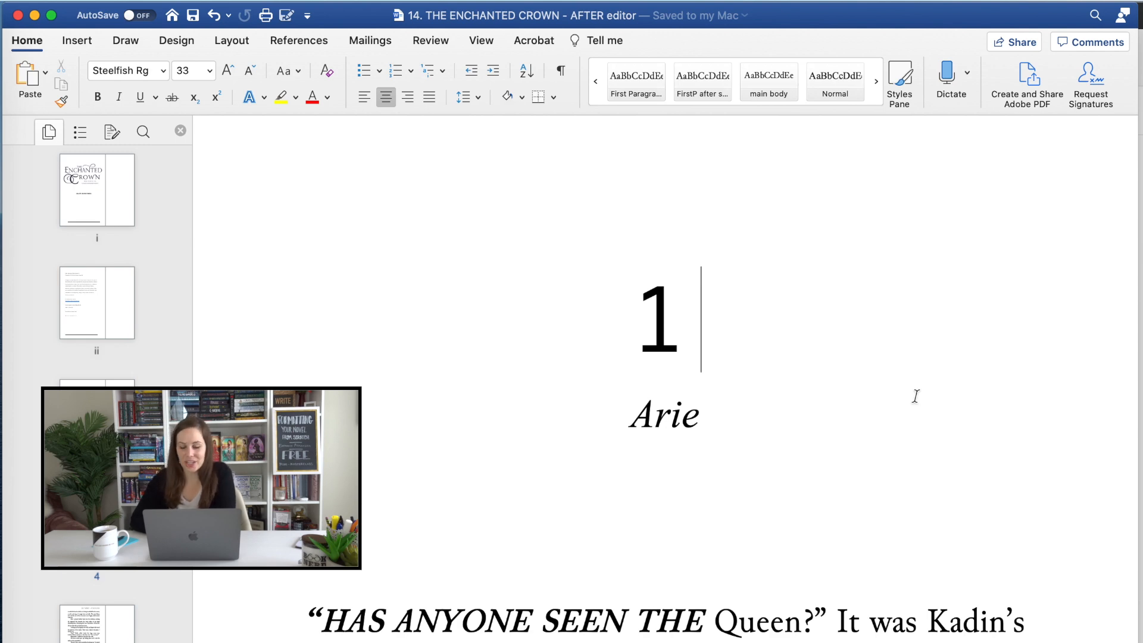
Step: Select all manuscript text, then highlight the chapter number and title
{"action": "left_click", "coordinate": [915, 396]}
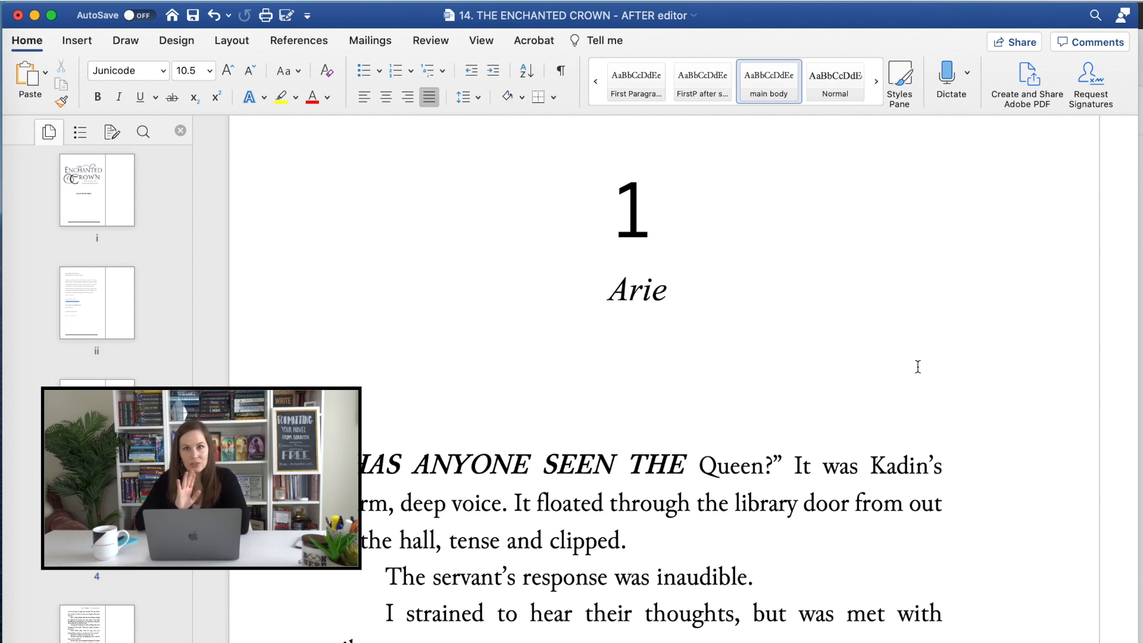
{"action": "key", "text": "super+a"}
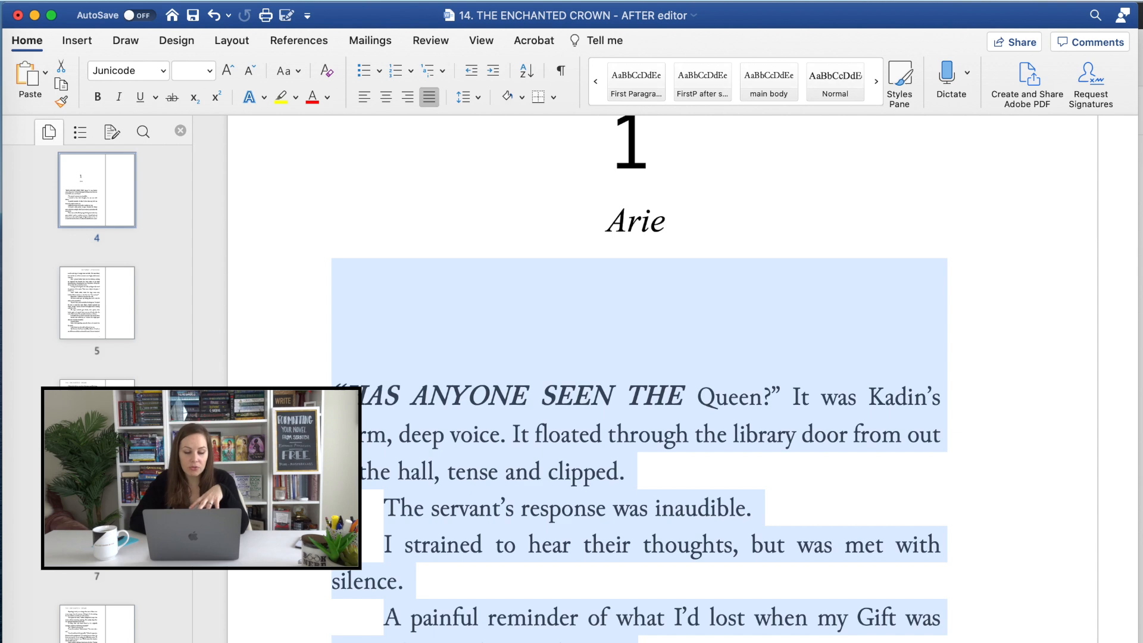
{"action": "scroll", "coordinate": [639, 403], "scroll_direction": "up", "scroll_amount": 3}
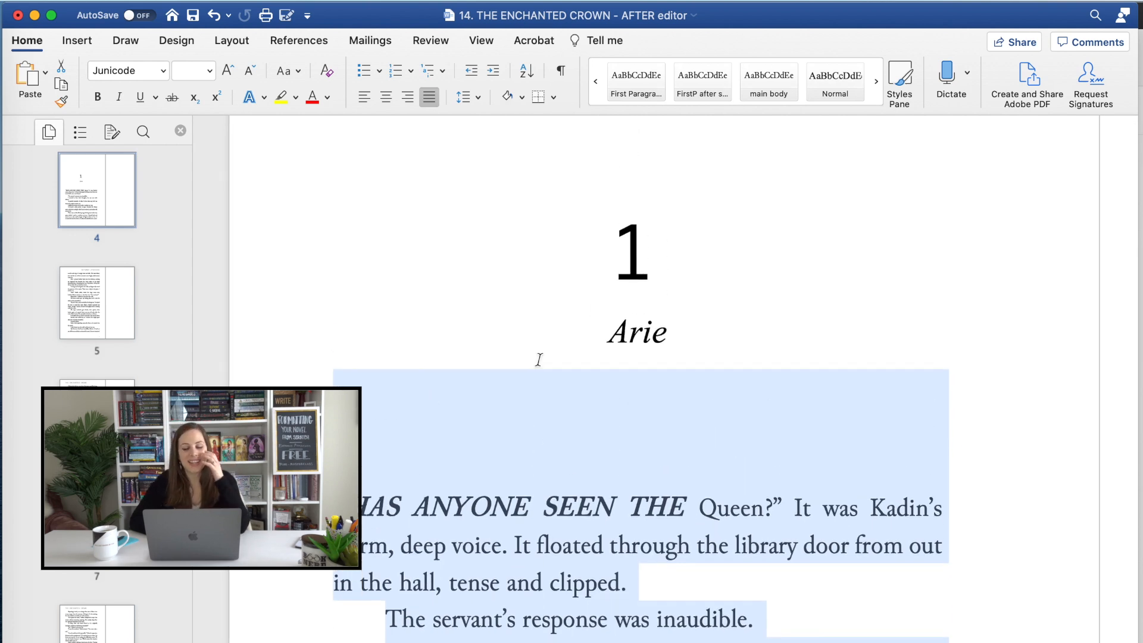
{"action": "mouse_move", "coordinate": [625, 224]}
{"action": "left_mouse_down"}
{"action": "mouse_move", "coordinate": [683, 344]}
{"action": "mouse_move", "coordinate": [581, 334]}
{"action": "left_mouse_up"}
Step: Select the chapter title Arie, then the opening lines of the first paragraph
{"action": "left_click", "coordinate": [684, 343]}
{"action": "left_click", "coordinate": [780, 390]}
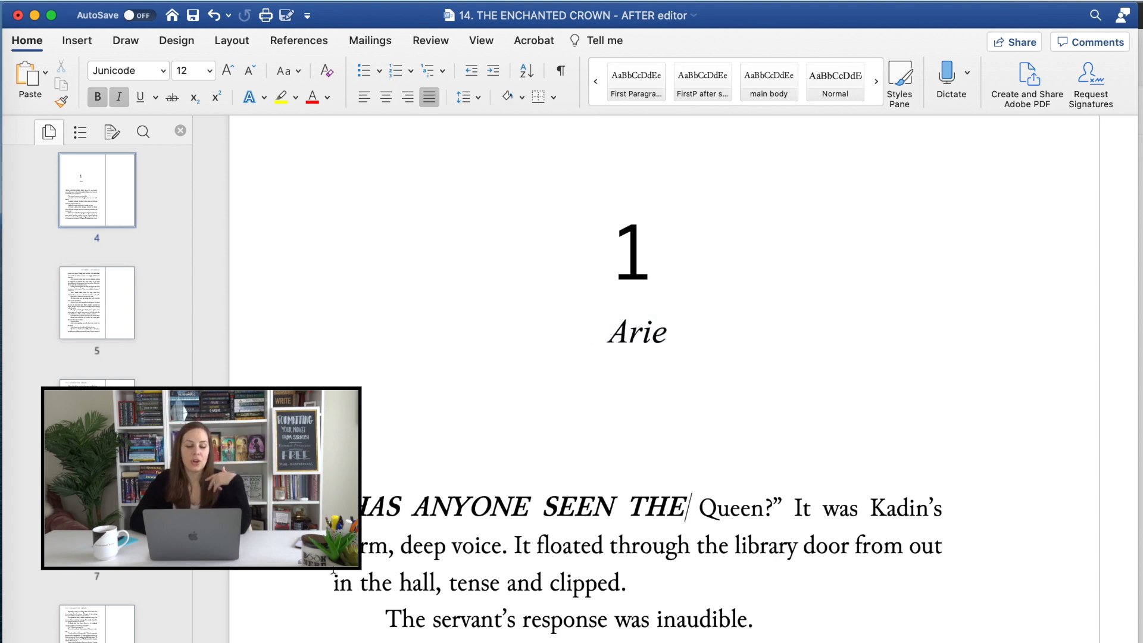
{"action": "mouse_move", "coordinate": [687, 402]}
{"action": "left_mouse_down"}
{"action": "mouse_move", "coordinate": [364, 534]}
{"action": "mouse_move", "coordinate": [464, 620]}
{"action": "left_mouse_up"}
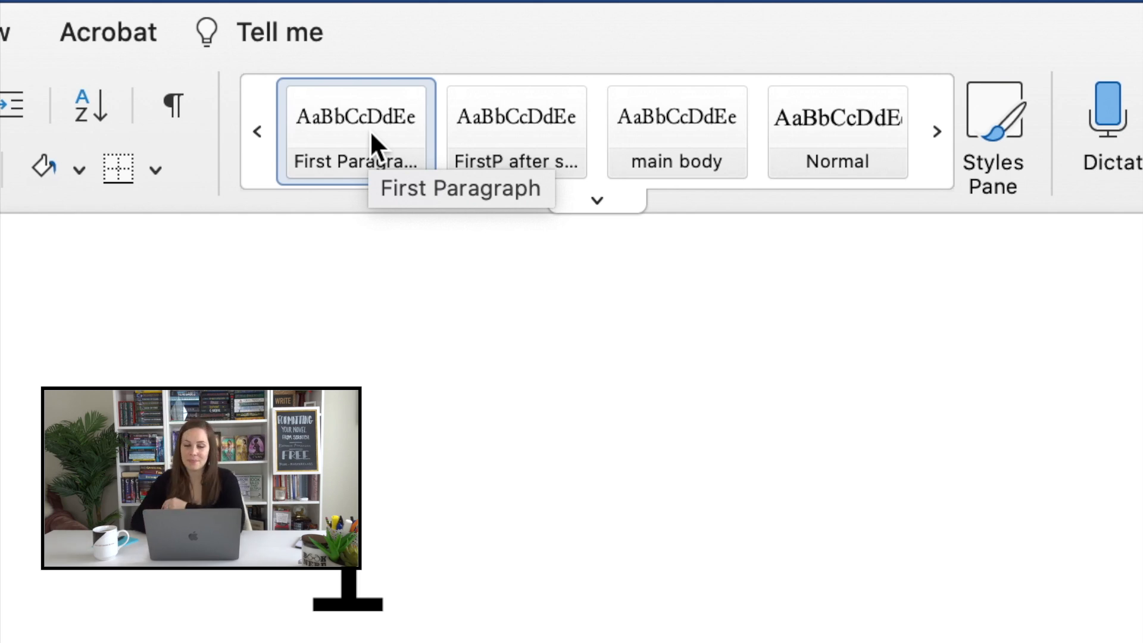
Step: Modify the First Paragraph style's font from Junicode to Times New Roman
{"action": "right_click", "coordinate": [368, 115]}
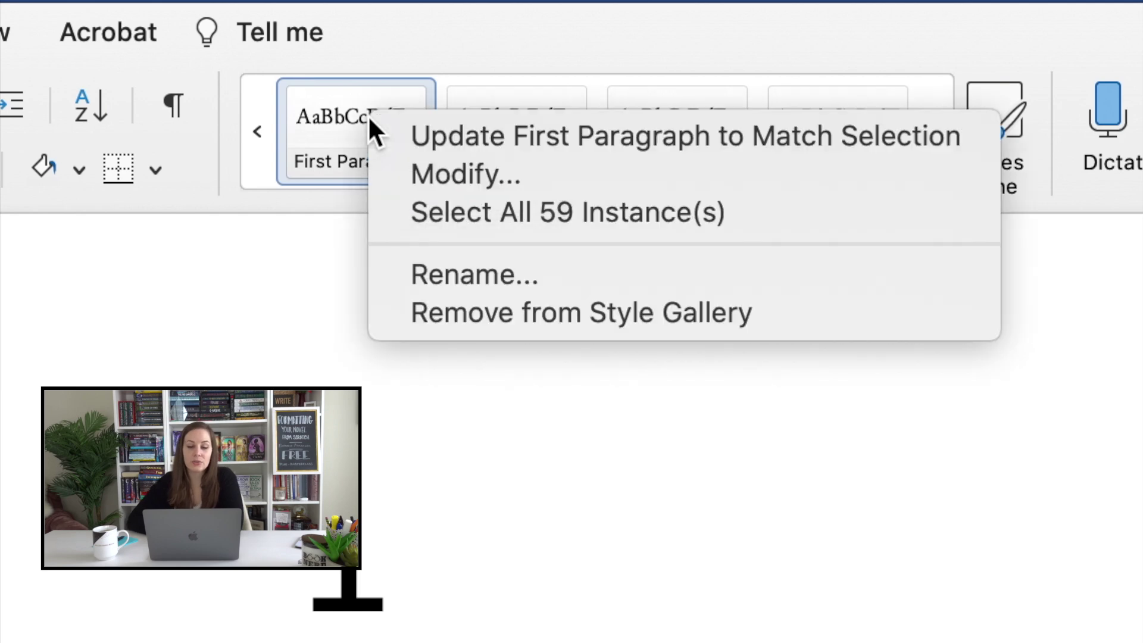
{"action": "left_click", "coordinate": [418, 172]}
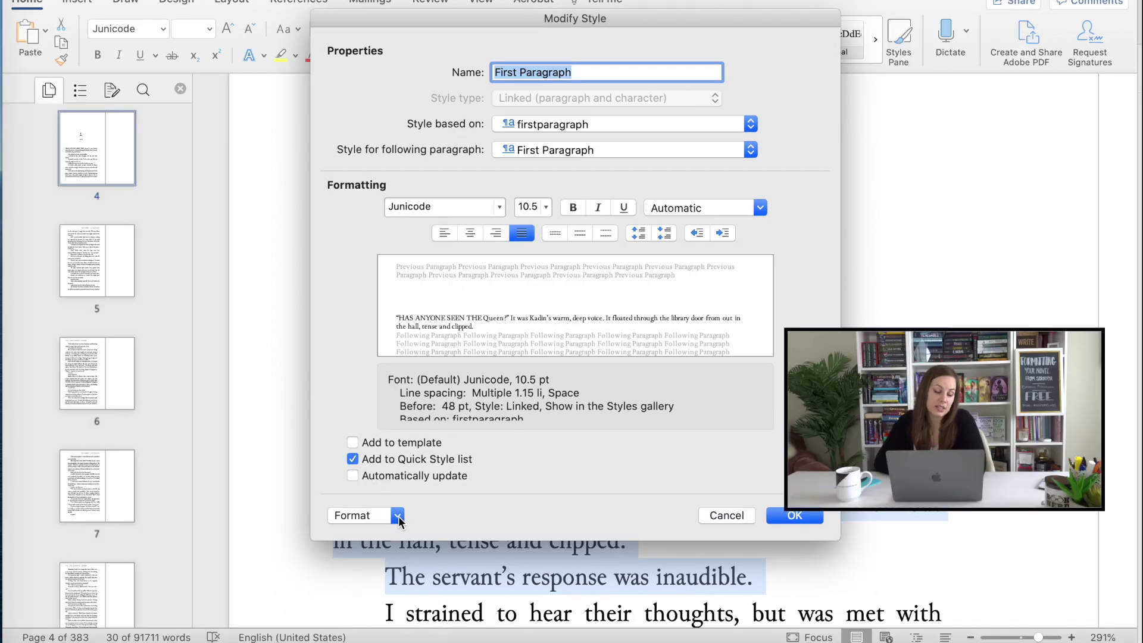
{"action": "left_click", "coordinate": [398, 516]}
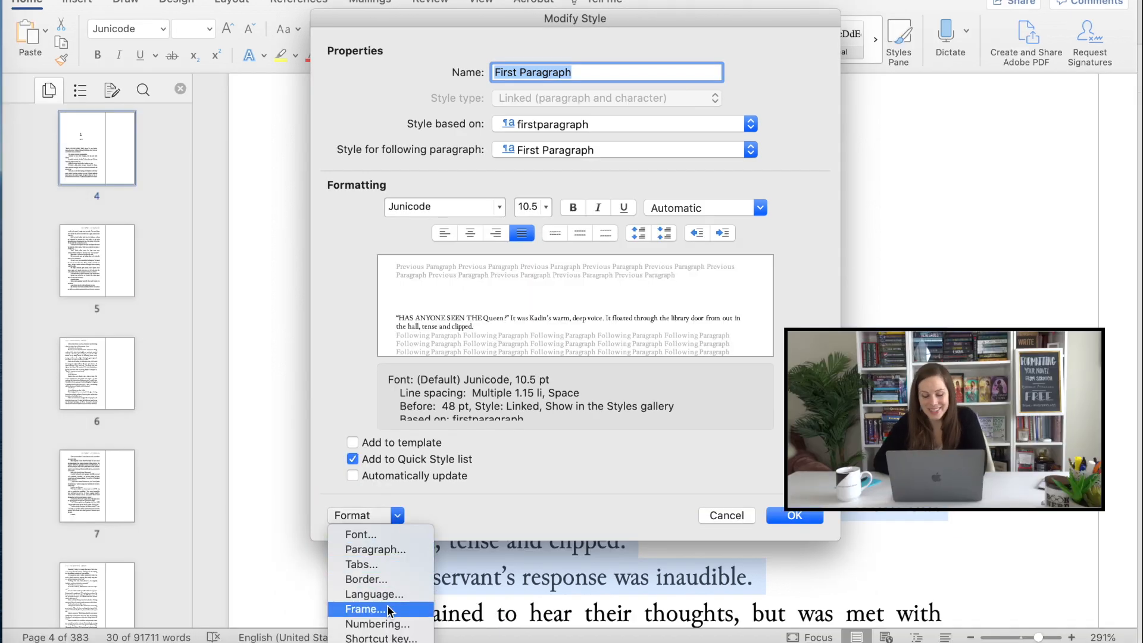
{"action": "left_click", "coordinate": [377, 540]}
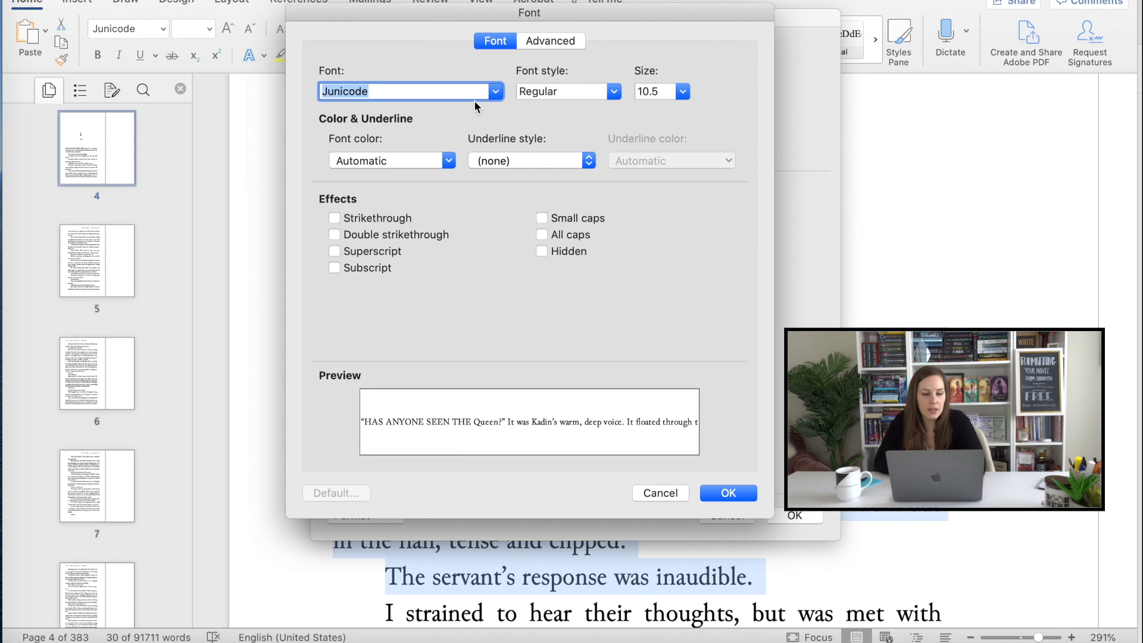
{"action": "left_click", "coordinate": [495, 92]}
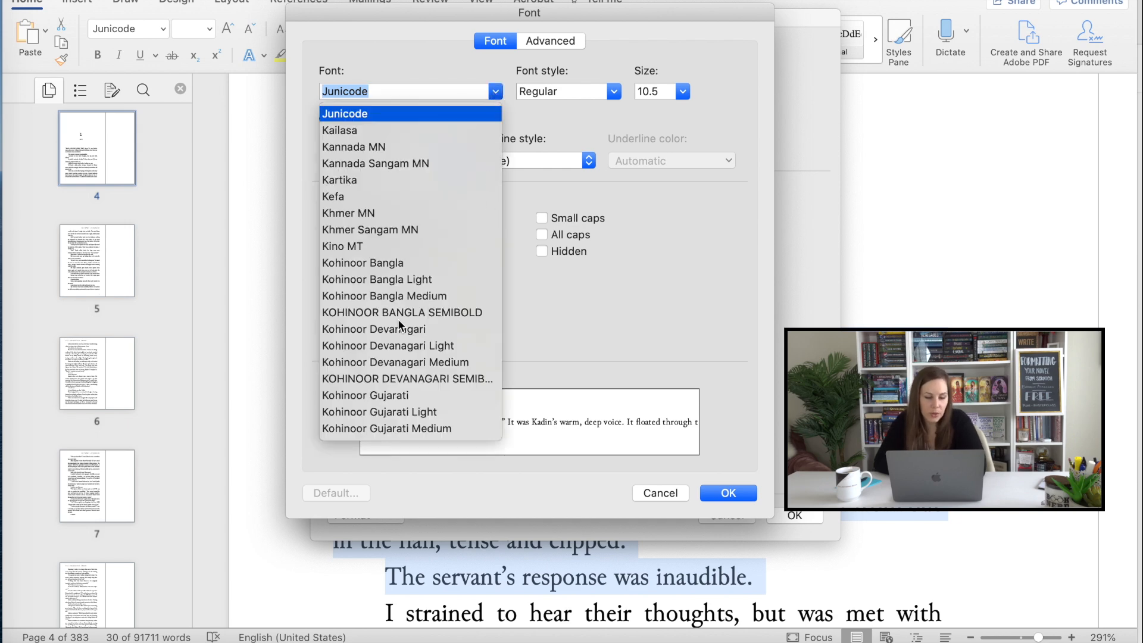
{"action": "scroll", "coordinate": [397, 319], "scroll_direction": "up", "scroll_amount": 5}
{"action": "scroll", "coordinate": [397, 319], "scroll_direction": "up", "scroll_amount": 5}
{"action": "scroll", "coordinate": [397, 319], "scroll_direction": "up", "scroll_amount": 5}
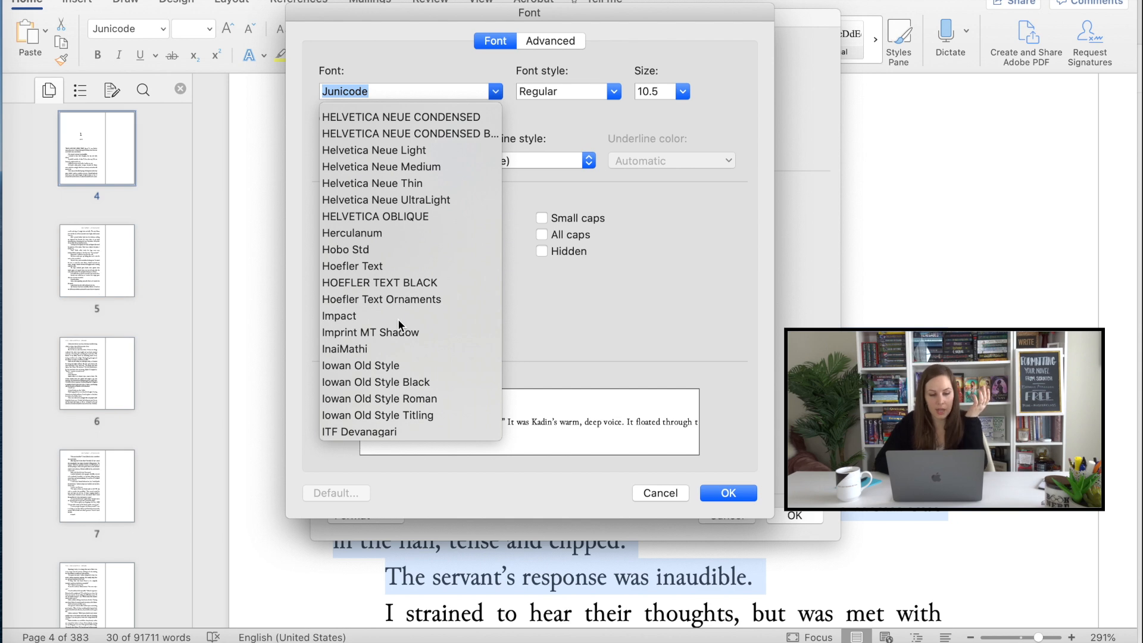
{"action": "scroll", "coordinate": [397, 319], "scroll_direction": "up", "scroll_amount": 3}
{"action": "scroll", "coordinate": [398, 319], "scroll_direction": "down", "scroll_amount": 8}
{"action": "scroll", "coordinate": [397, 319], "scroll_direction": "down", "scroll_amount": 3}
{"action": "scroll", "coordinate": [397, 322], "scroll_direction": "down", "scroll_amount": 5}
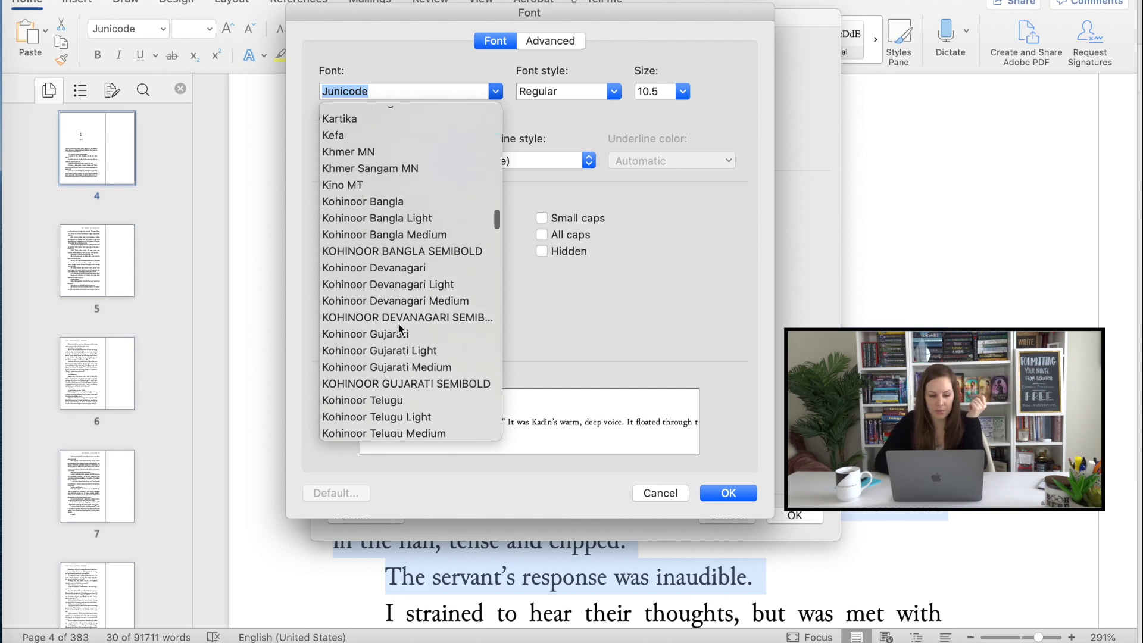
{"action": "scroll", "coordinate": [398, 322], "scroll_direction": "down", "scroll_amount": 5}
{"action": "scroll", "coordinate": [397, 322], "scroll_direction": "down", "scroll_amount": 5}
{"action": "scroll", "coordinate": [397, 322], "scroll_direction": "down", "scroll_amount": 3}
{"action": "scroll", "coordinate": [397, 327], "scroll_direction": "down", "scroll_amount": 5}
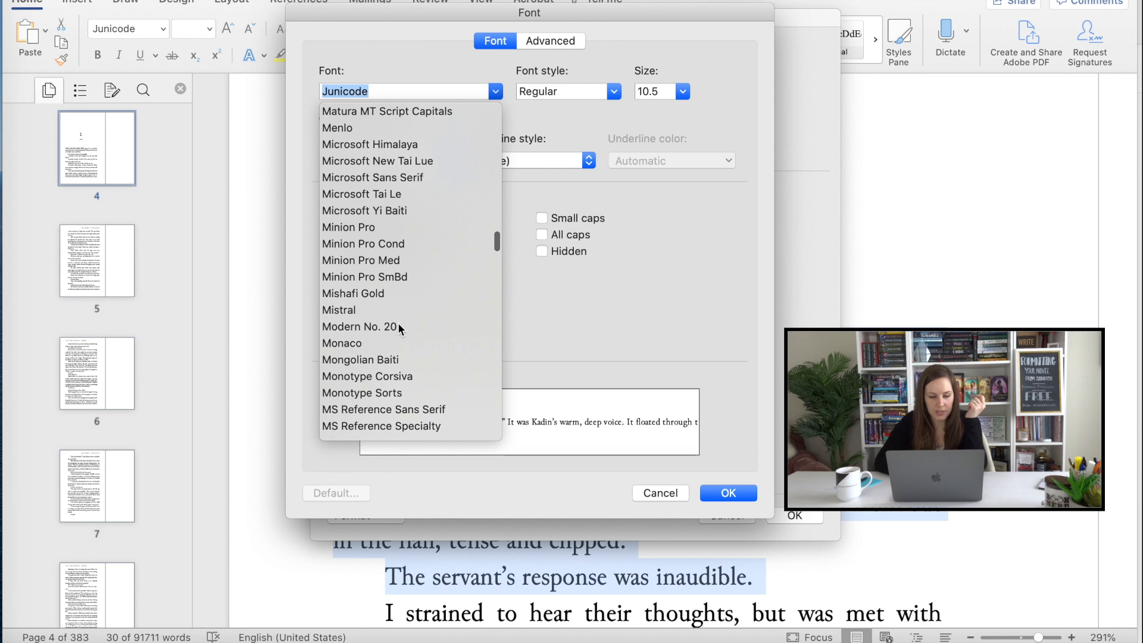
{"action": "scroll", "coordinate": [398, 327], "scroll_direction": "down", "scroll_amount": 5}
{"action": "scroll", "coordinate": [397, 327], "scroll_direction": "down", "scroll_amount": 5}
{"action": "scroll", "coordinate": [397, 327], "scroll_direction": "down", "scroll_amount": 8}
{"action": "left_click", "coordinate": [431, 306]}
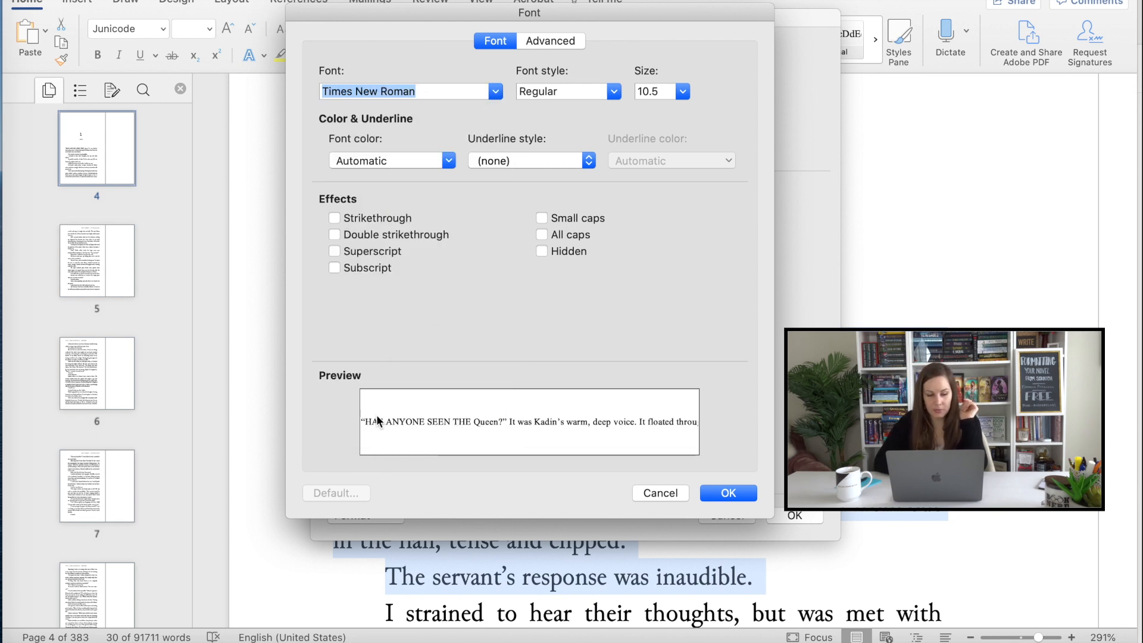
Step: Try Trajan Pro 3, revert to Times New Roman, and save the First Paragraph style
{"action": "left_click", "coordinate": [495, 91]}
{"action": "left_click", "coordinate": [475, 134]}
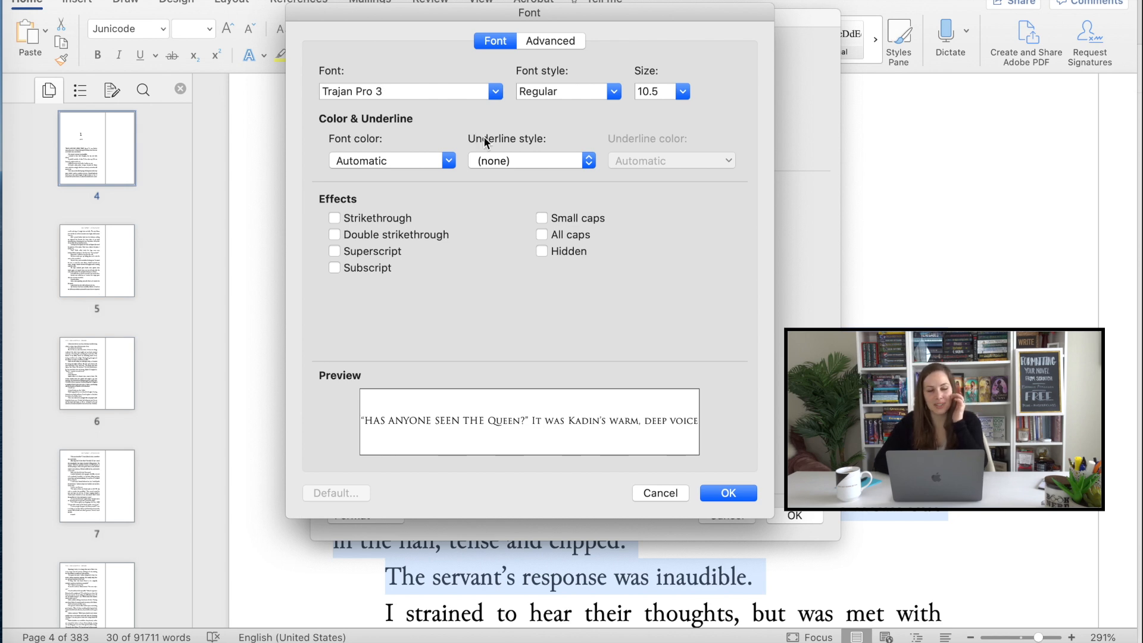
{"action": "left_click", "coordinate": [496, 93]}
{"action": "scroll", "coordinate": [471, 153], "scroll_direction": "up", "scroll_amount": 2}
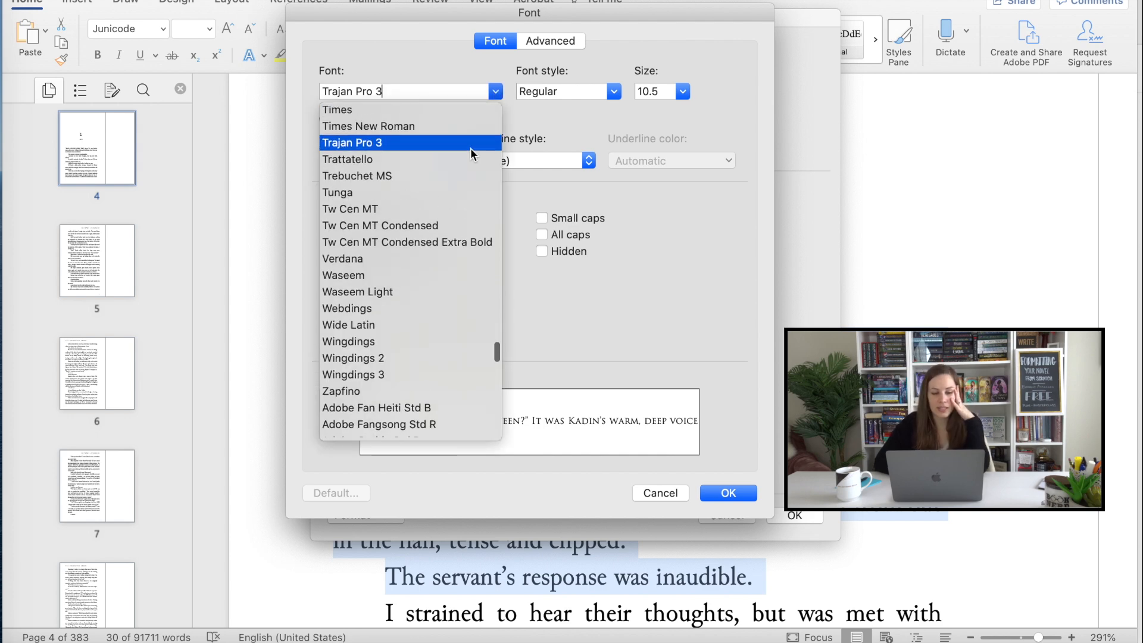
{"action": "left_click", "coordinate": [394, 125]}
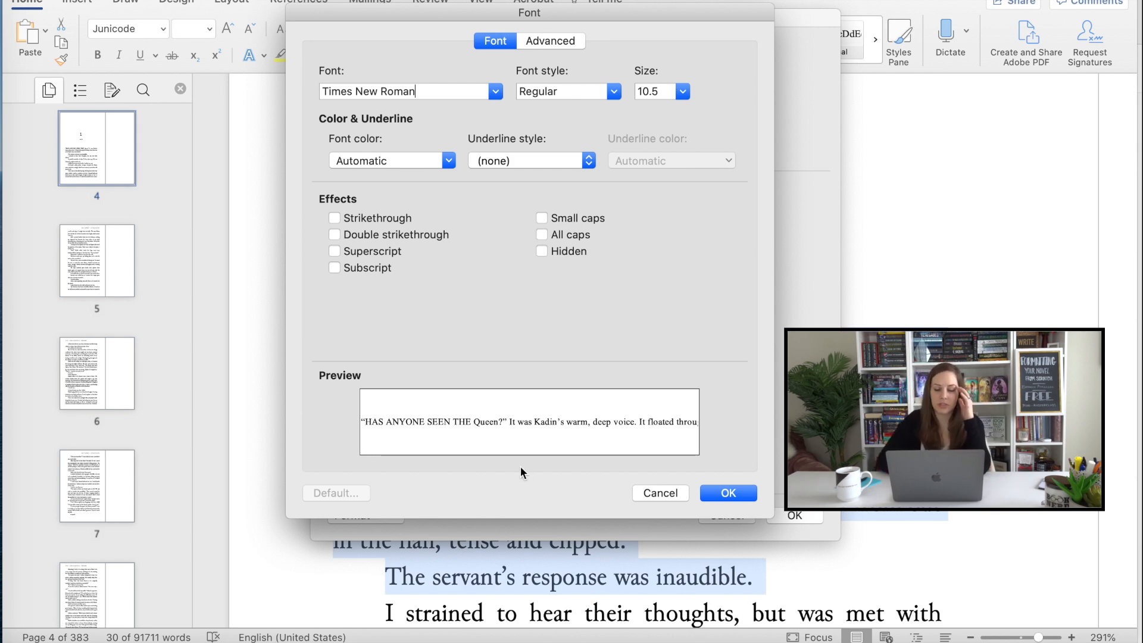
{"action": "left_click", "coordinate": [728, 493]}
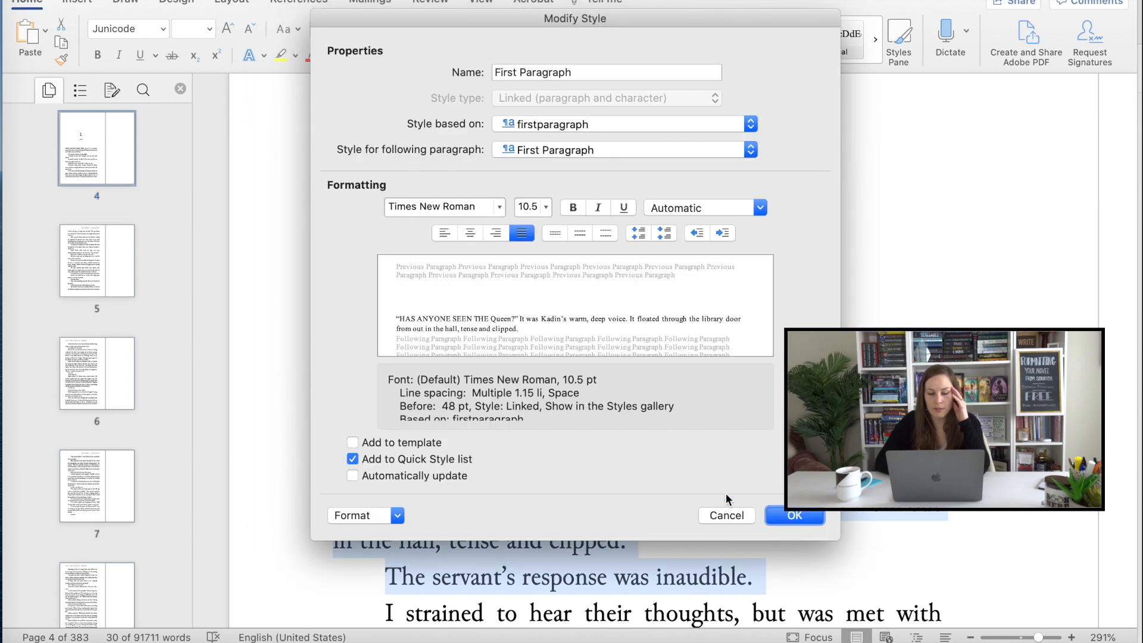
{"action": "left_click", "coordinate": [794, 515]}
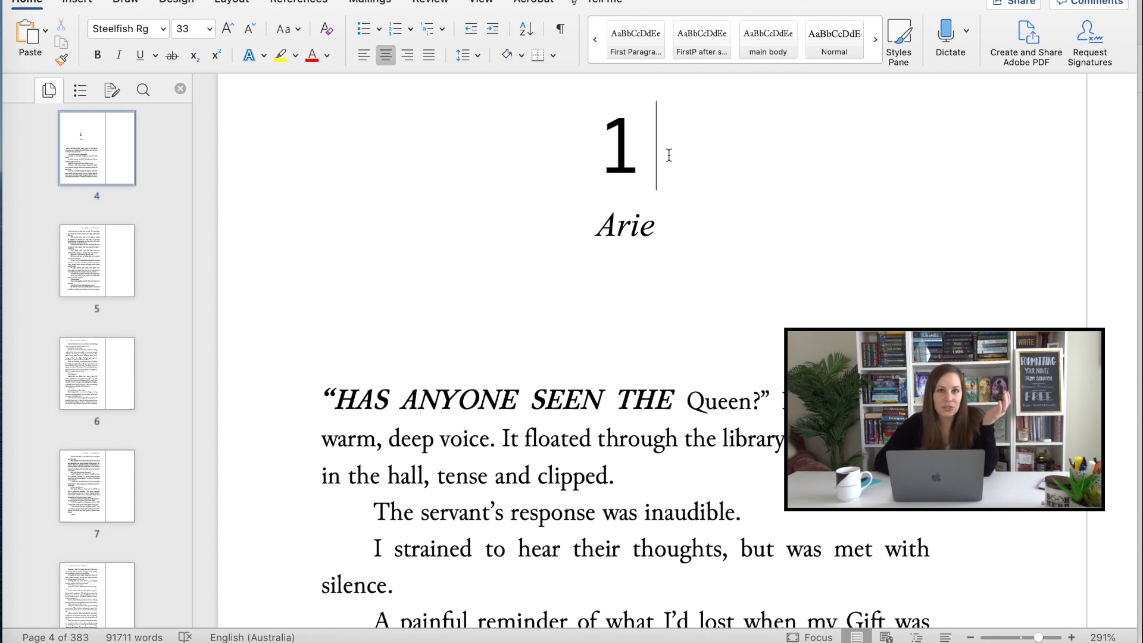
Step: Change the first heading to read Chapter 1 and set it in Trajan Pro 3
{"action": "left_click_drag", "start_coordinate": [668, 157], "coordinate": [602, 143]}
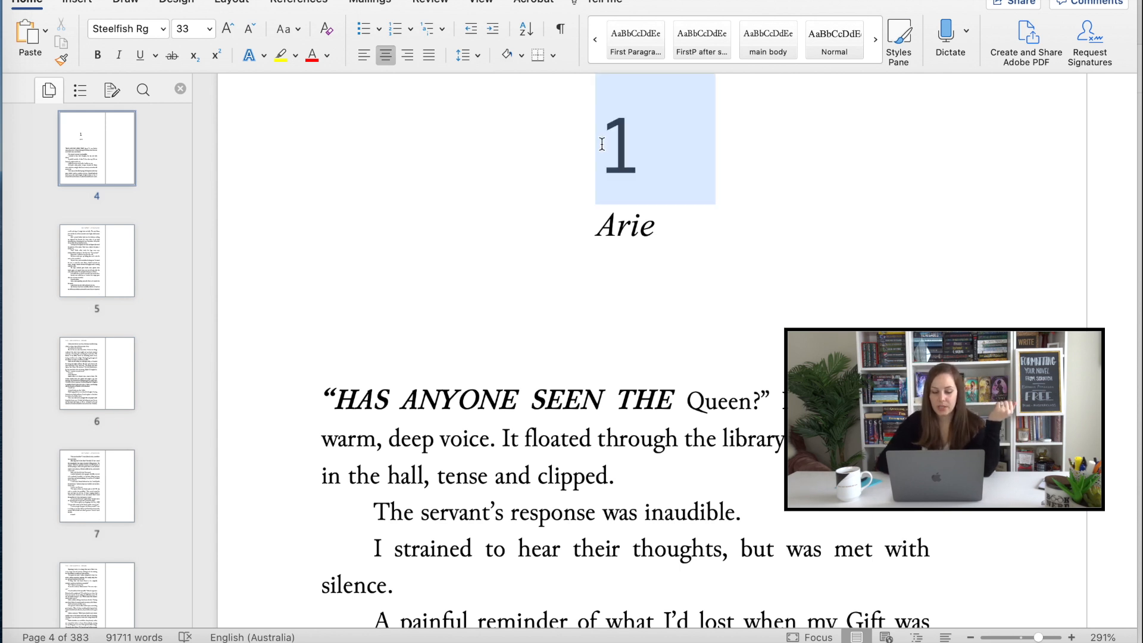
{"action": "type", "text": "Chapt"}
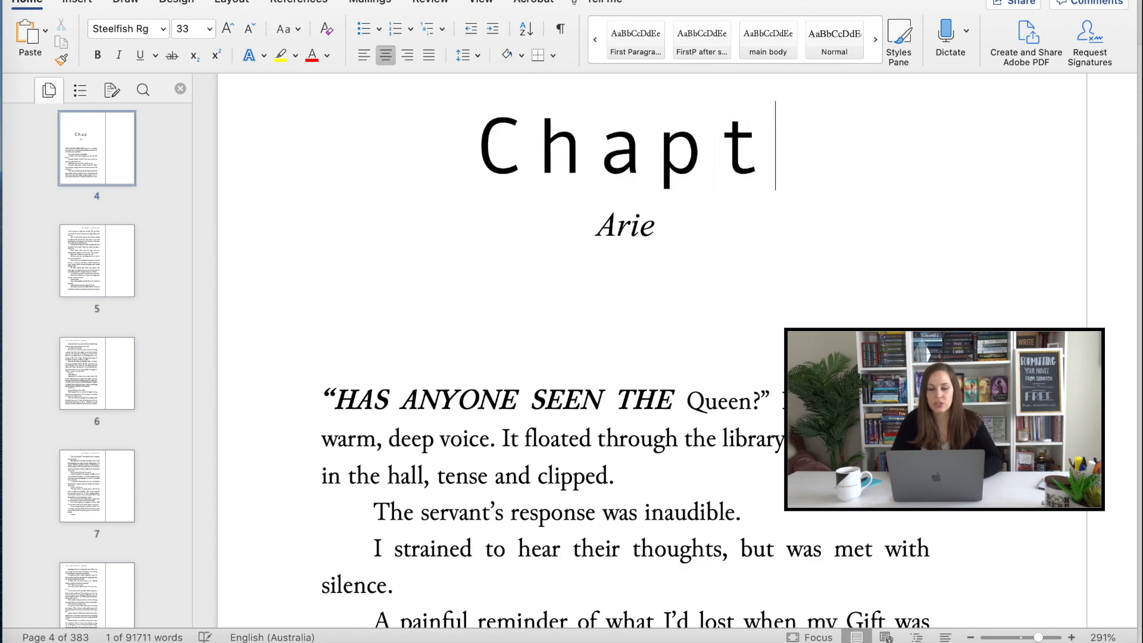
{"action": "type", "text": "er 1"}
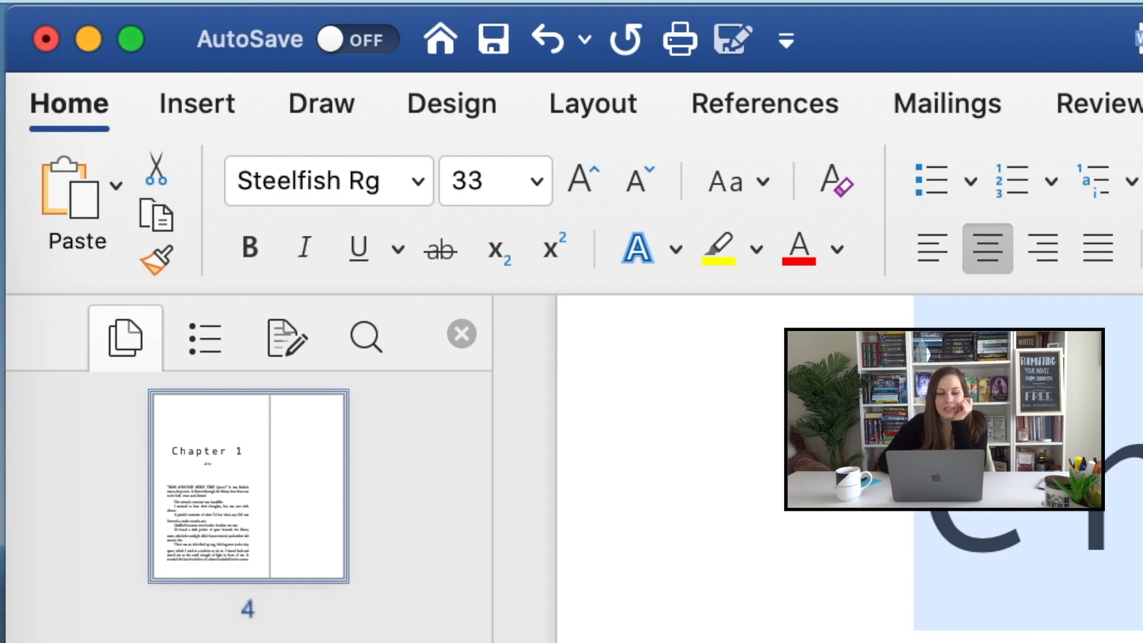
{"action": "left_click", "coordinate": [420, 183]}
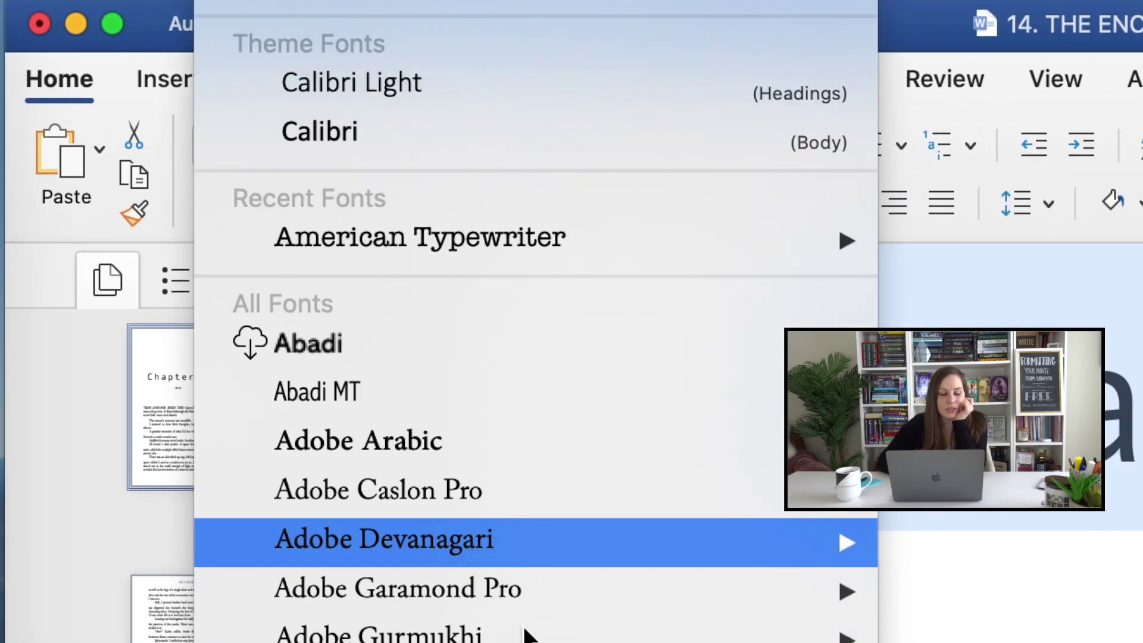
{"action": "scroll", "coordinate": [347, 394], "scroll_direction": "down", "scroll_amount": 10}
{"action": "scroll", "coordinate": [347, 393], "scroll_direction": "down", "scroll_amount": 15}
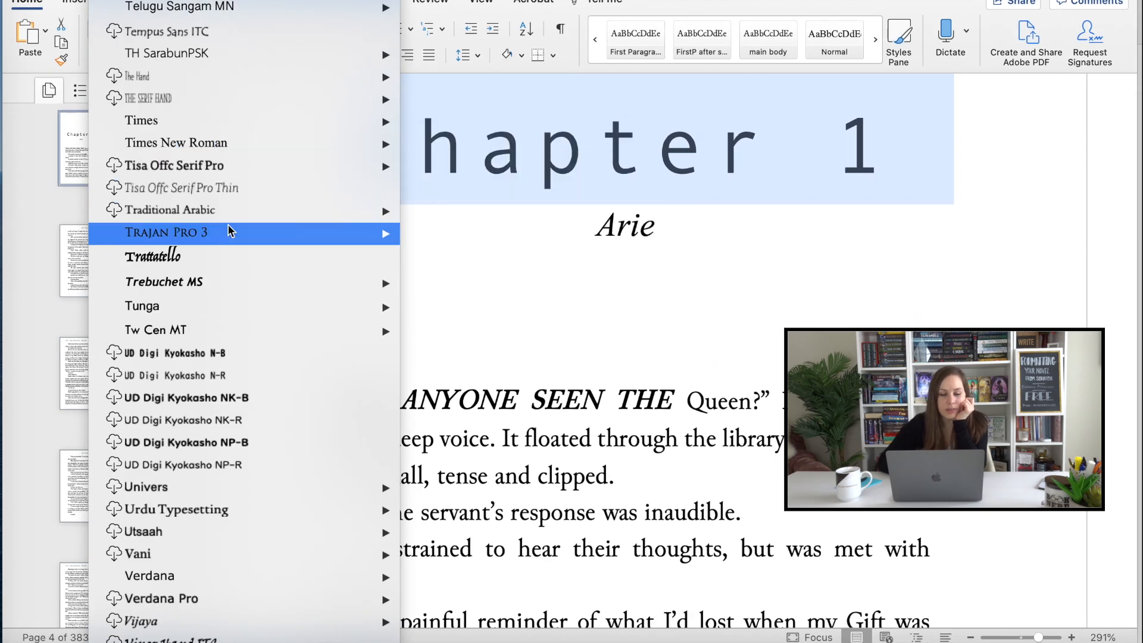
{"action": "left_click", "coordinate": [224, 231]}
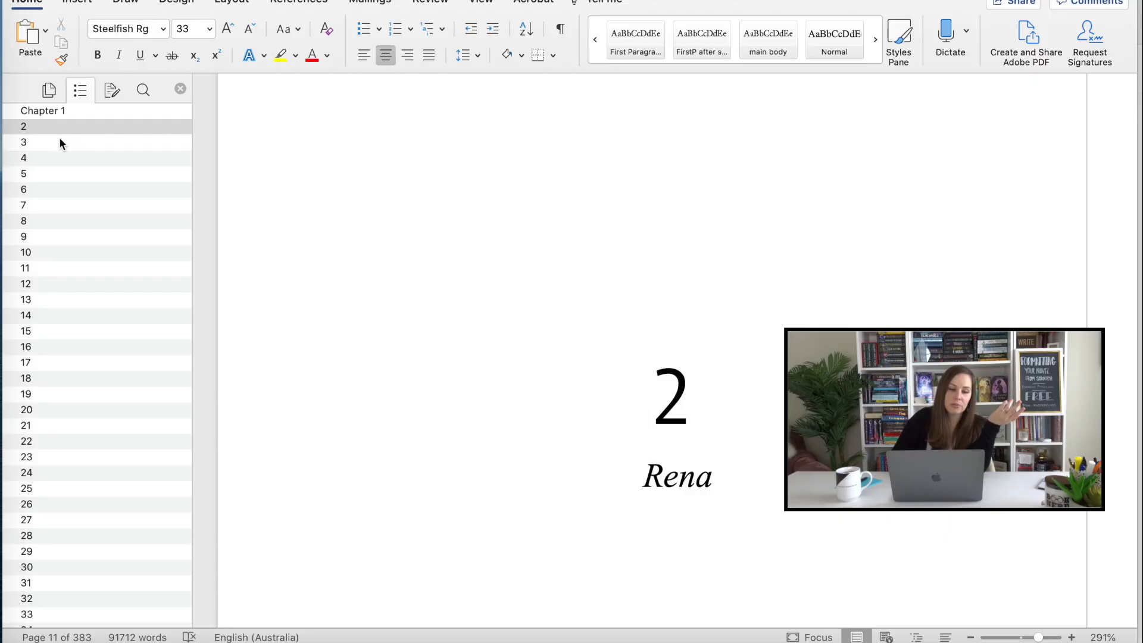
Step: Check other chapter headings in the Navigation Pane and return to Chapter 1
{"action": "left_click", "coordinate": [50, 158]}
{"action": "left_click", "coordinate": [51, 141]}
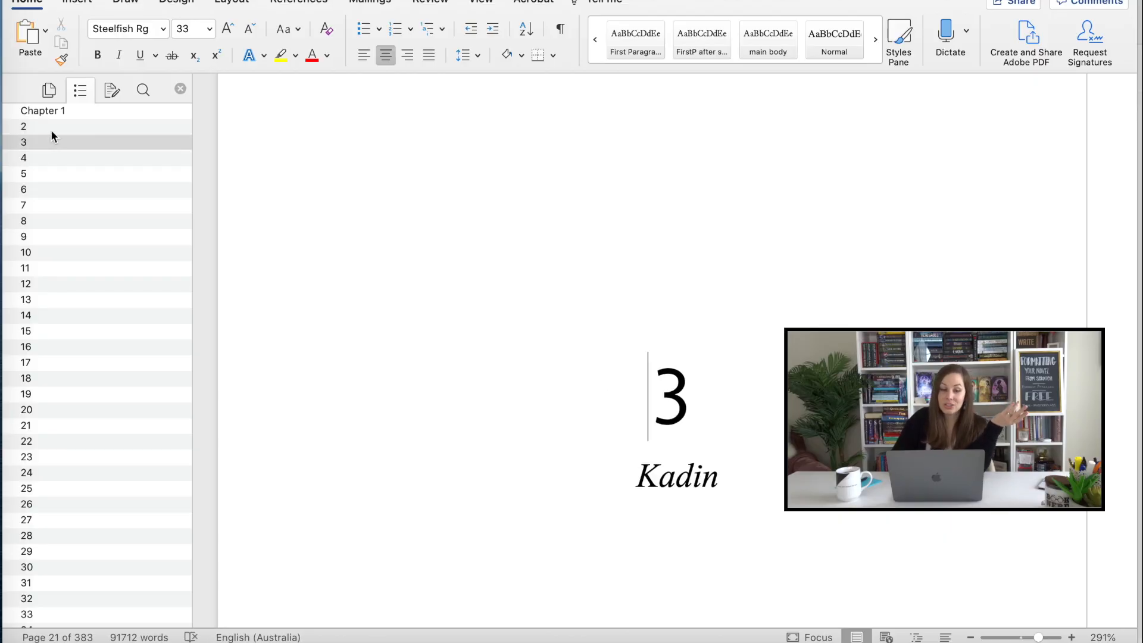
{"action": "left_click", "coordinate": [57, 110]}
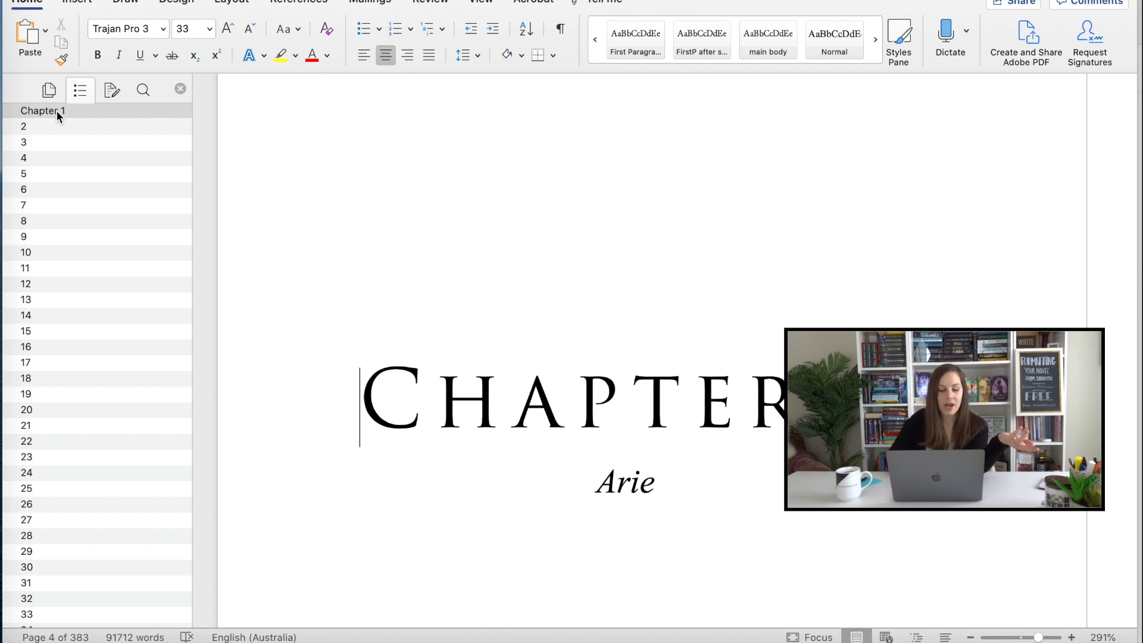
{"action": "scroll", "coordinate": [51, 236], "scroll_direction": "down", "scroll_amount": 8}
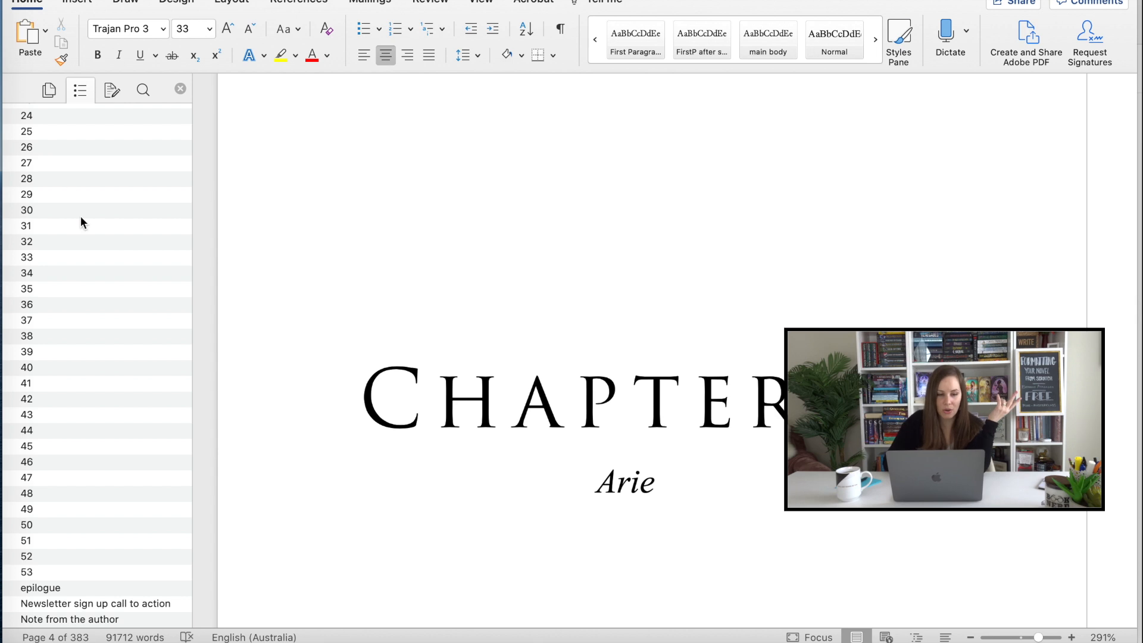
{"action": "scroll", "coordinate": [81, 221], "scroll_direction": "up", "scroll_amount": 8}
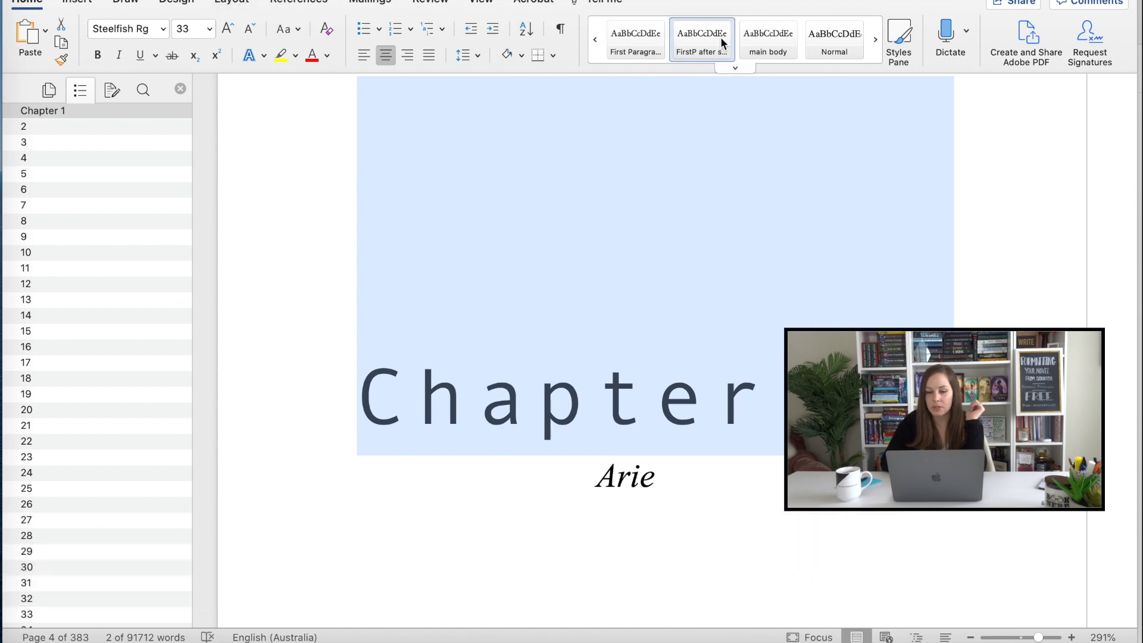
Step: Locate the Heading 1 style in the gallery and bring up its font settings
{"action": "left_click", "coordinate": [594, 37]}
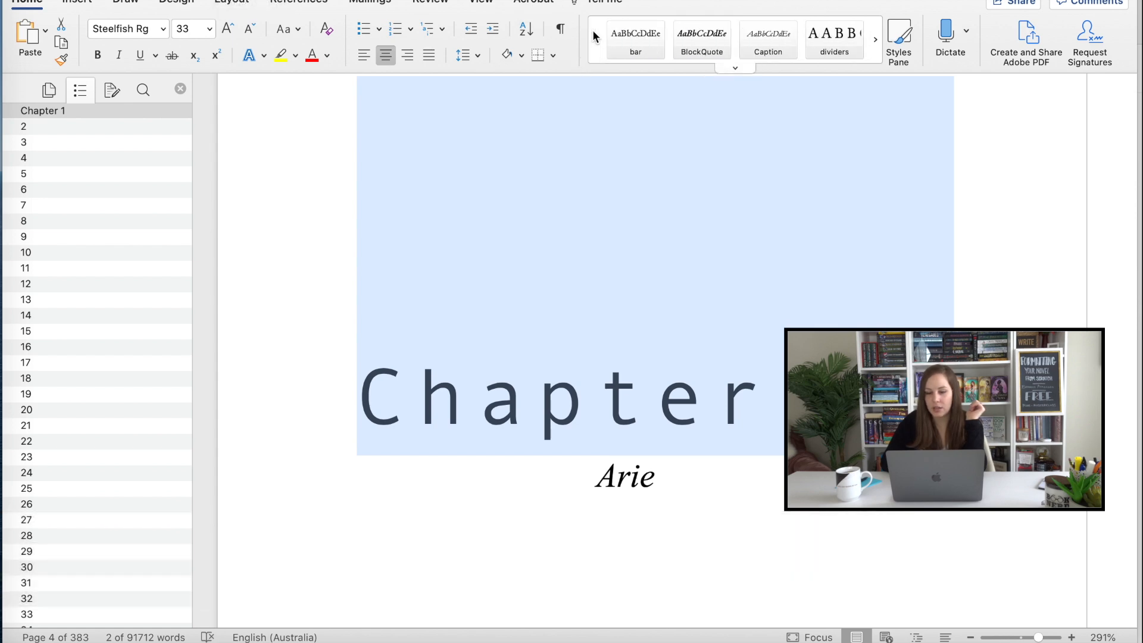
{"action": "left_click", "coordinate": [875, 39]}
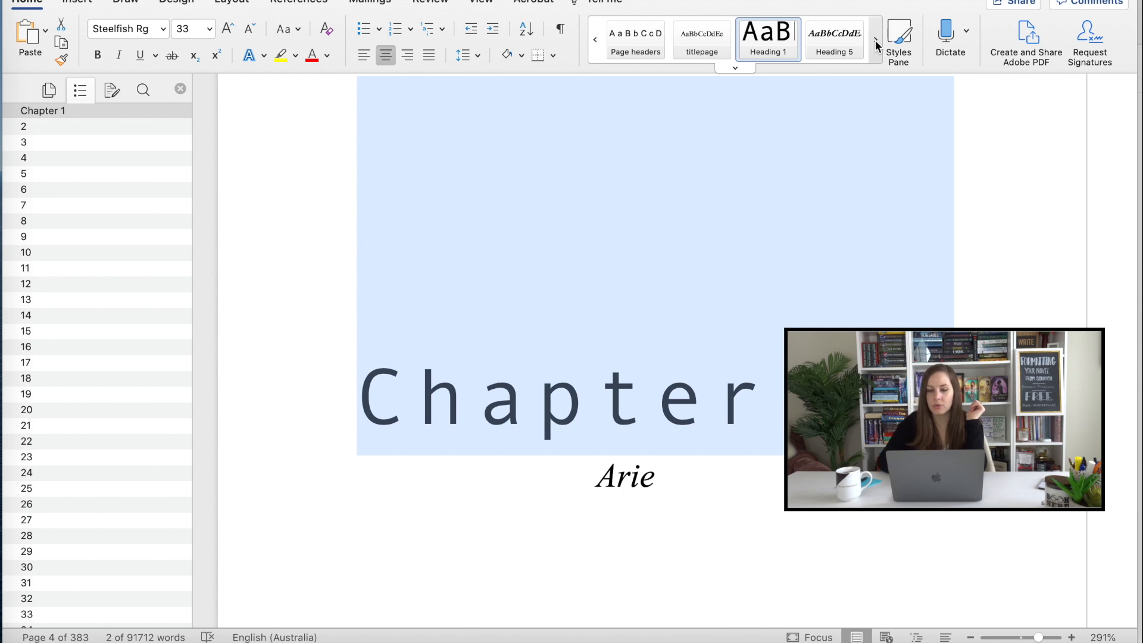
{"action": "right_click", "coordinate": [768, 43]}
{"action": "left_click", "coordinate": [789, 59]}
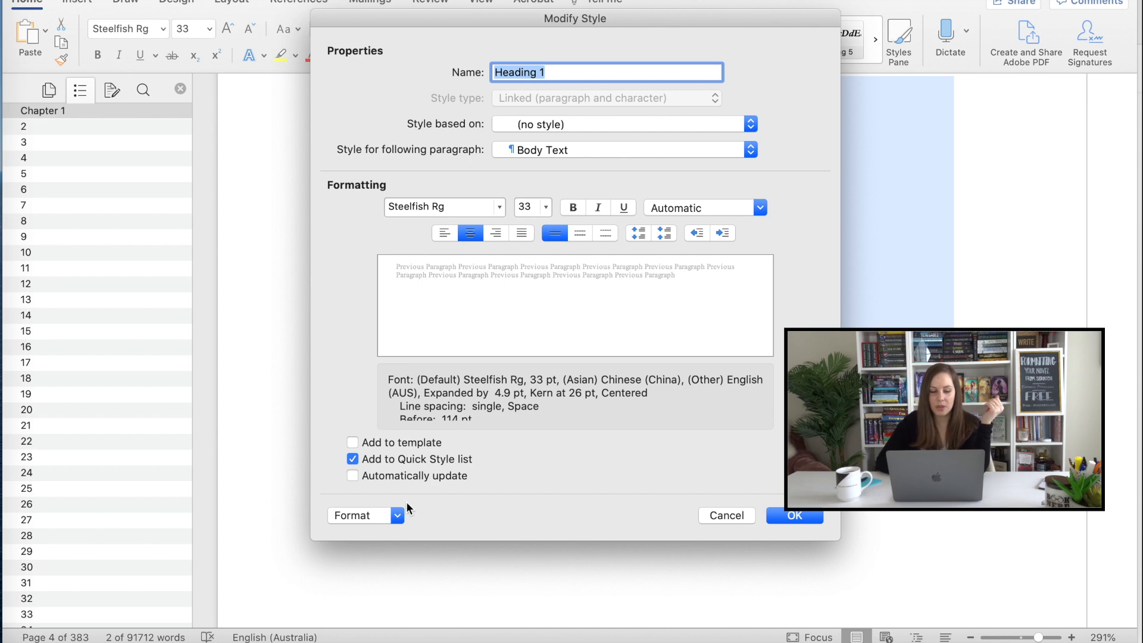
{"action": "left_click", "coordinate": [397, 515]}
{"action": "left_click", "coordinate": [386, 538]}
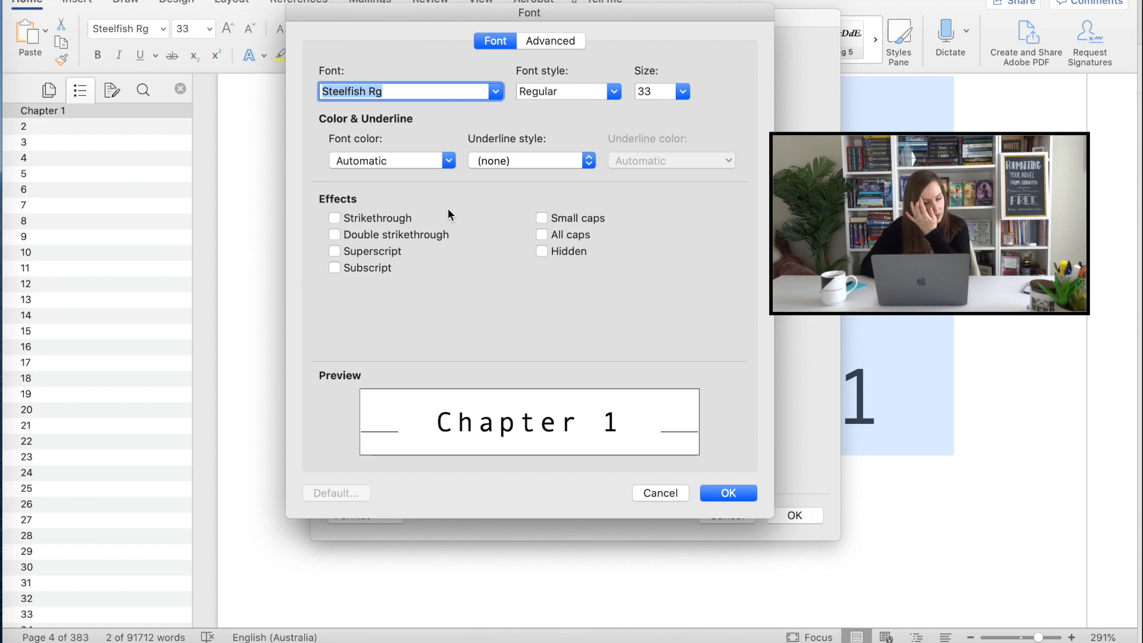
Step: Set Heading 1's font to Trajan Pro 3 at 33 pt and apply the updated style
{"action": "left_click", "coordinate": [482, 90]}
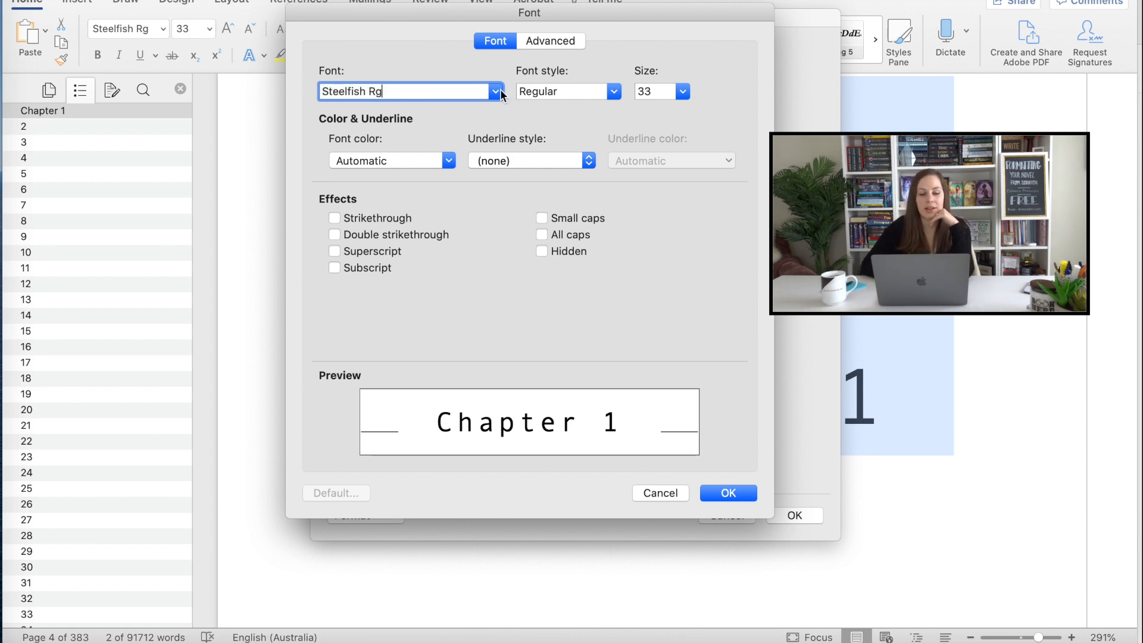
{"action": "left_click", "coordinate": [496, 91]}
{"action": "scroll", "coordinate": [425, 197], "scroll_direction": "down", "scroll_amount": 5}
{"action": "scroll", "coordinate": [425, 204], "scroll_direction": "down", "scroll_amount": 5}
{"action": "scroll", "coordinate": [425, 203], "scroll_direction": "down", "scroll_amount": 8}
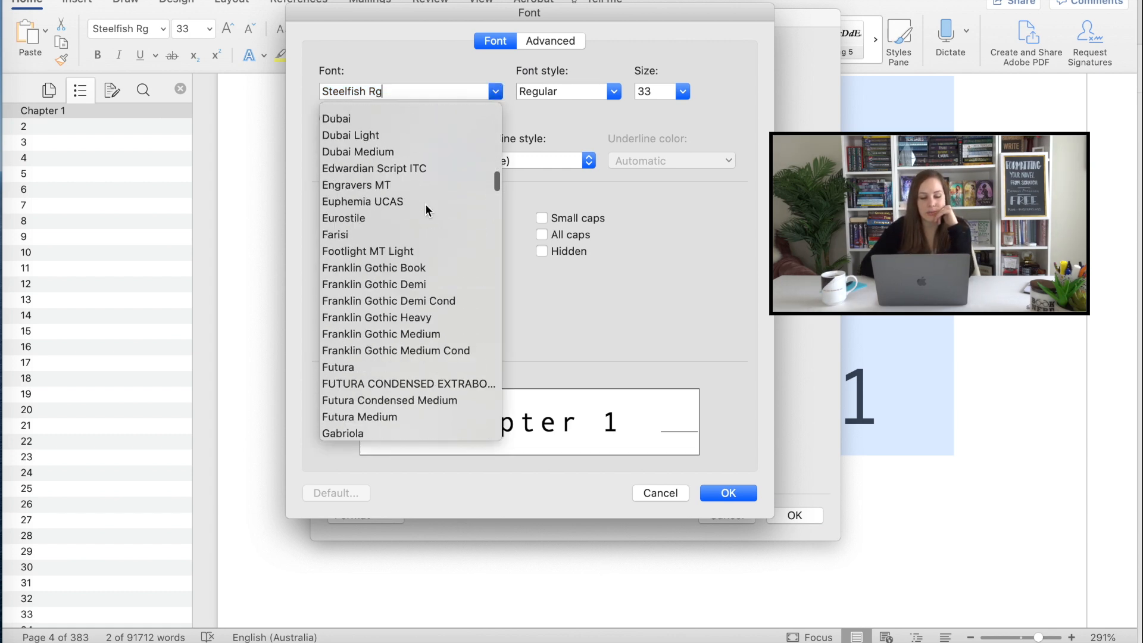
{"action": "scroll", "coordinate": [426, 204], "scroll_direction": "down", "scroll_amount": 10}
{"action": "scroll", "coordinate": [425, 204], "scroll_direction": "down", "scroll_amount": 8}
{"action": "scroll", "coordinate": [425, 203], "scroll_direction": "down", "scroll_amount": 8}
{"action": "scroll", "coordinate": [425, 204], "scroll_direction": "down", "scroll_amount": 6}
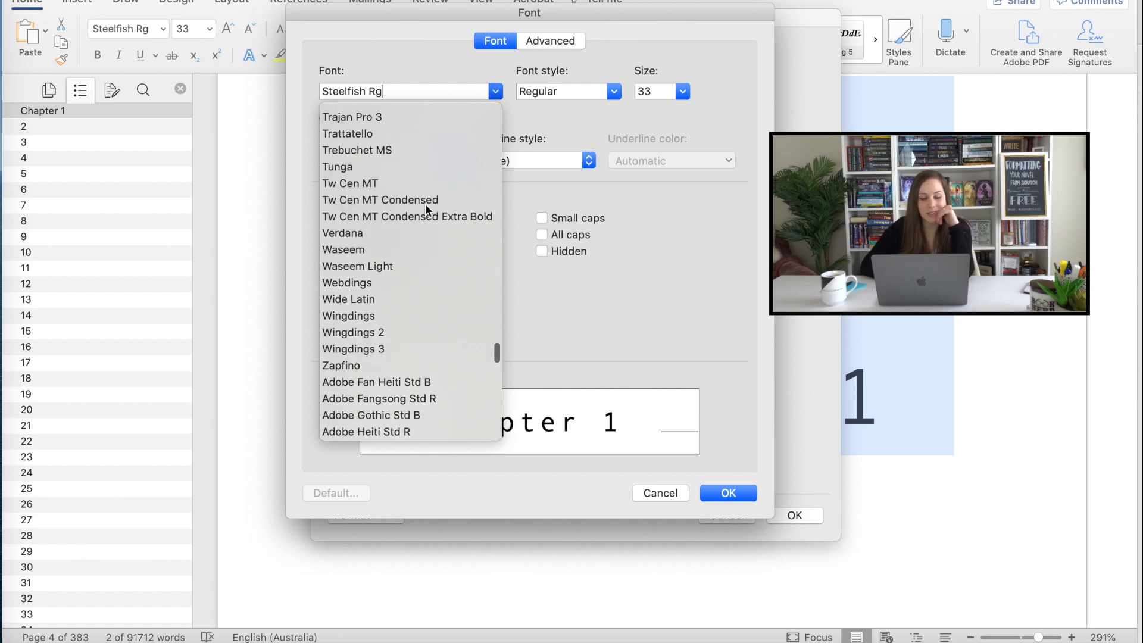
{"action": "left_click", "coordinate": [361, 117]}
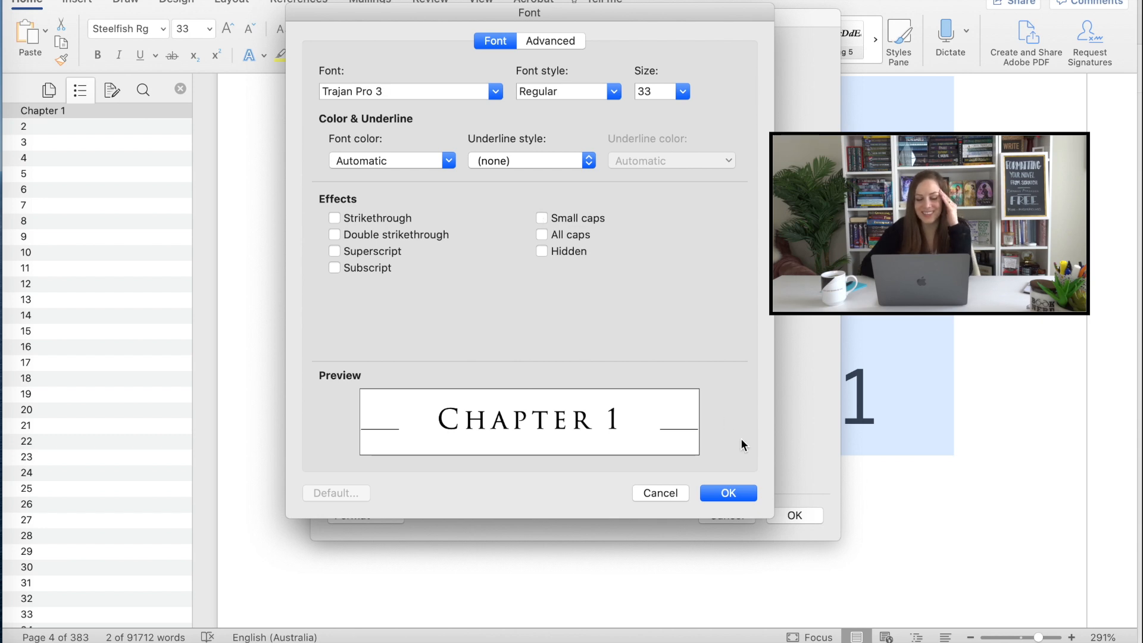
{"action": "left_click", "coordinate": [729, 494]}
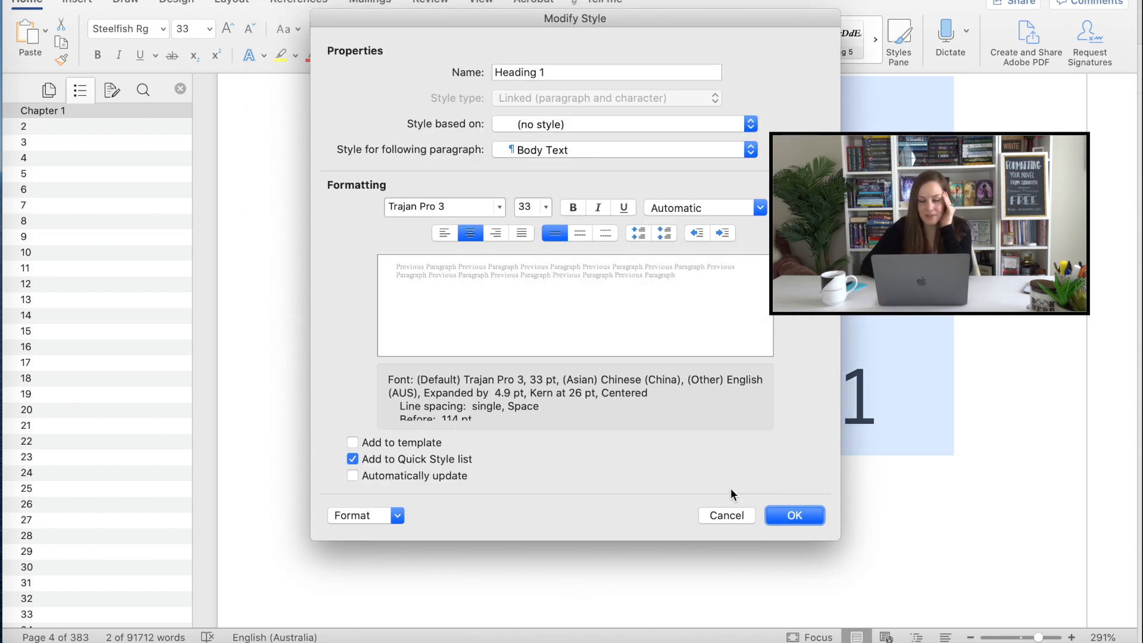
{"action": "left_click", "coordinate": [799, 516]}
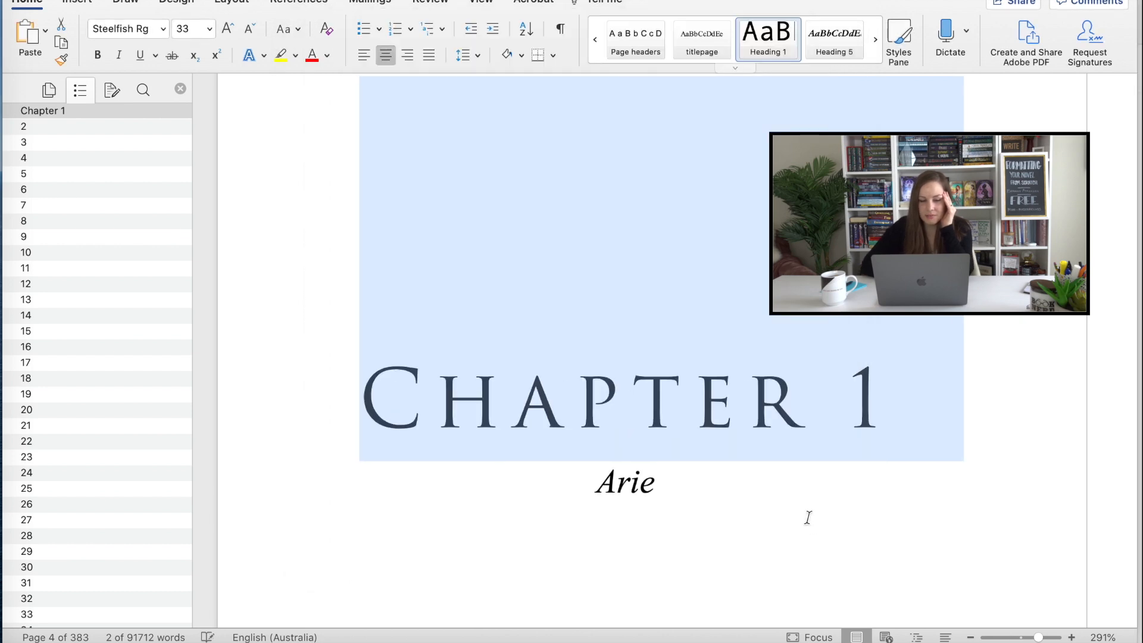
Step: Check chapters 2 through 7, then make the second heading read Chapter 2
{"action": "left_click", "coordinate": [104, 134]}
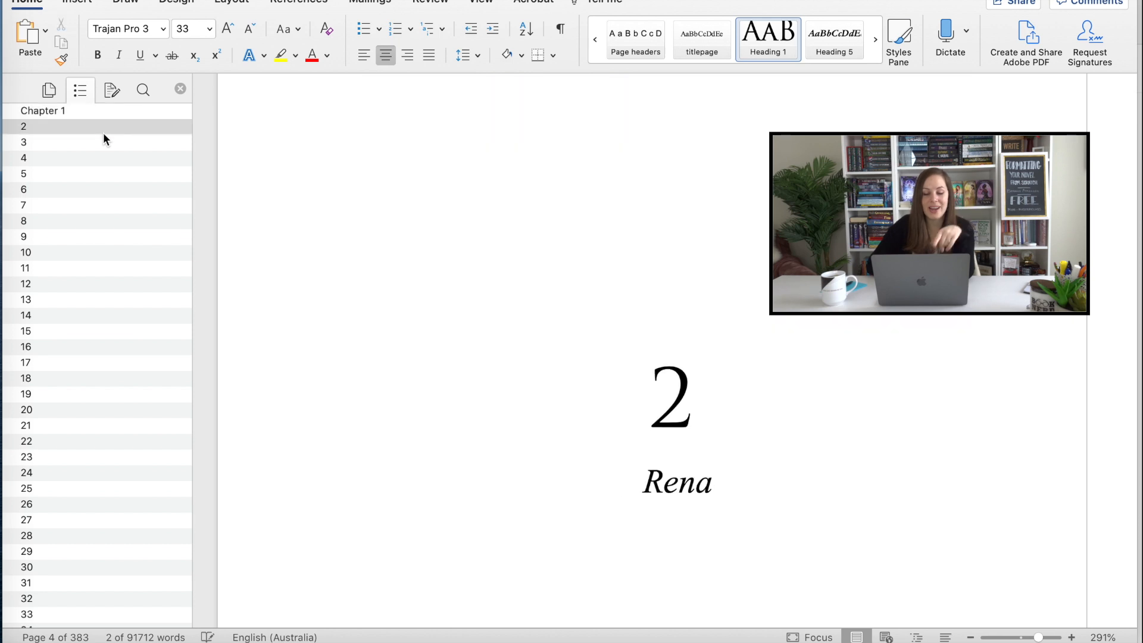
{"action": "left_click", "coordinate": [87, 143]}
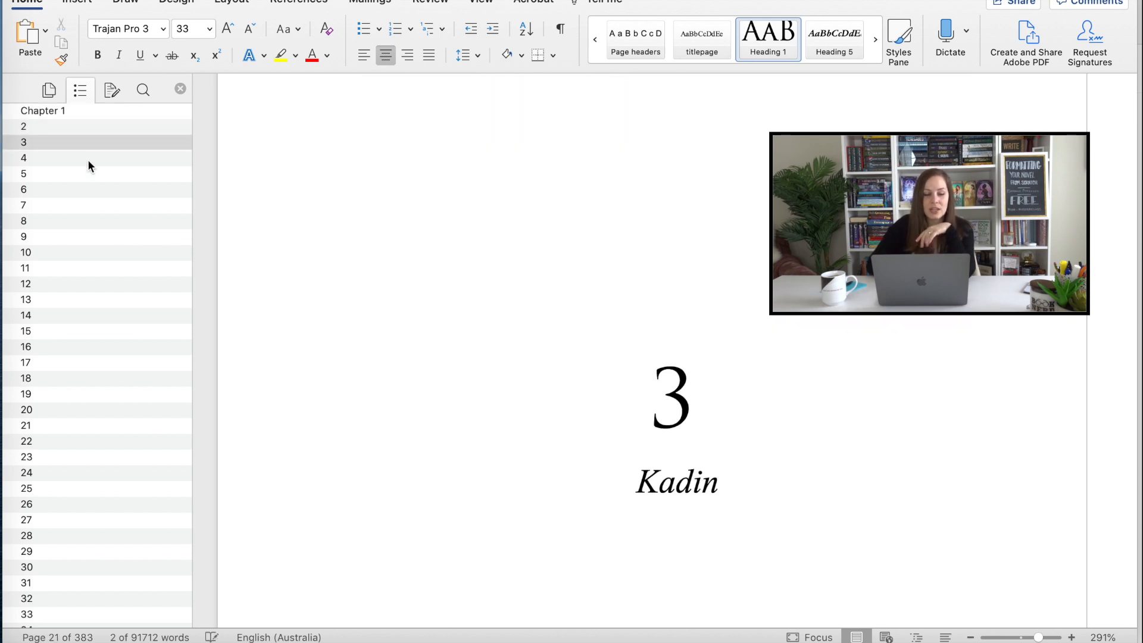
{"action": "left_click", "coordinate": [88, 160]}
{"action": "left_click", "coordinate": [86, 172]}
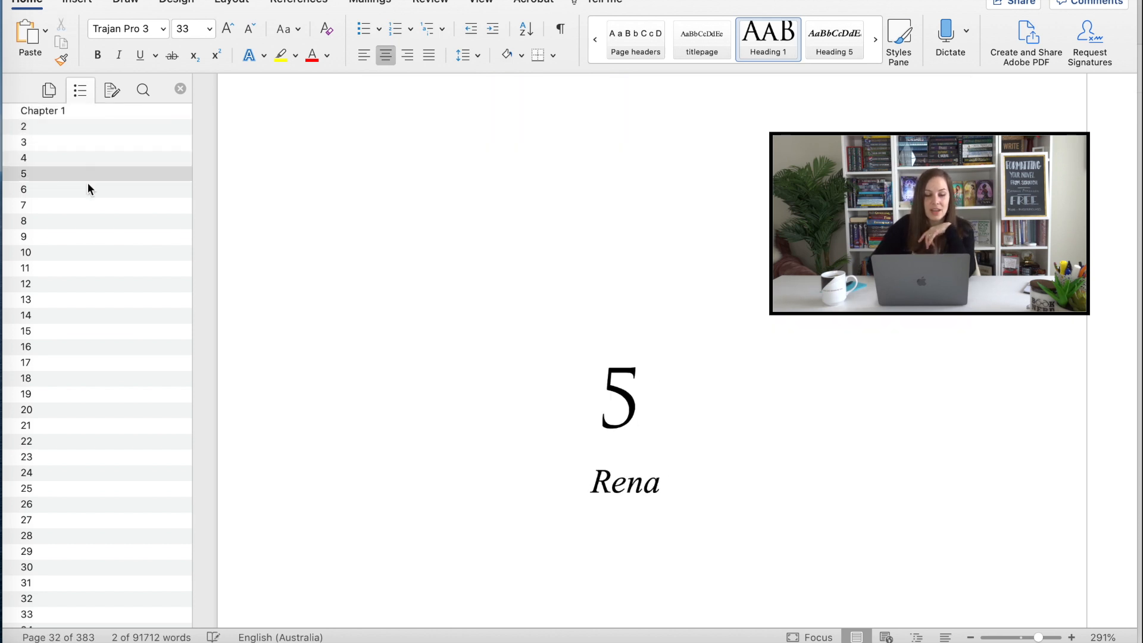
{"action": "left_click", "coordinate": [87, 205]}
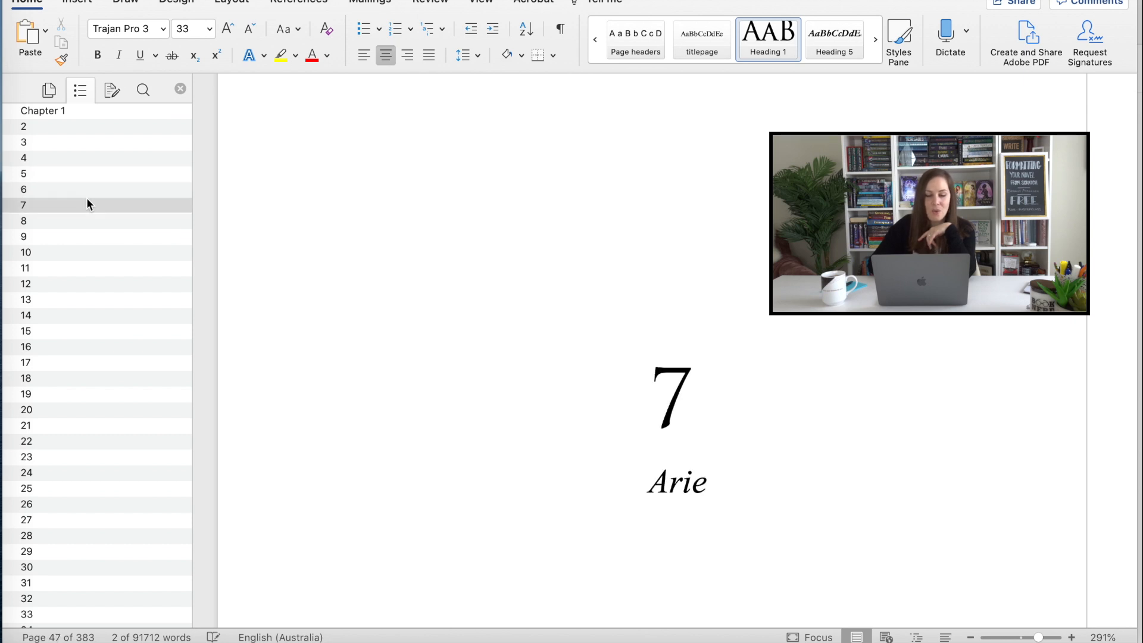
{"action": "left_click", "coordinate": [73, 131]}
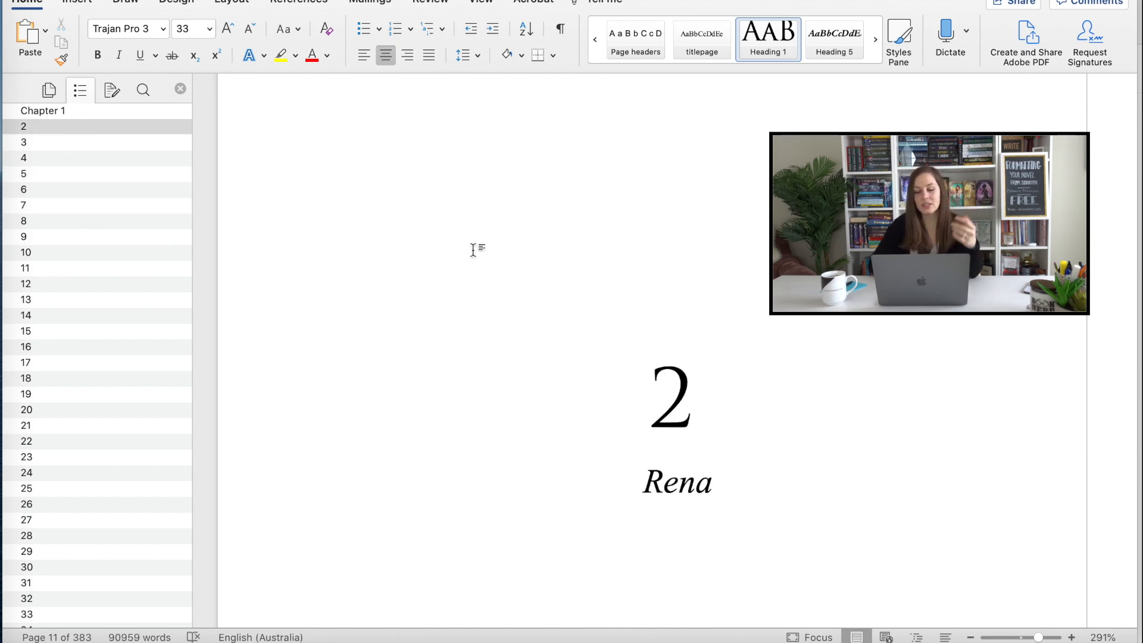
{"action": "left_click", "coordinate": [653, 394]}
{"action": "type", "text": "CHAPTER"}
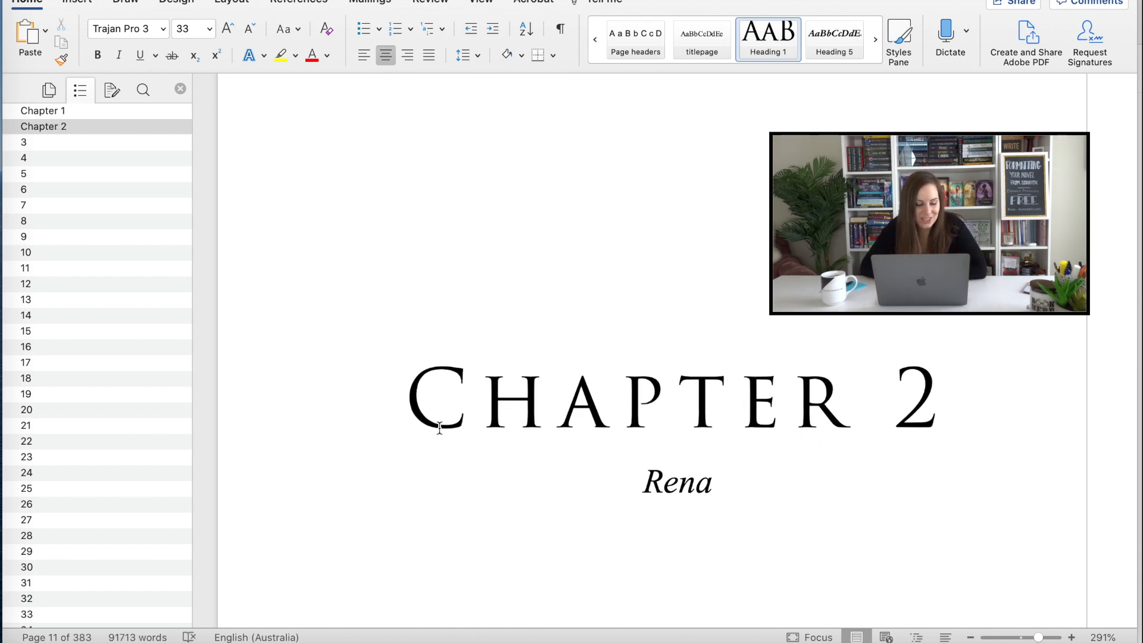
{"action": "scroll", "coordinate": [63, 536], "scroll_direction": "down", "scroll_amount": 10}
{"action": "scroll", "coordinate": [54, 555], "scroll_direction": "down", "scroll_amount": 3}
Step: Check the epilogue, newsletter and Note from the author headings, then return to Chapter 1
{"action": "left_click", "coordinate": [38, 588]}
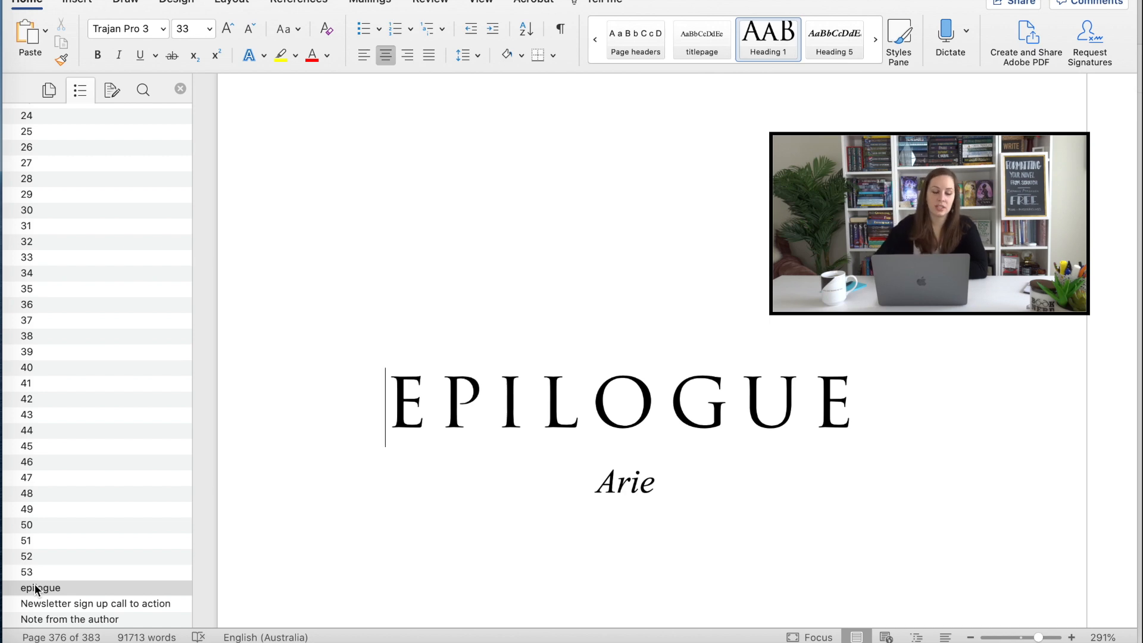
{"action": "left_click", "coordinate": [51, 603]}
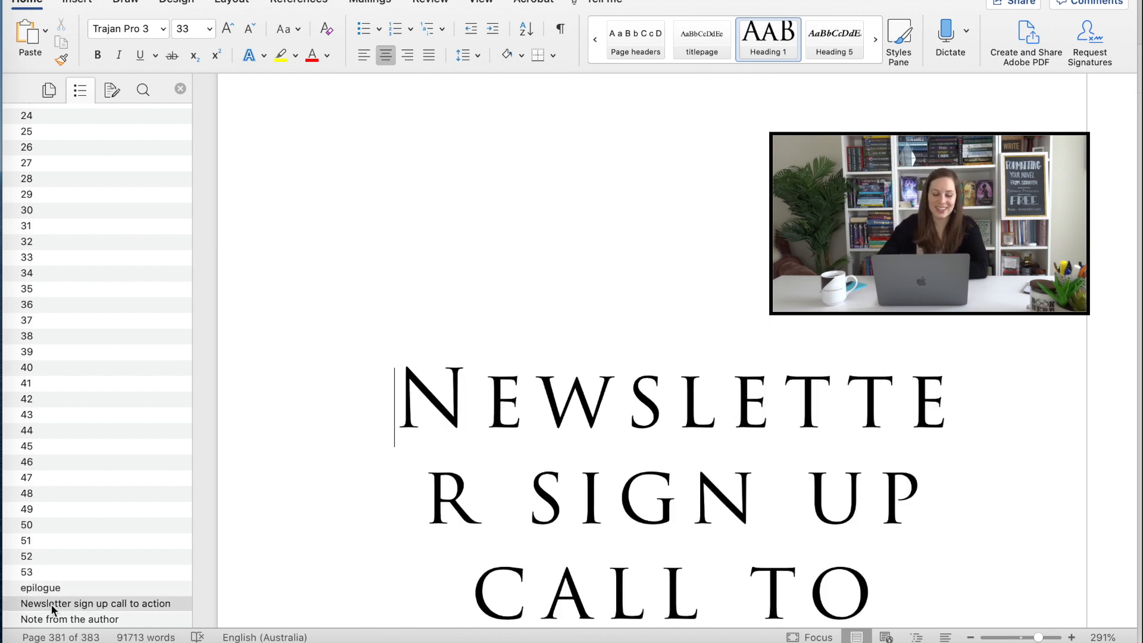
{"action": "left_click", "coordinate": [69, 617]}
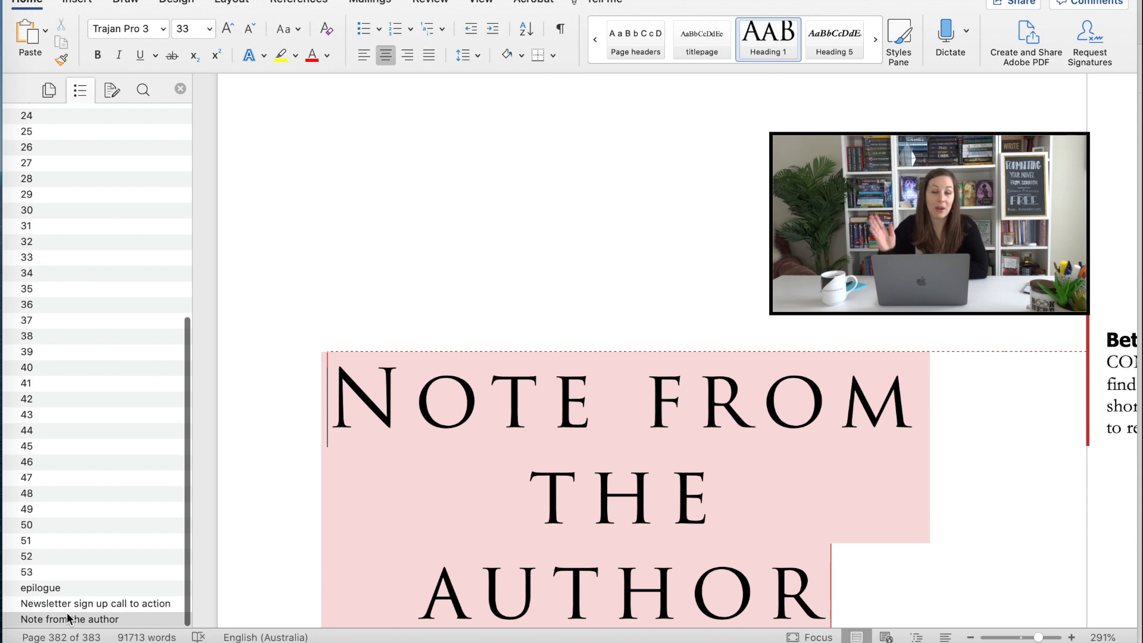
{"action": "left_click", "coordinate": [72, 604]}
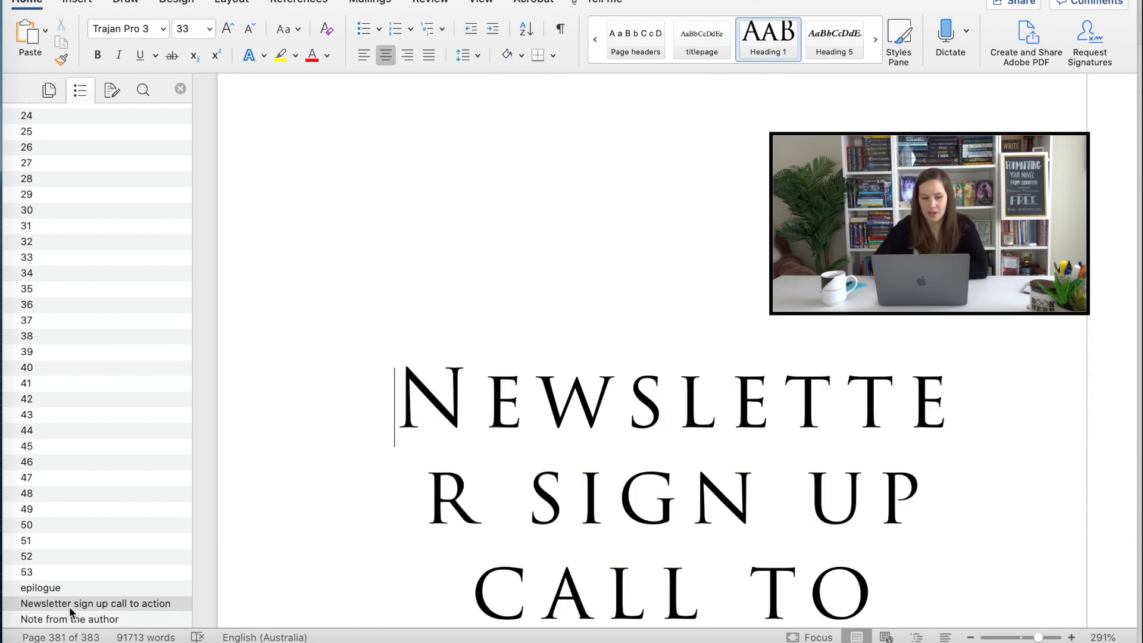
{"action": "scroll", "coordinate": [80, 357], "scroll_direction": "up", "scroll_amount": 15}
{"action": "left_click", "coordinate": [53, 125]}
{"action": "left_click", "coordinate": [82, 111]}
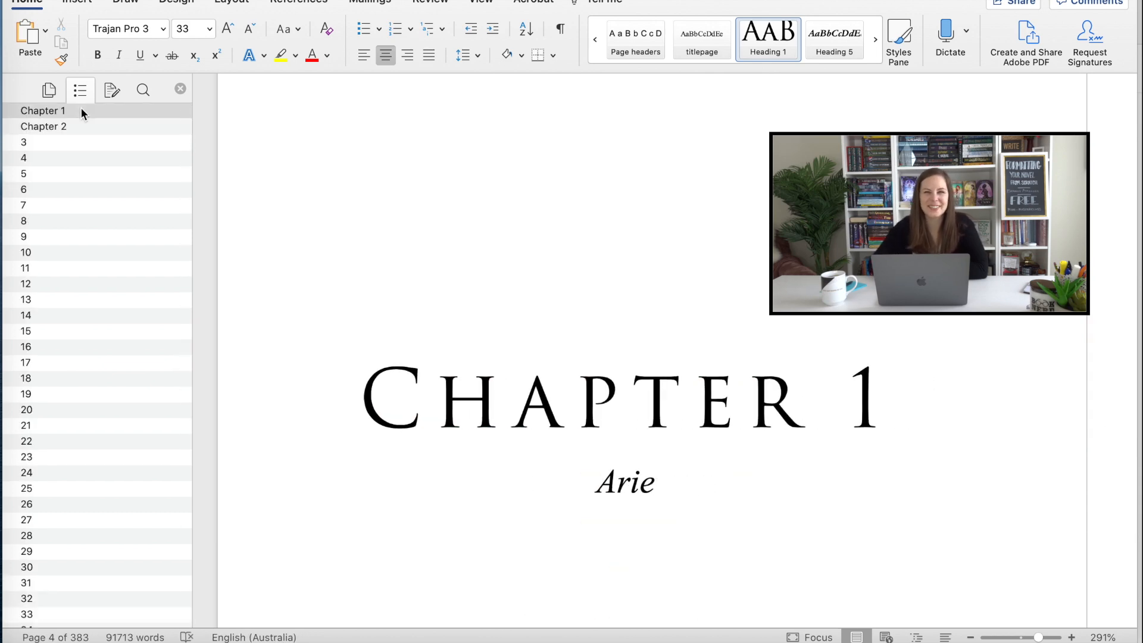
Step: Select the narrator name Arie and bring up the Quote style's options
{"action": "left_click", "coordinate": [650, 482]}
{"action": "double_click", "coordinate": [643, 482]}
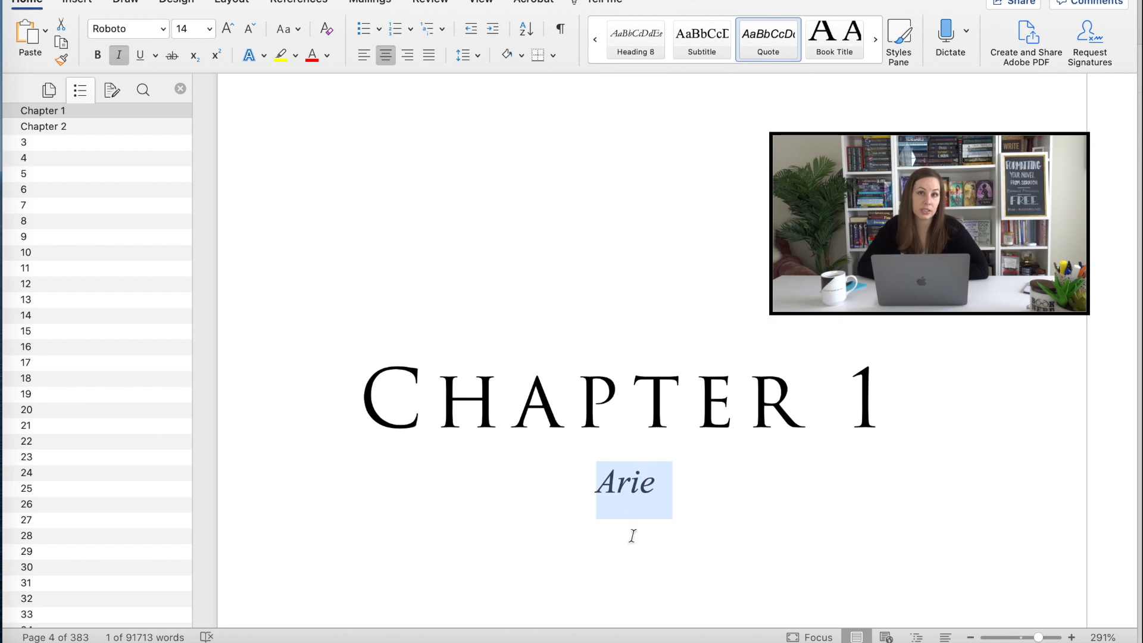
{"action": "right_click", "coordinate": [762, 40]}
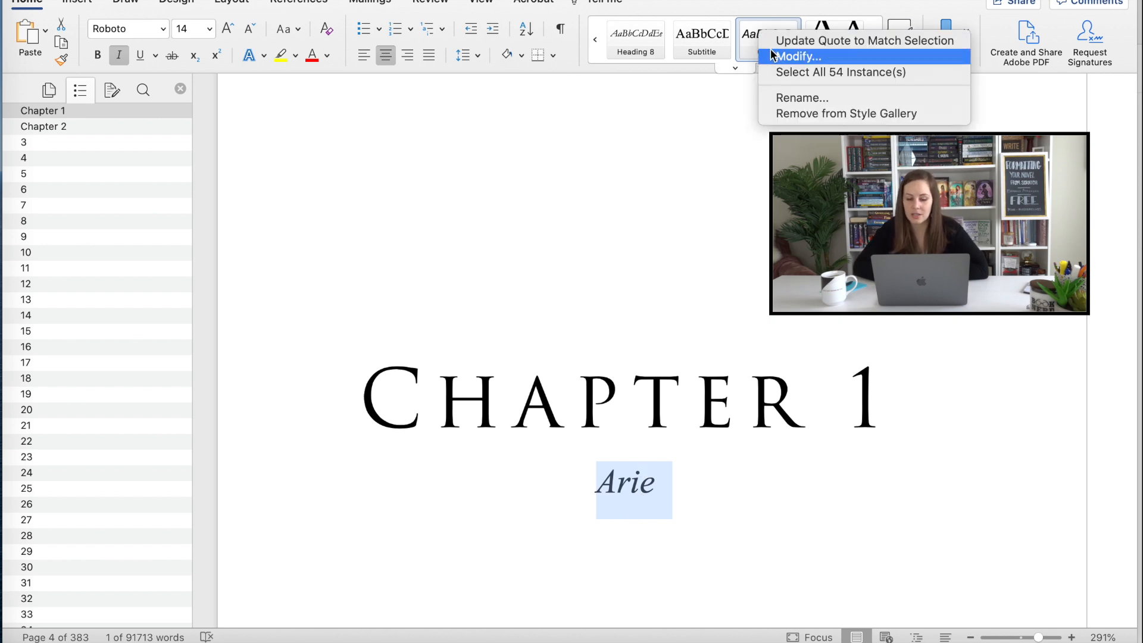
Step: Reach the Font settings of the Quote style via Modify Style > Format > Font
{"action": "left_click", "coordinate": [773, 56]}
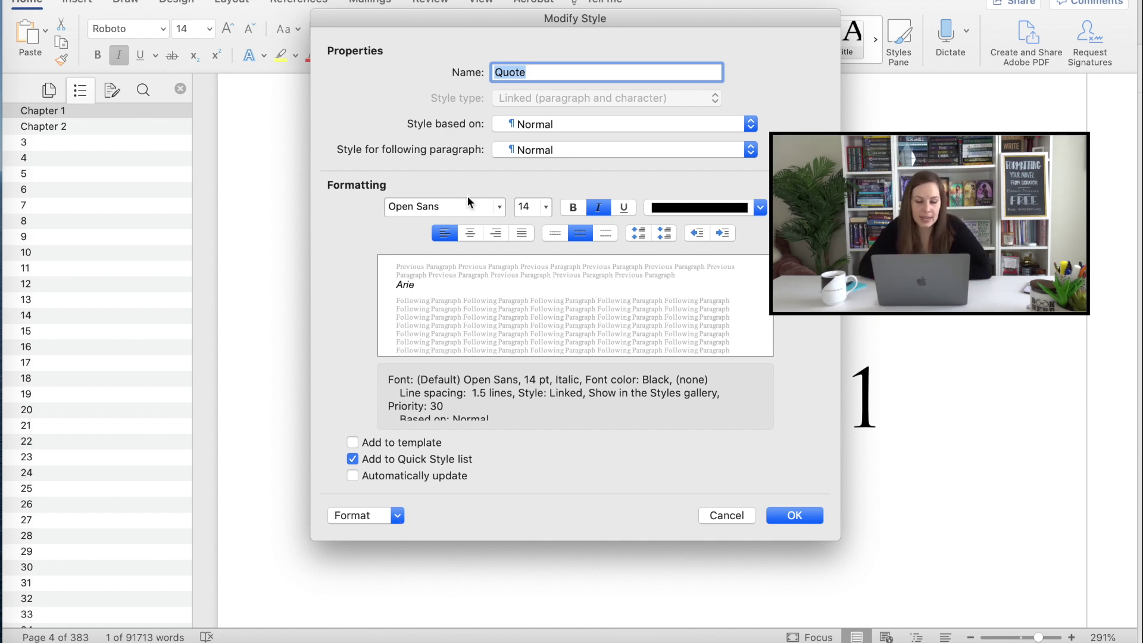
{"action": "left_click", "coordinate": [396, 515]}
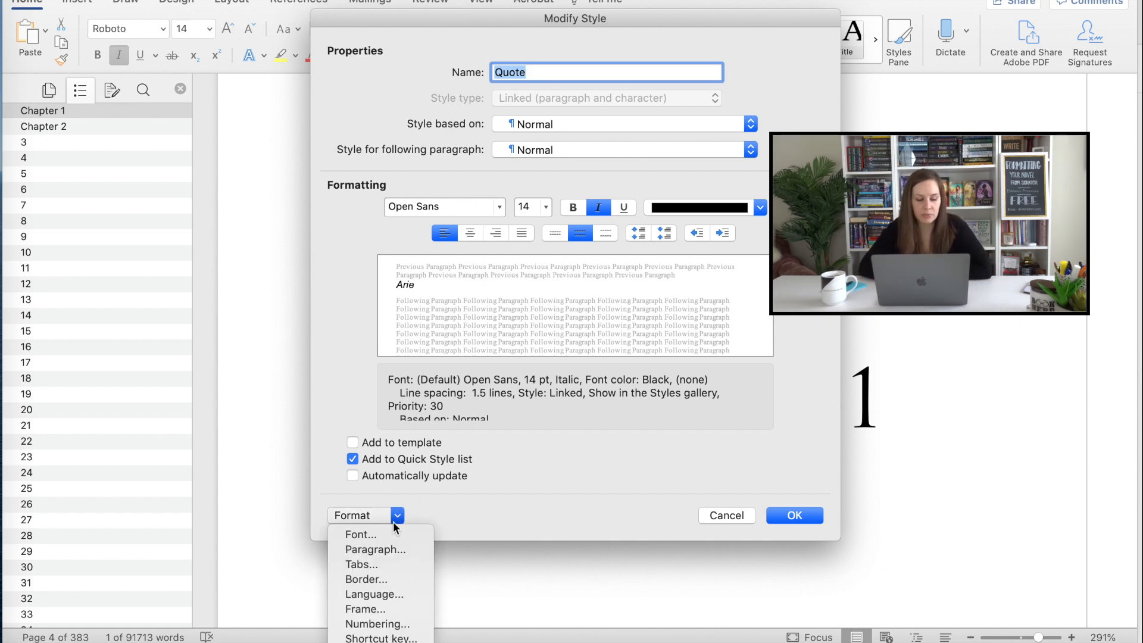
{"action": "left_click", "coordinate": [366, 535]}
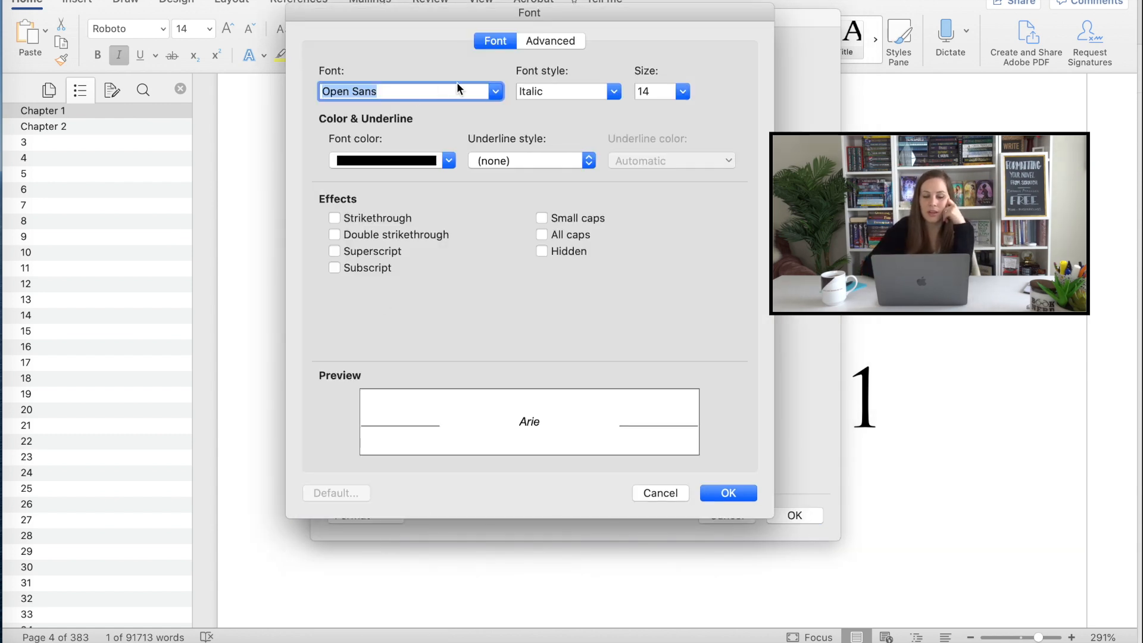
Step: Try Trajan Pro 3, Tw Cen MT and Tw Cen MT Condensed Extra Bold as the Quote style font
{"action": "left_click", "coordinate": [495, 91]}
{"action": "scroll", "coordinate": [409, 312], "scroll_direction": "down", "scroll_amount": 15}
{"action": "scroll", "coordinate": [410, 313], "scroll_direction": "down", "scroll_amount": 15}
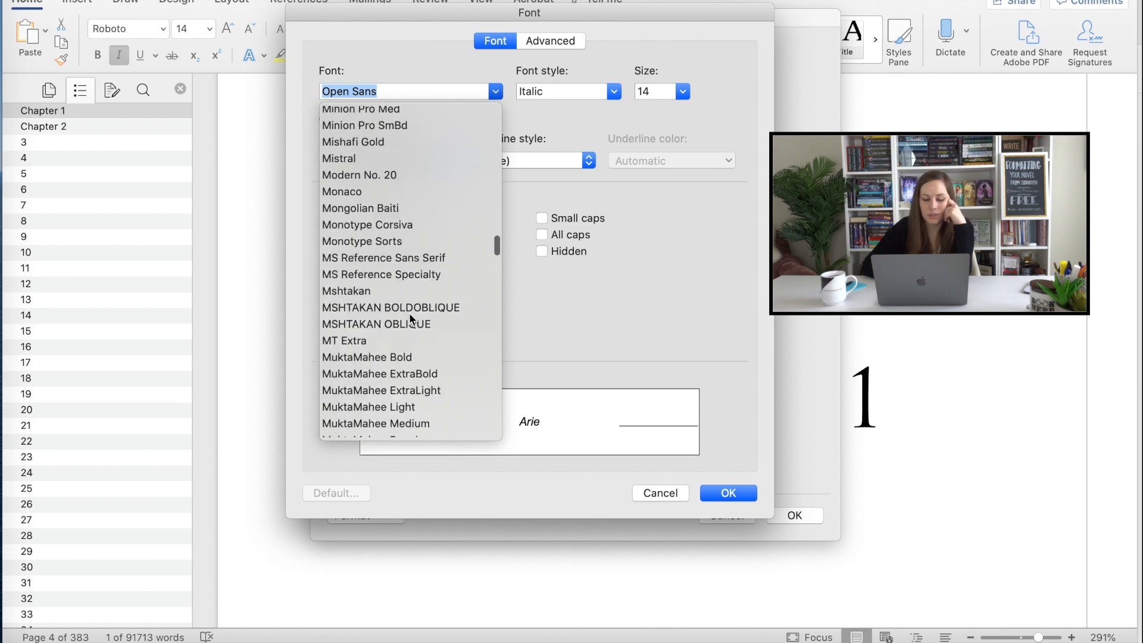
{"action": "scroll", "coordinate": [409, 313], "scroll_direction": "down", "scroll_amount": 15}
{"action": "scroll", "coordinate": [409, 313], "scroll_direction": "down", "scroll_amount": 15}
{"action": "scroll", "coordinate": [409, 312], "scroll_direction": "down", "scroll_amount": 15}
{"action": "scroll", "coordinate": [409, 312], "scroll_direction": "down", "scroll_amount": 15}
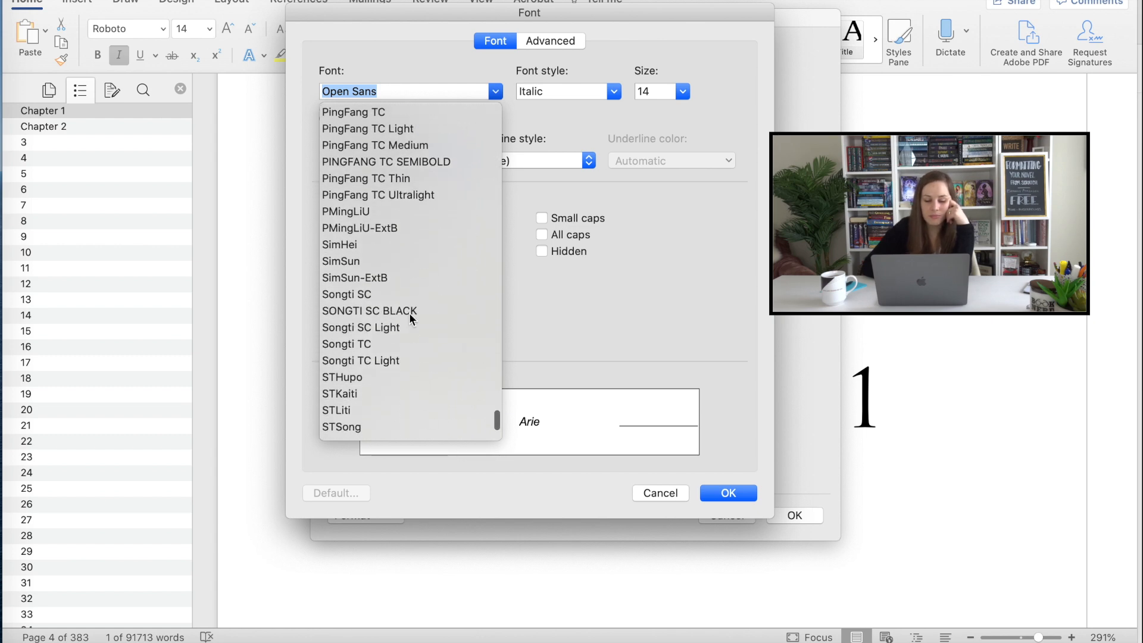
{"action": "scroll", "coordinate": [409, 312], "scroll_direction": "down", "scroll_amount": 10}
{"action": "scroll", "coordinate": [409, 312], "scroll_direction": "down", "scroll_amount": 5}
{"action": "scroll", "coordinate": [401, 247], "scroll_direction": "up", "scroll_amount": 15}
{"action": "scroll", "coordinate": [401, 247], "scroll_direction": "down", "scroll_amount": 10}
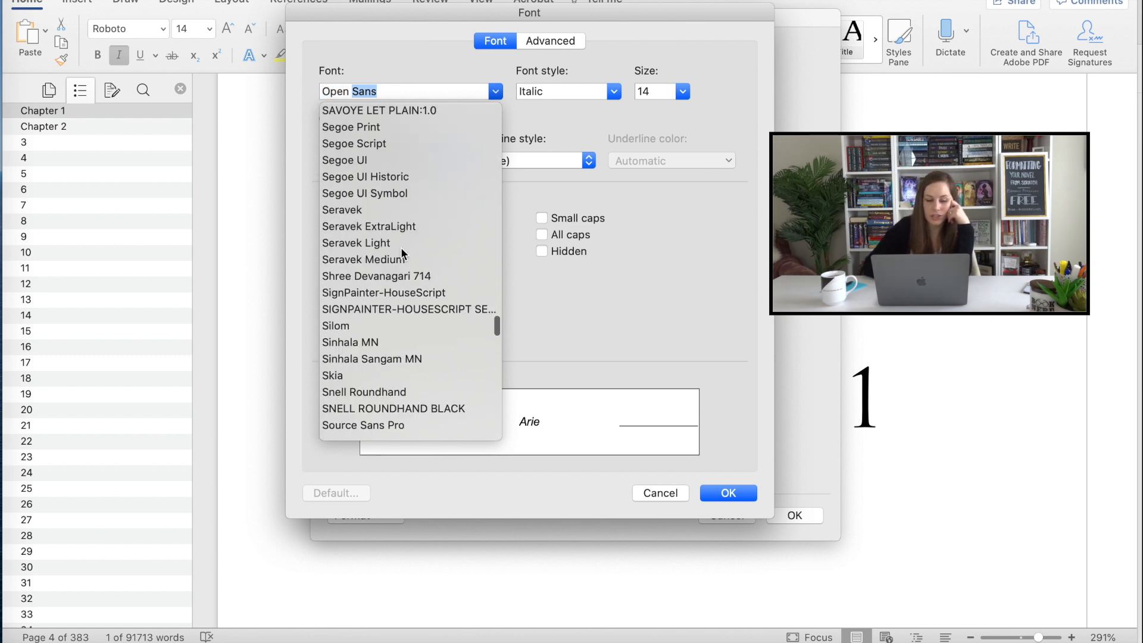
{"action": "scroll", "coordinate": [401, 248], "scroll_direction": "down", "scroll_amount": 10}
{"action": "scroll", "coordinate": [401, 248], "scroll_direction": "up", "scroll_amount": 10}
{"action": "scroll", "coordinate": [401, 247], "scroll_direction": "up", "scroll_amount": 10}
{"action": "scroll", "coordinate": [402, 248], "scroll_direction": "down", "scroll_amount": 15}
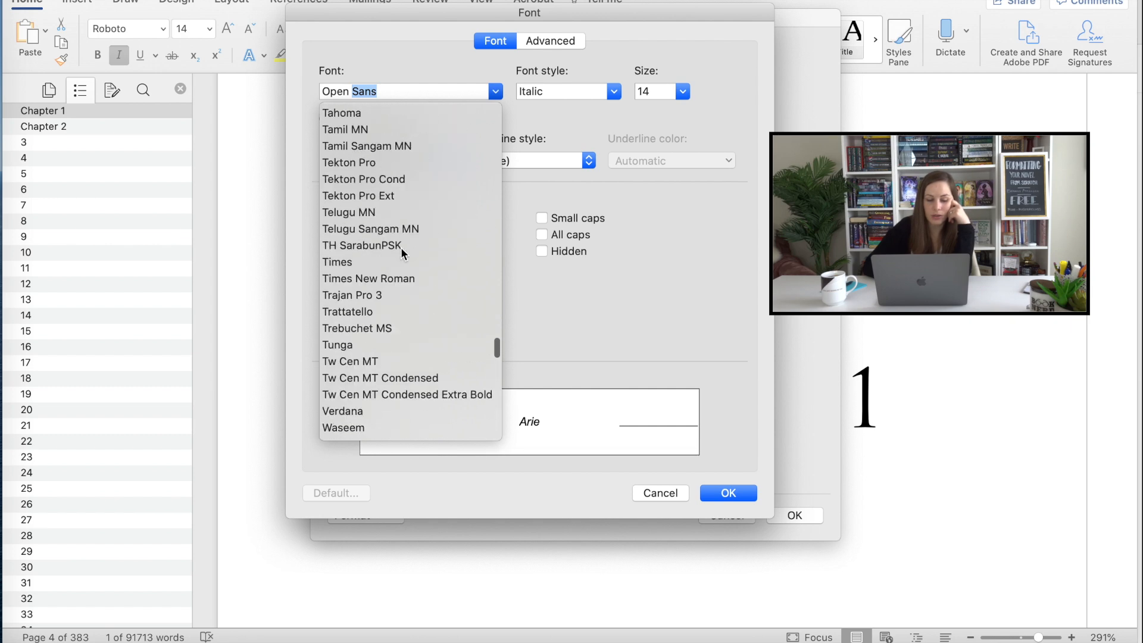
{"action": "scroll", "coordinate": [401, 247], "scroll_direction": "up", "scroll_amount": 5}
{"action": "scroll", "coordinate": [401, 247], "scroll_direction": "down", "scroll_amount": 10}
{"action": "scroll", "coordinate": [402, 247], "scroll_direction": "down", "scroll_amount": 5}
{"action": "scroll", "coordinate": [400, 247], "scroll_direction": "down", "scroll_amount": 3}
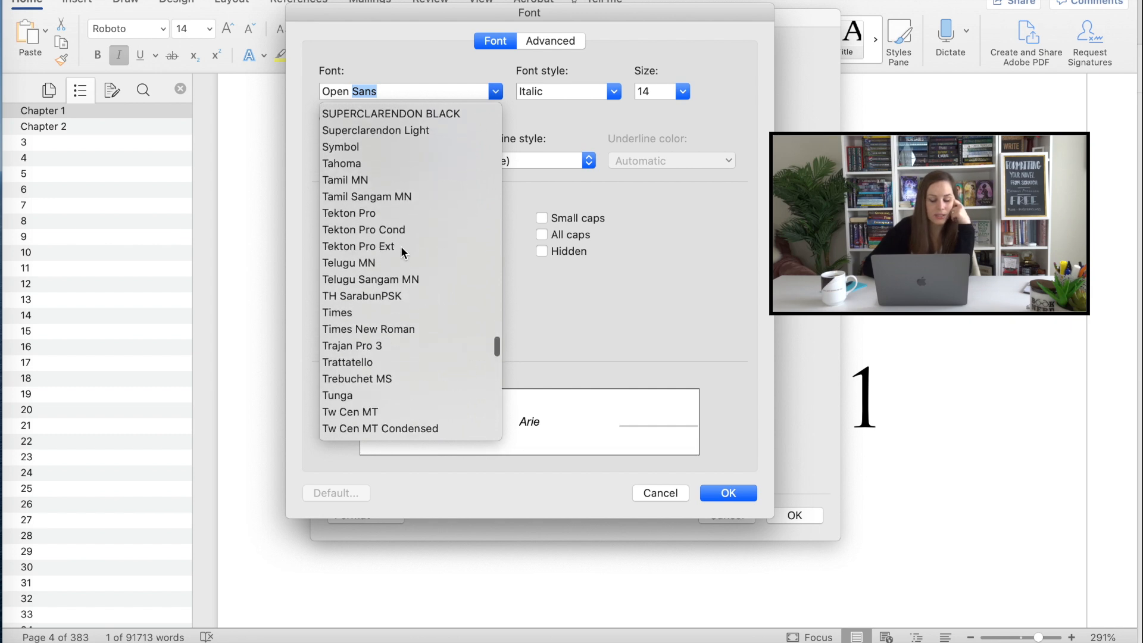
{"action": "scroll", "coordinate": [401, 247], "scroll_direction": "down", "scroll_amount": 1}
{"action": "scroll", "coordinate": [401, 249], "scroll_direction": "down", "scroll_amount": 3}
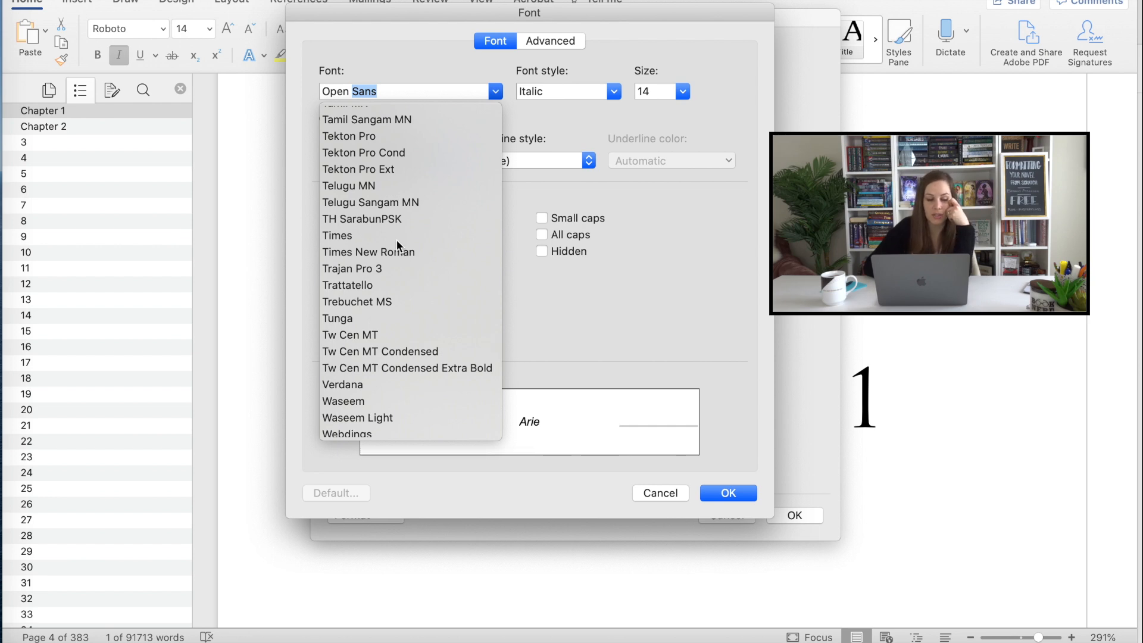
{"action": "left_click", "coordinate": [386, 268]}
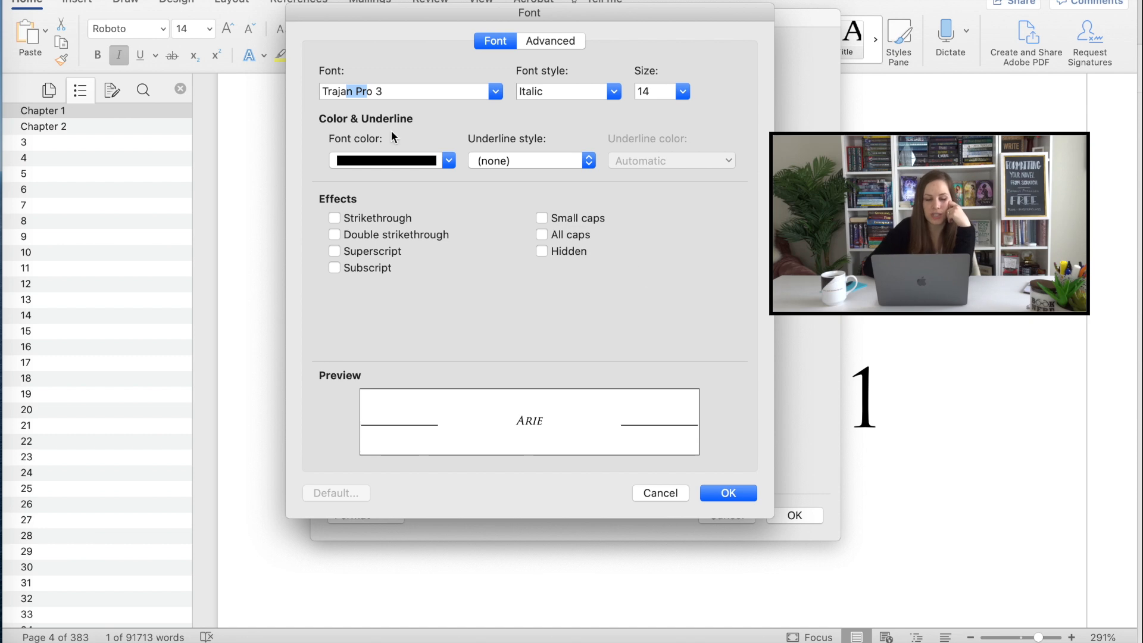
{"action": "left_click", "coordinate": [495, 91]}
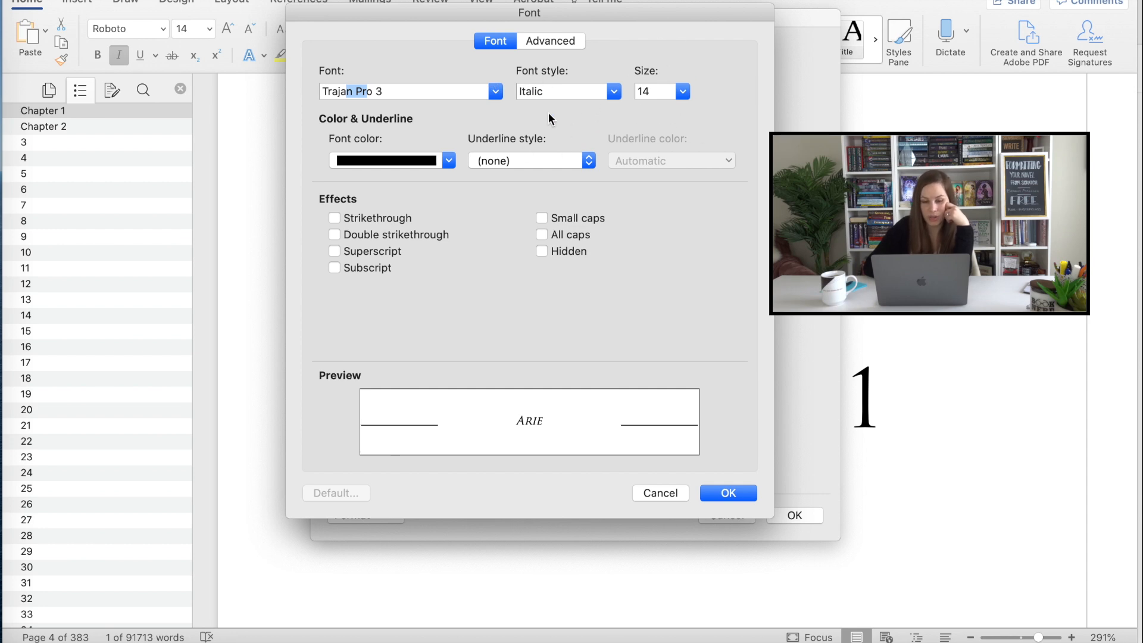
{"action": "left_click", "coordinate": [495, 91]}
{"action": "left_click", "coordinate": [466, 91]}
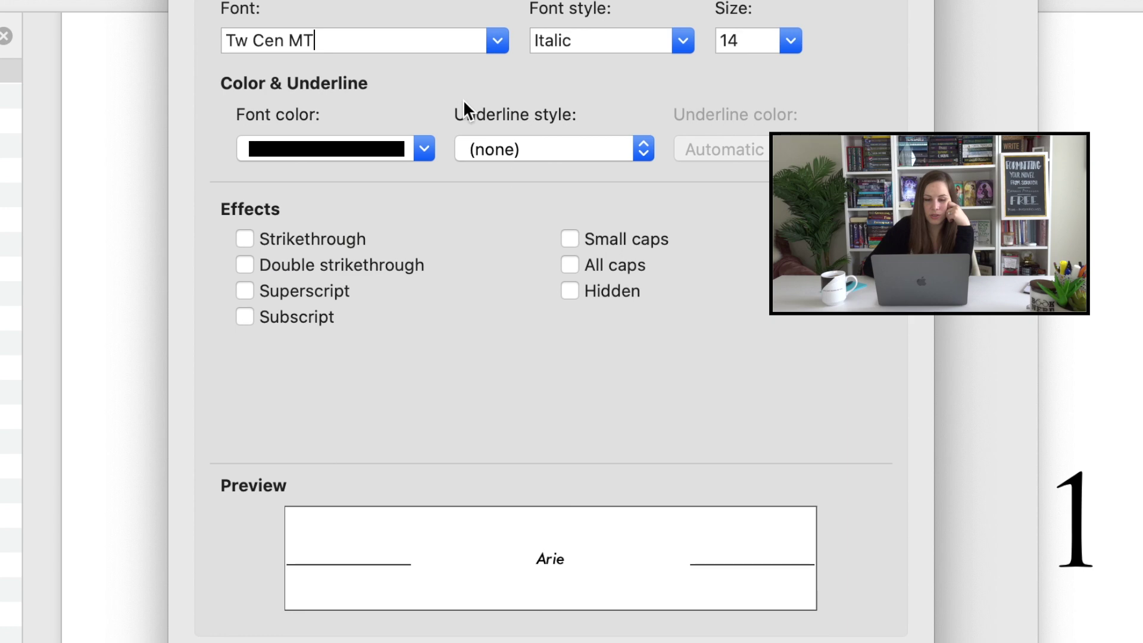
{"action": "left_click", "coordinate": [499, 39]}
{"action": "left_click", "coordinate": [479, 127]}
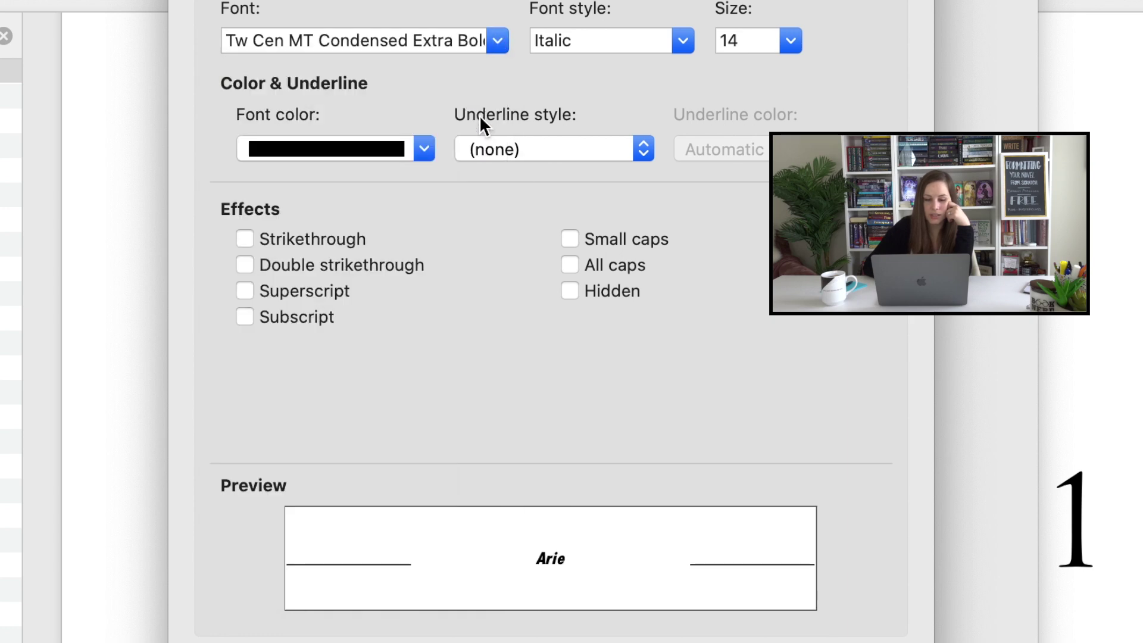
{"action": "left_click", "coordinate": [494, 43]}
{"action": "left_click", "coordinate": [434, 75]}
{"action": "type", "text": "Waseem Light"}
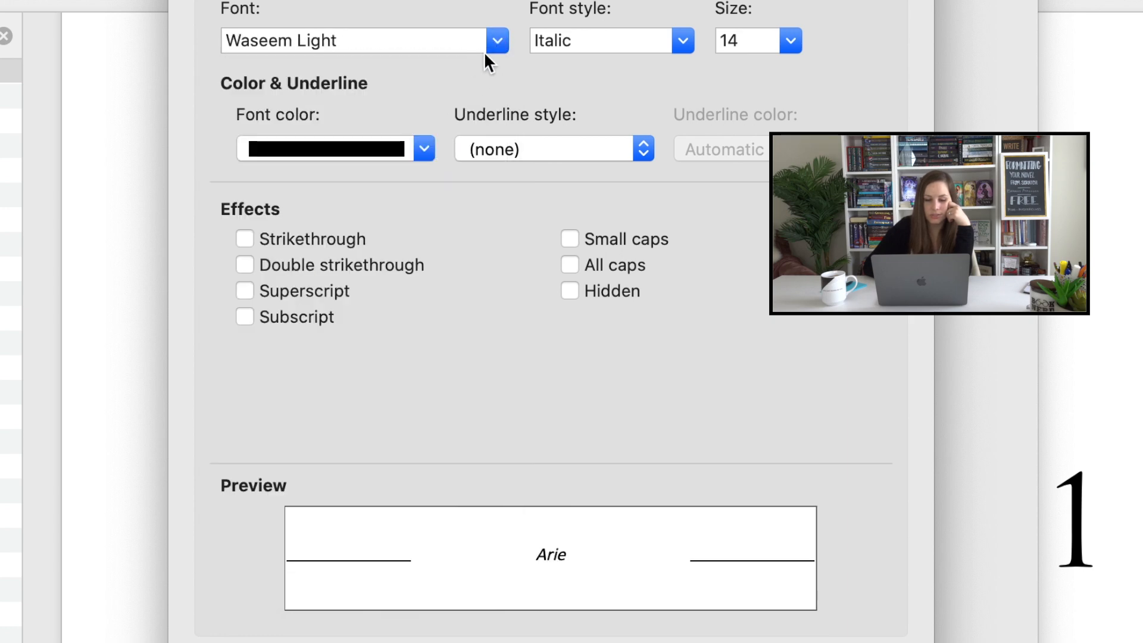
Step: Try Wingdings 2, then settle on Zapfino 14 pt italic for the Quote style and confirm
{"action": "left_click", "coordinate": [495, 41]}
{"action": "left_click", "coordinate": [409, 180]}
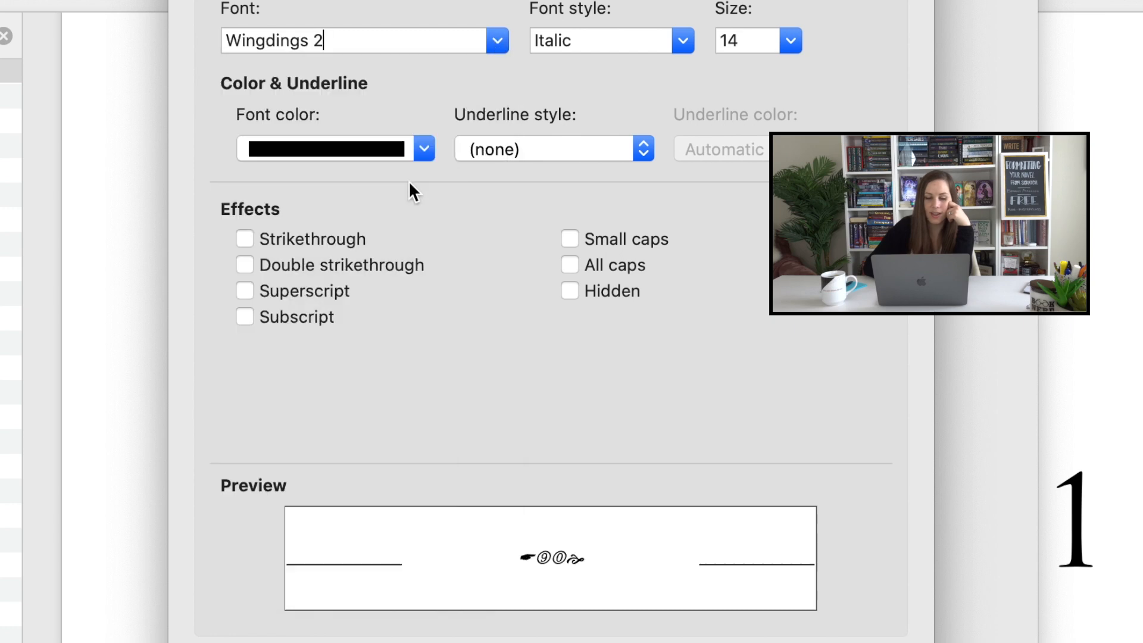
{"action": "left_click", "coordinate": [495, 41]}
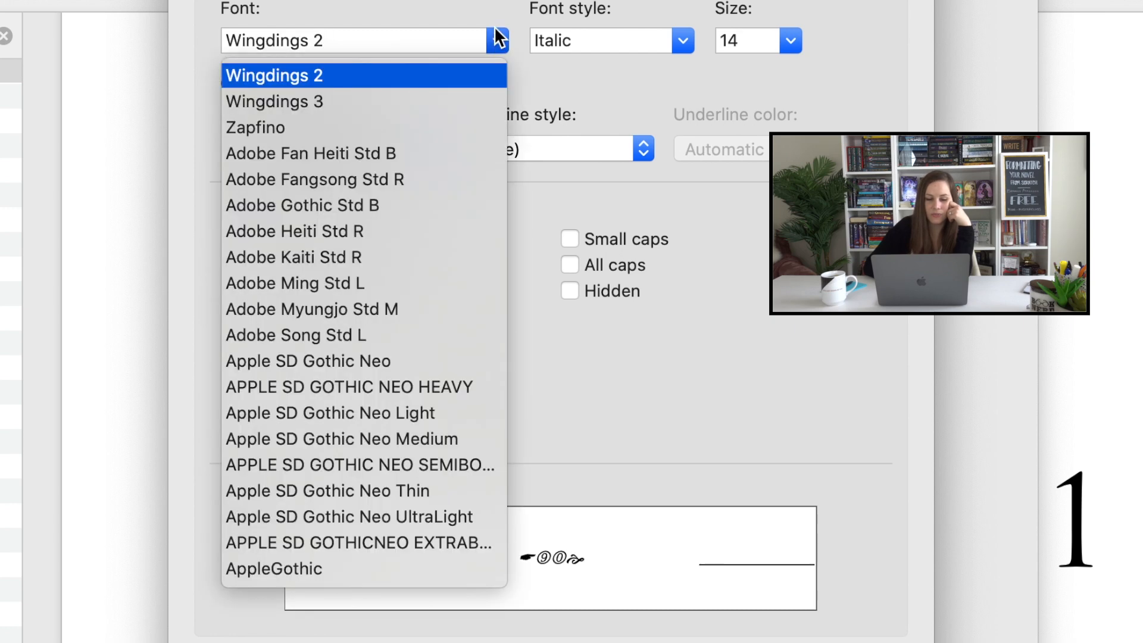
{"action": "left_click", "coordinate": [432, 125]}
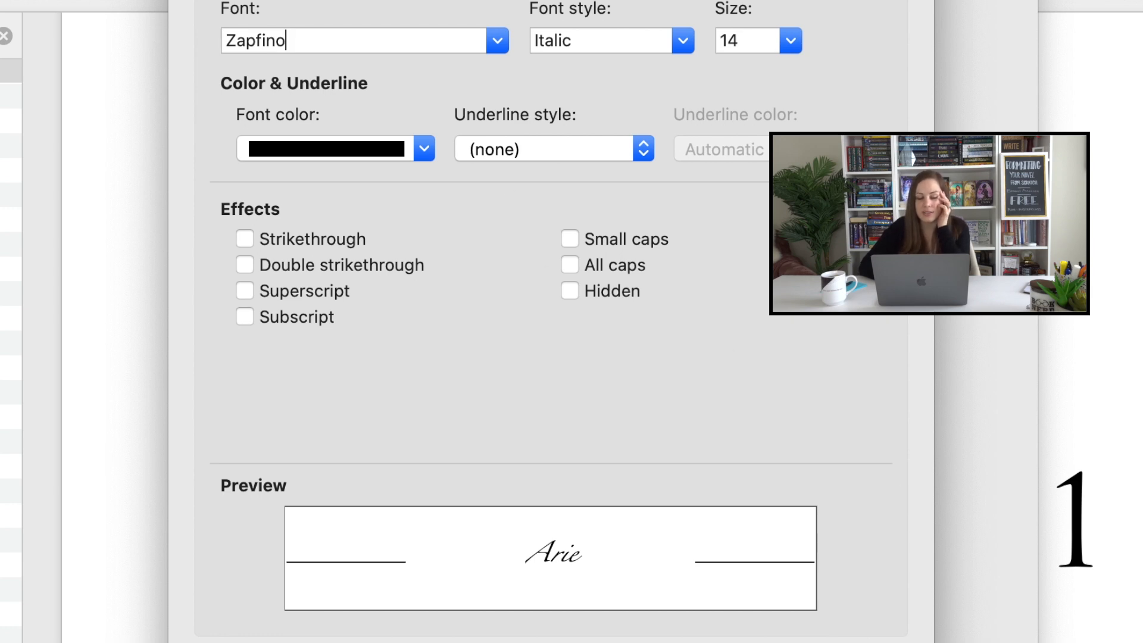
{"action": "key", "text": "Return"}
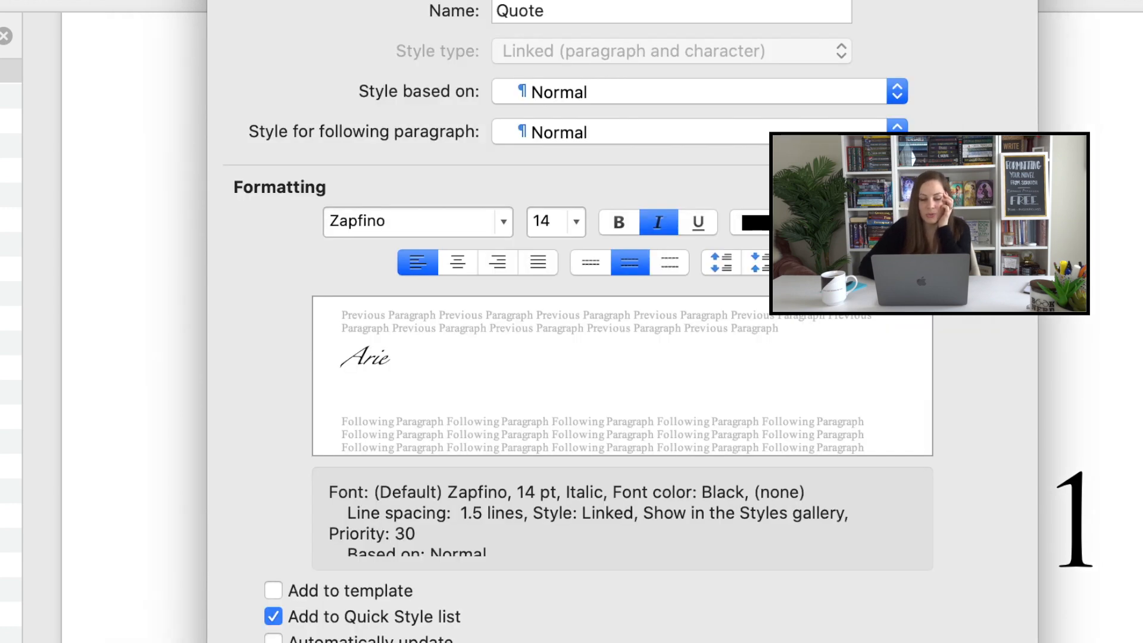
Step: Save the Zapfino change to the Quote style, closing Modify Style
{"action": "key", "text": "Return"}
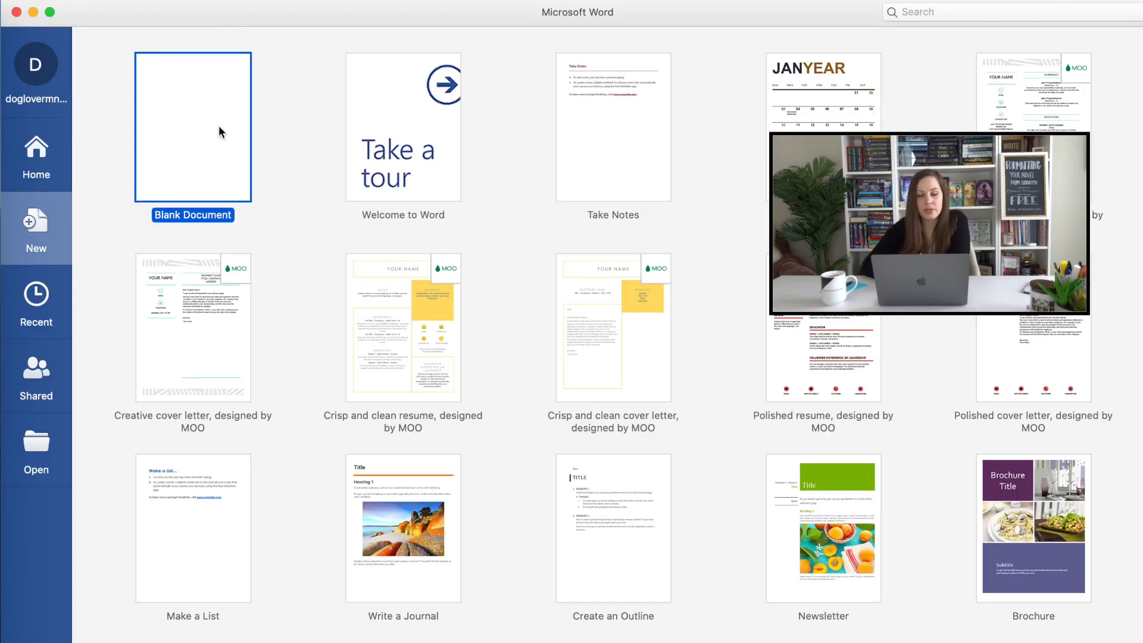
Step: Start a blank document and give its first line the Title style, then begin a new paragraph
{"action": "double_click", "coordinate": [221, 133]}
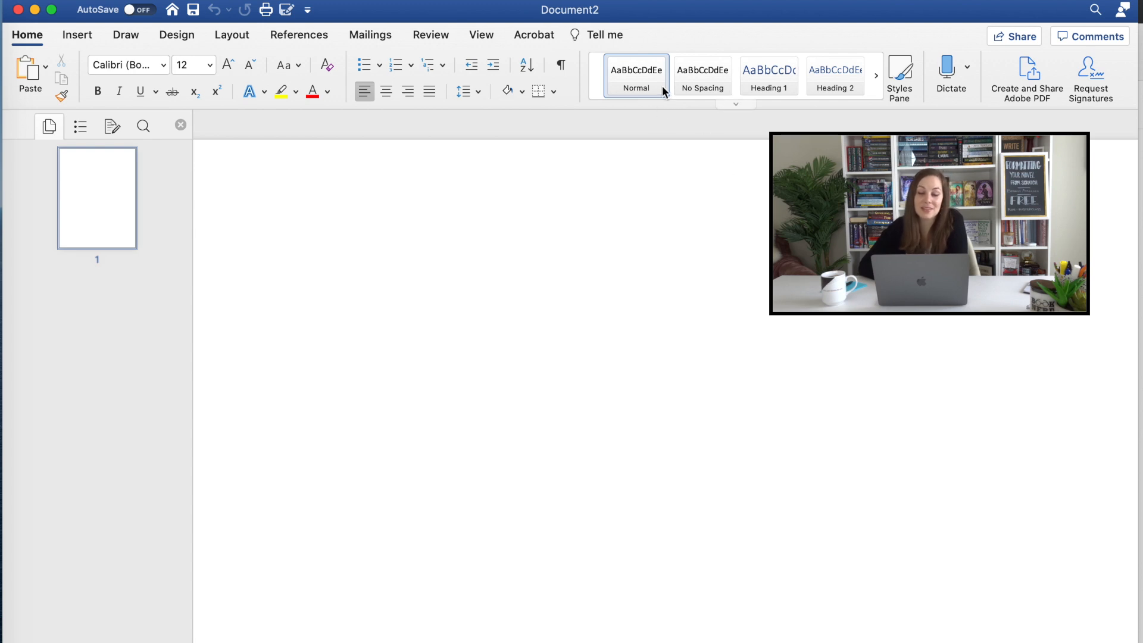
{"action": "left_click", "coordinate": [874, 76]}
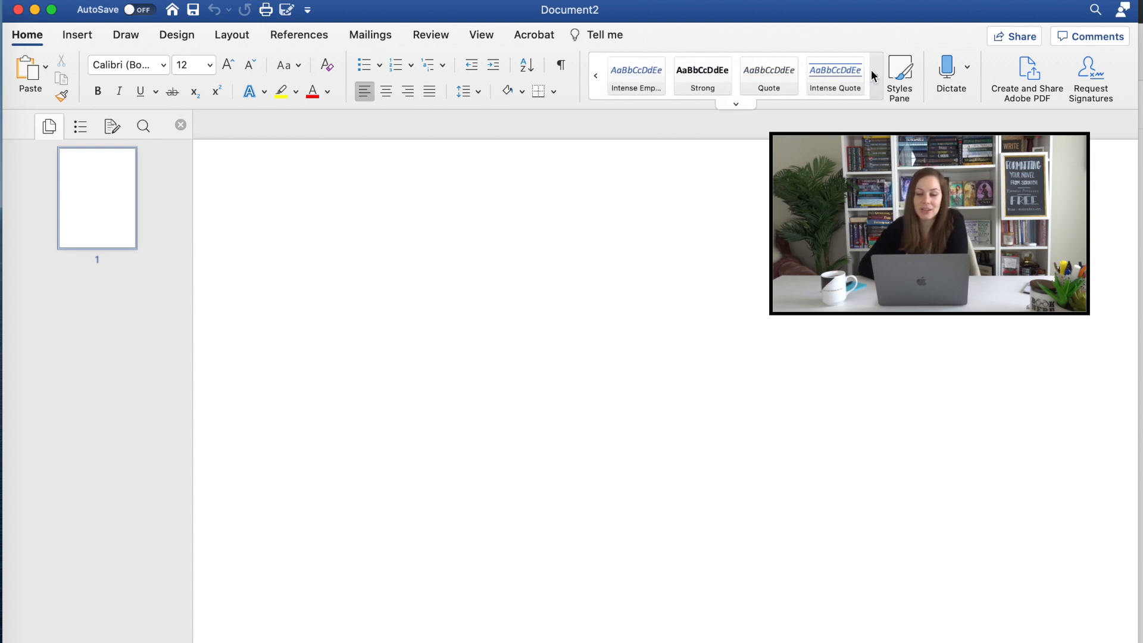
{"action": "left_click", "coordinate": [874, 76]}
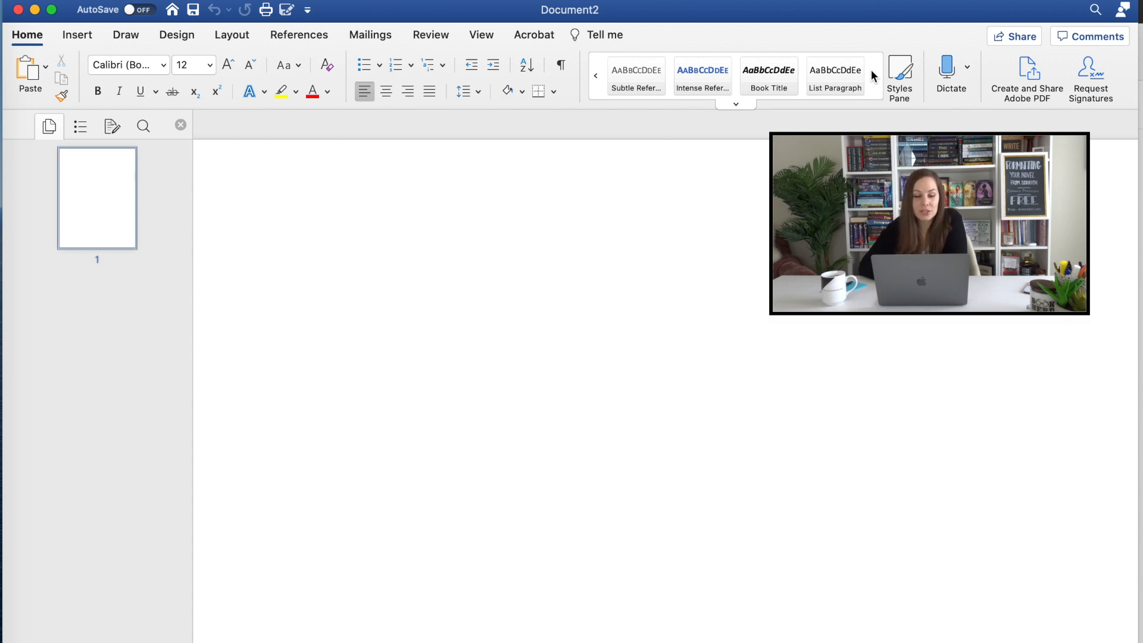
{"action": "left_click", "coordinate": [595, 77]}
{"action": "left_click", "coordinate": [596, 76]}
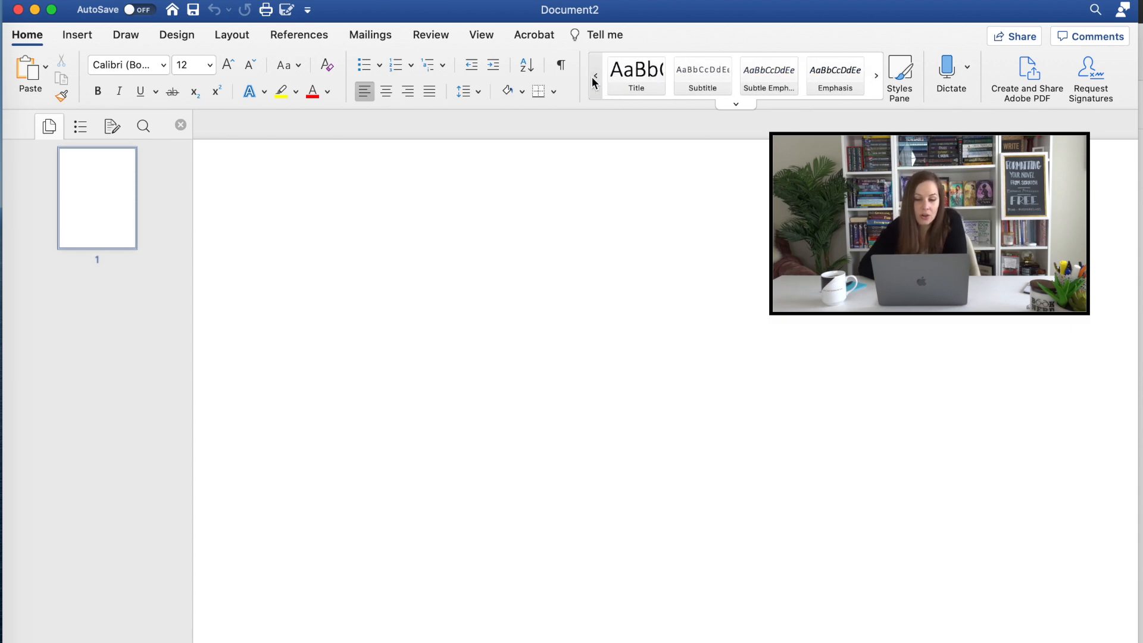
{"action": "left_click", "coordinate": [635, 76]}
{"action": "type", "text": "title"}
{"action": "key", "text": "Return"}
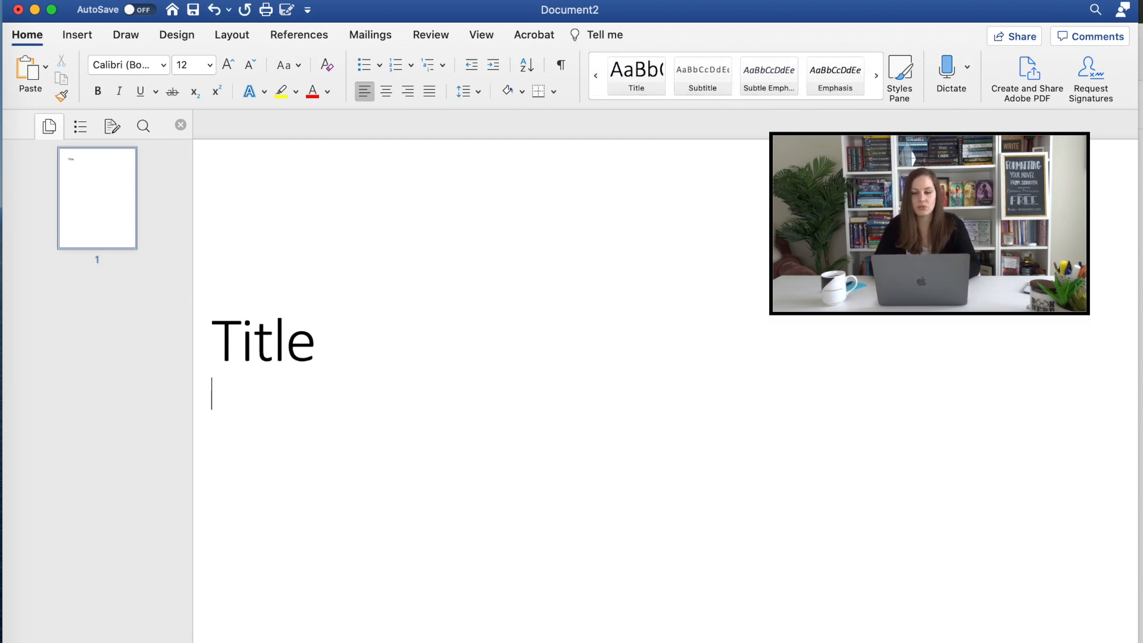
{"action": "type", "text": "Content"}
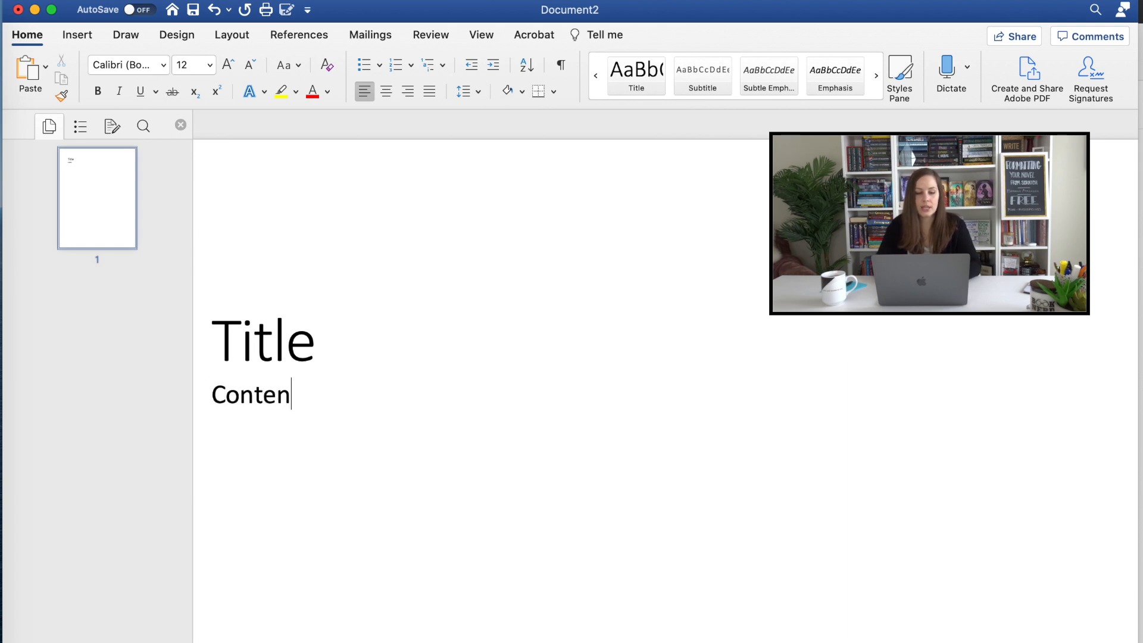
Step: Select the word Content and bring up the Normal style's options in the gallery
{"action": "double_click", "coordinate": [254, 395]}
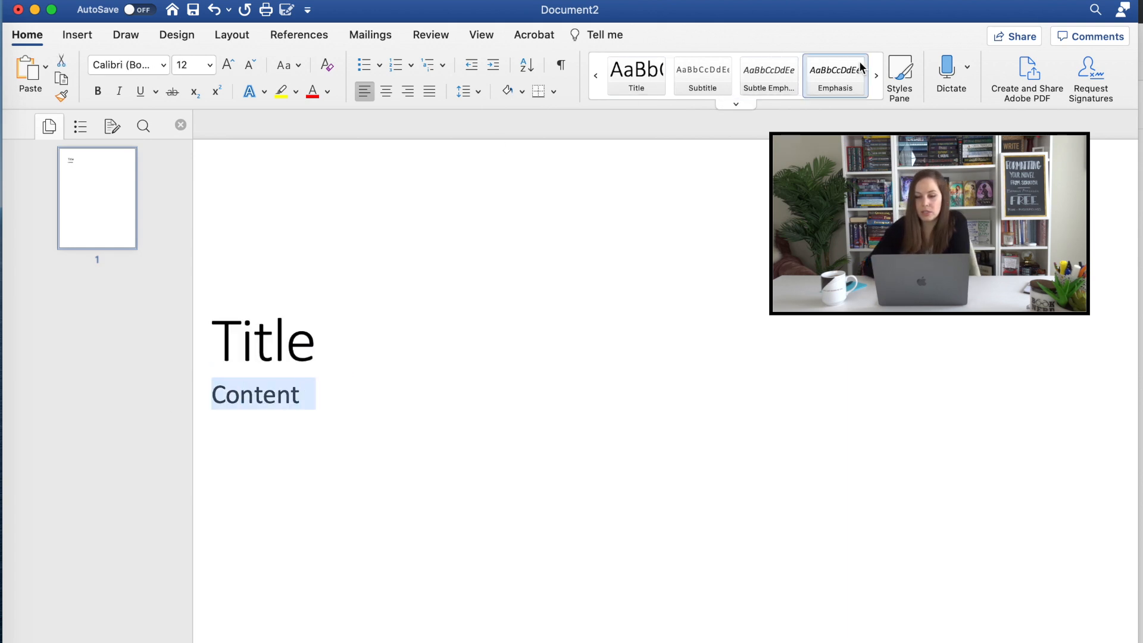
{"action": "left_click", "coordinate": [876, 75]}
{"action": "left_click", "coordinate": [596, 76]}
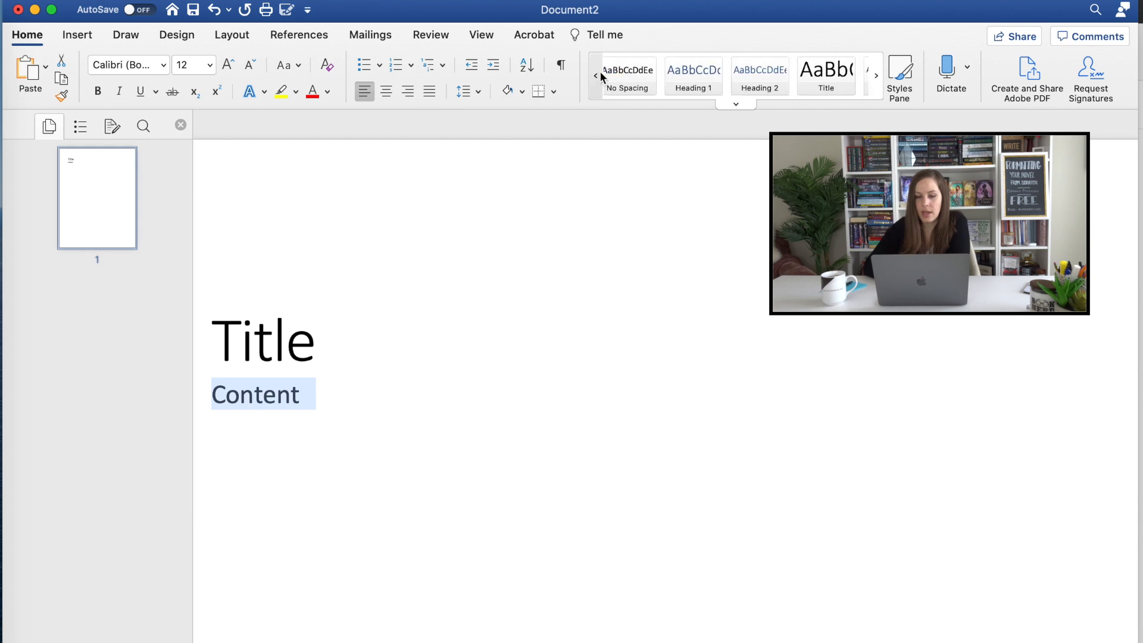
{"action": "right_click", "coordinate": [646, 69]}
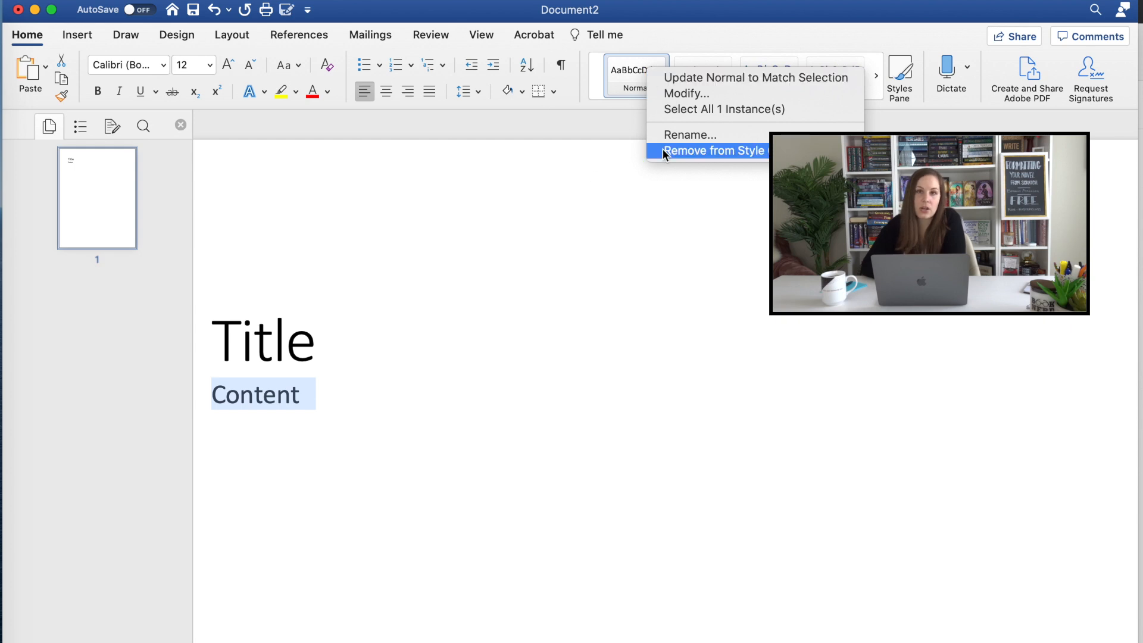
Step: Modify the Normal style to Times New Roman, first at 11 pt
{"action": "left_click", "coordinate": [685, 93]}
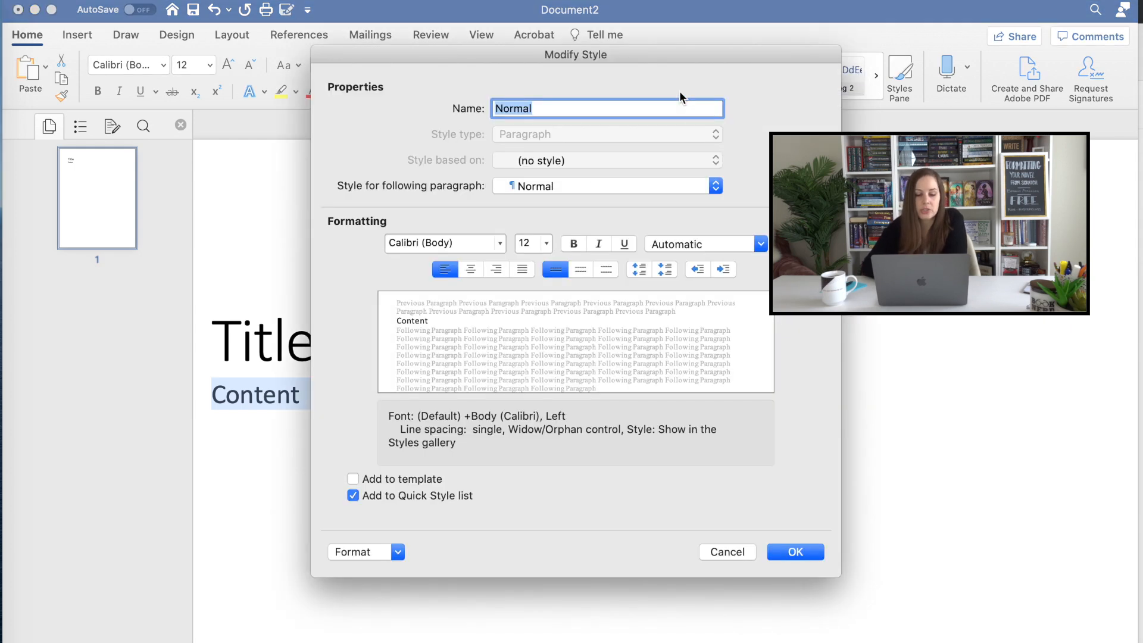
{"action": "left_click", "coordinate": [443, 243]}
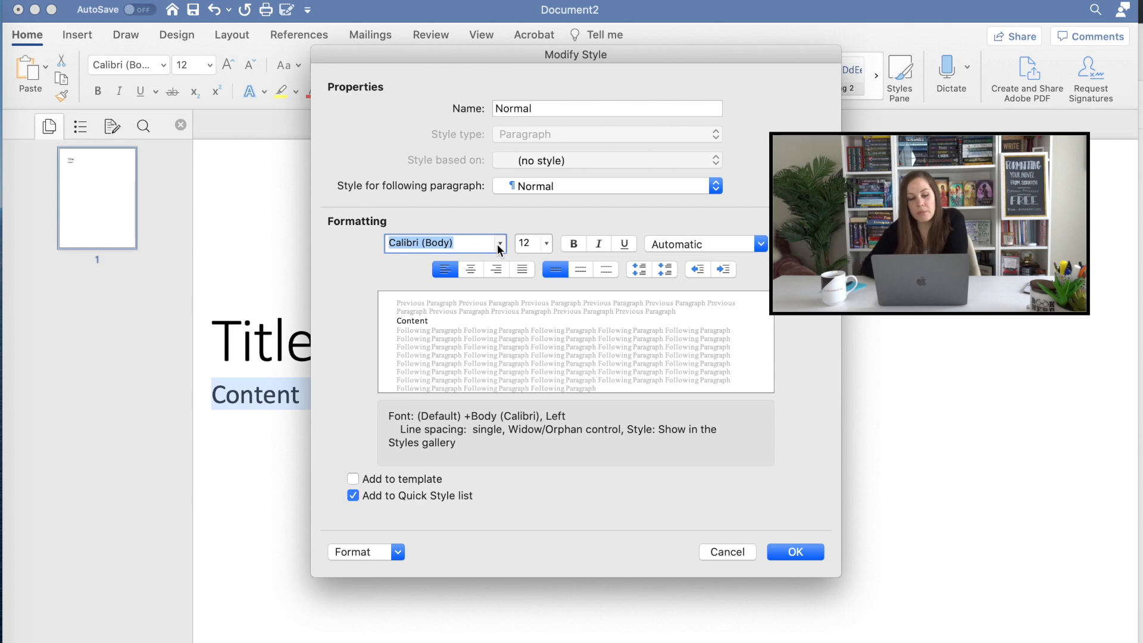
{"action": "left_click", "coordinate": [499, 244]}
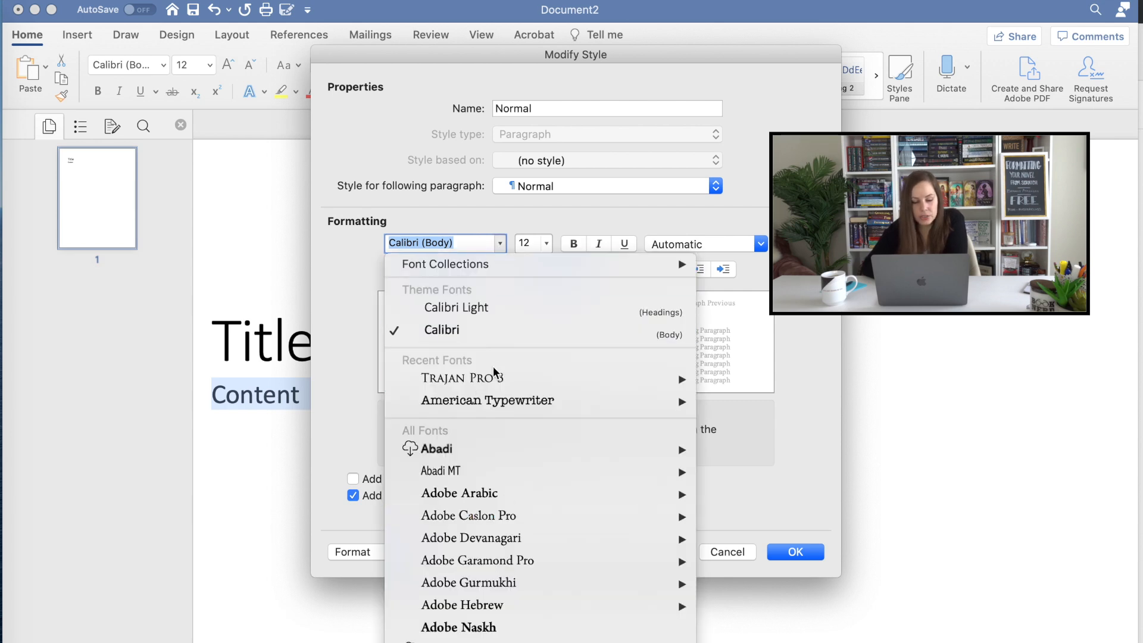
{"action": "scroll", "coordinate": [480, 482], "scroll_direction": "down", "scroll_amount": 5}
{"action": "scroll", "coordinate": [501, 215], "scroll_direction": "down", "scroll_amount": 10}
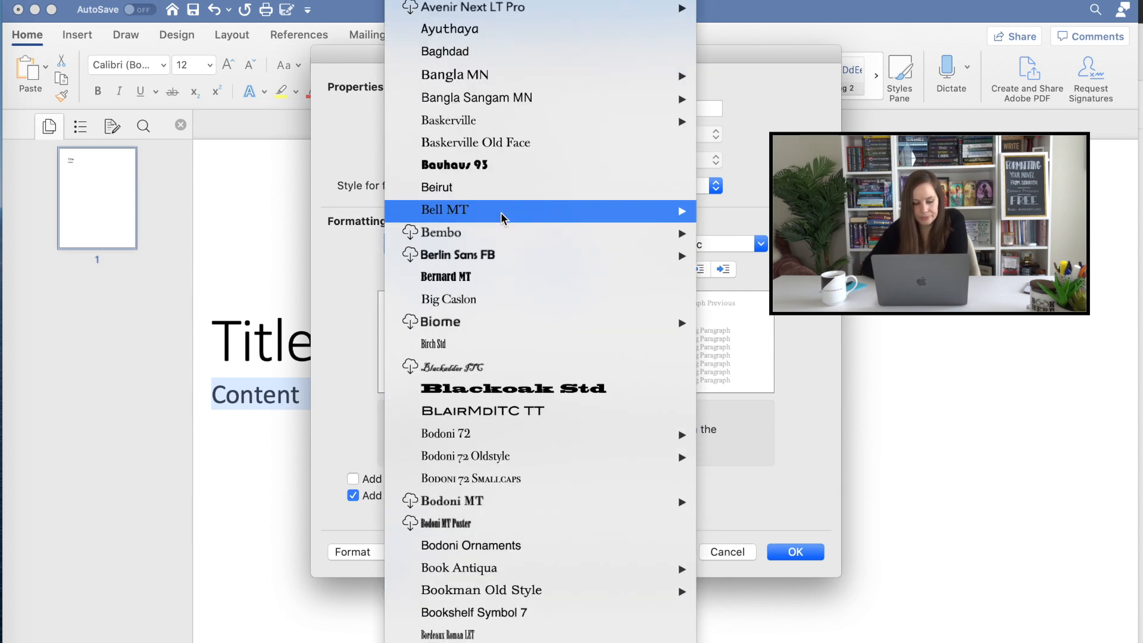
{"action": "scroll", "coordinate": [501, 215], "scroll_direction": "down", "scroll_amount": 10}
{"action": "scroll", "coordinate": [502, 216], "scroll_direction": "down", "scroll_amount": 5}
{"action": "scroll", "coordinate": [502, 215], "scroll_direction": "down", "scroll_amount": 10}
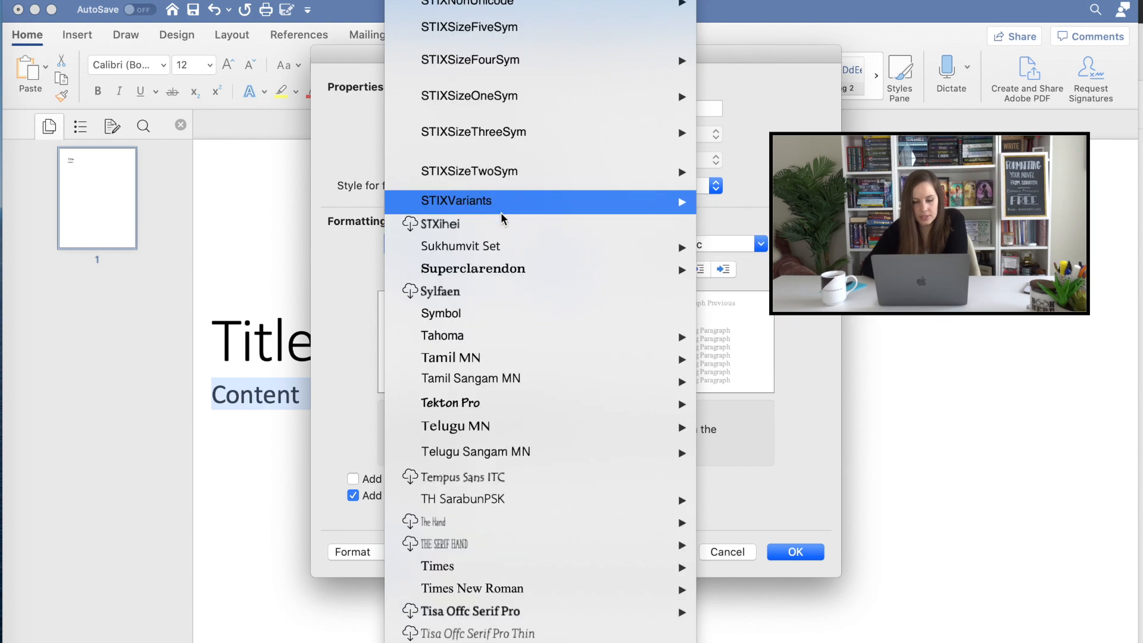
{"action": "scroll", "coordinate": [503, 215], "scroll_direction": "down", "scroll_amount": 10}
{"action": "scroll", "coordinate": [502, 215], "scroll_direction": "down", "scroll_amount": 3}
{"action": "scroll", "coordinate": [502, 215], "scroll_direction": "down", "scroll_amount": 10}
{"action": "scroll", "coordinate": [502, 215], "scroll_direction": "down", "scroll_amount": 10}
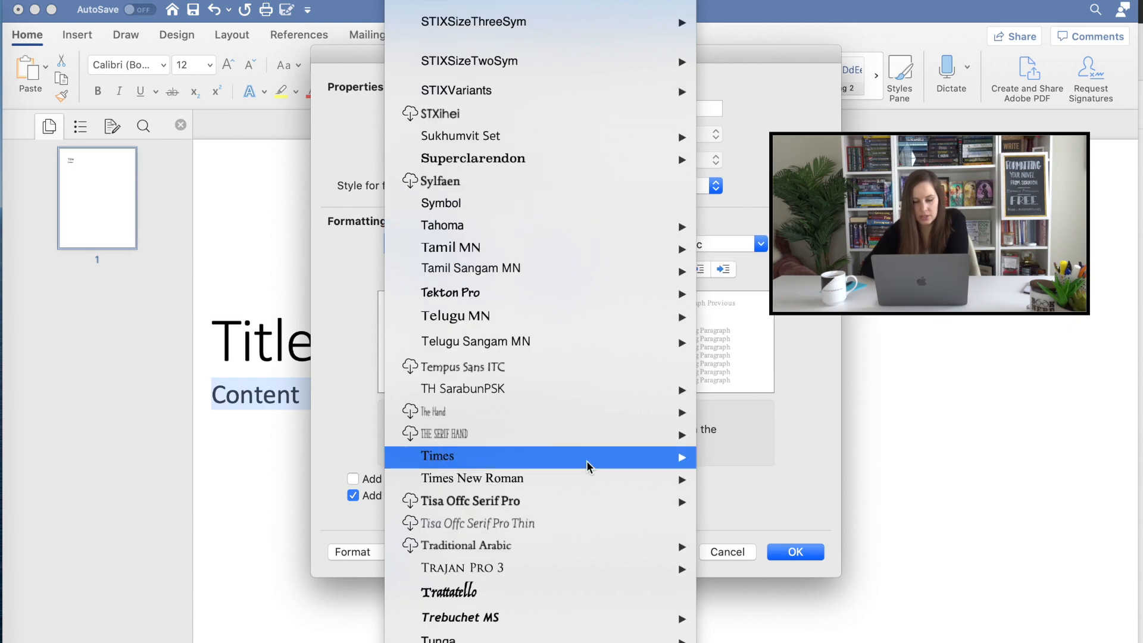
{"action": "left_click", "coordinate": [536, 455]}
{"action": "left_click", "coordinate": [545, 244]}
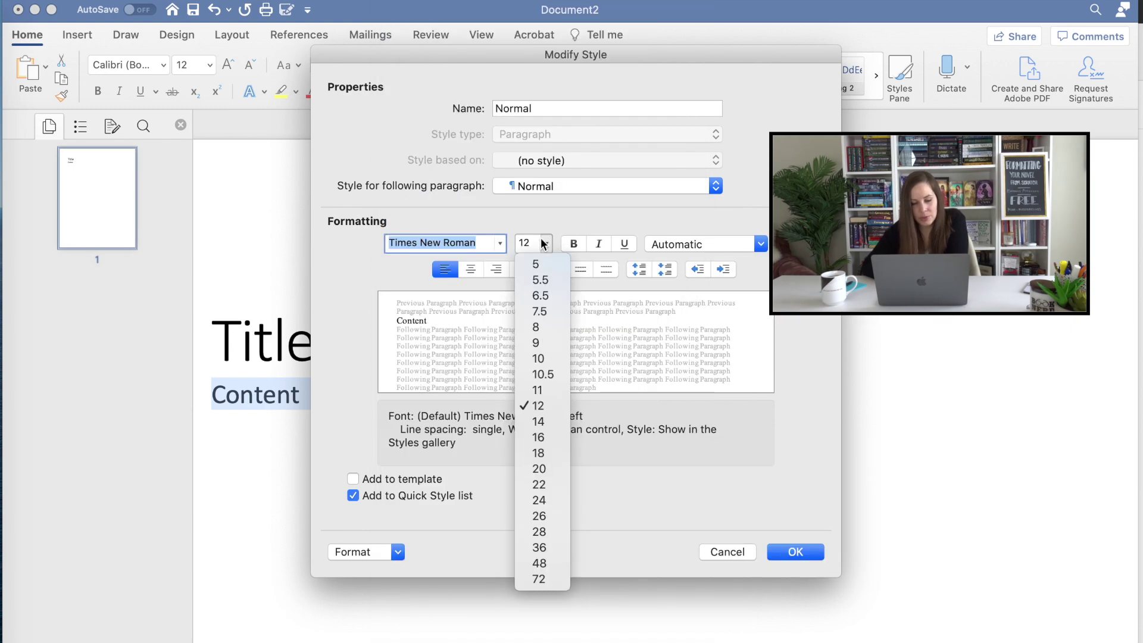
{"action": "left_click", "coordinate": [546, 391]}
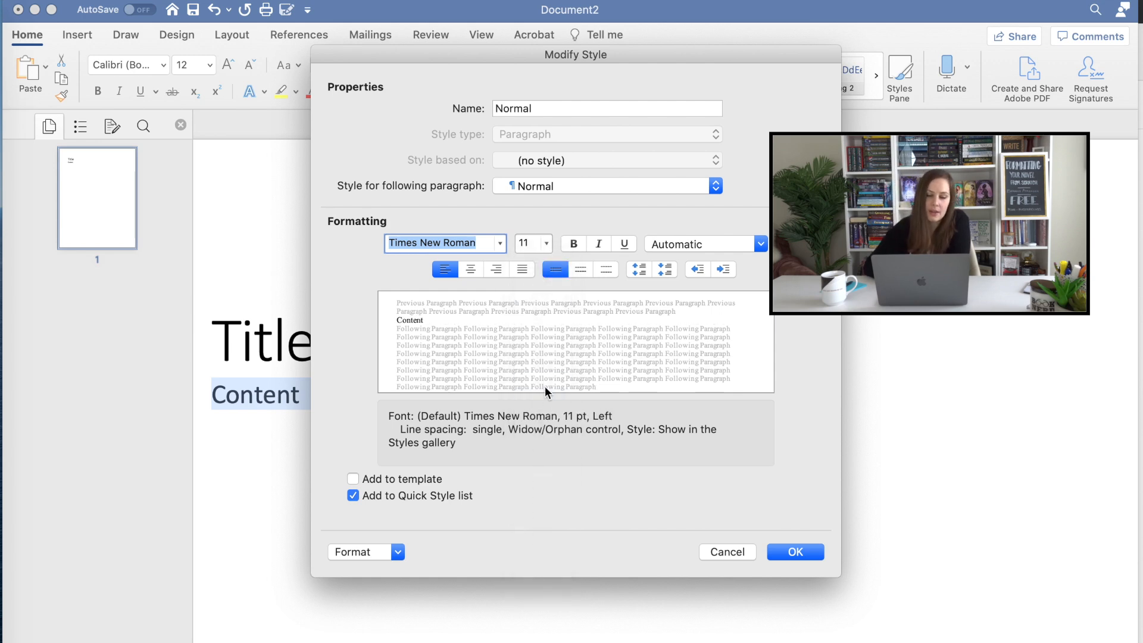
Step: Rename the style to Main Body, set it to 9 pt and save it
{"action": "double_click", "coordinate": [647, 107]}
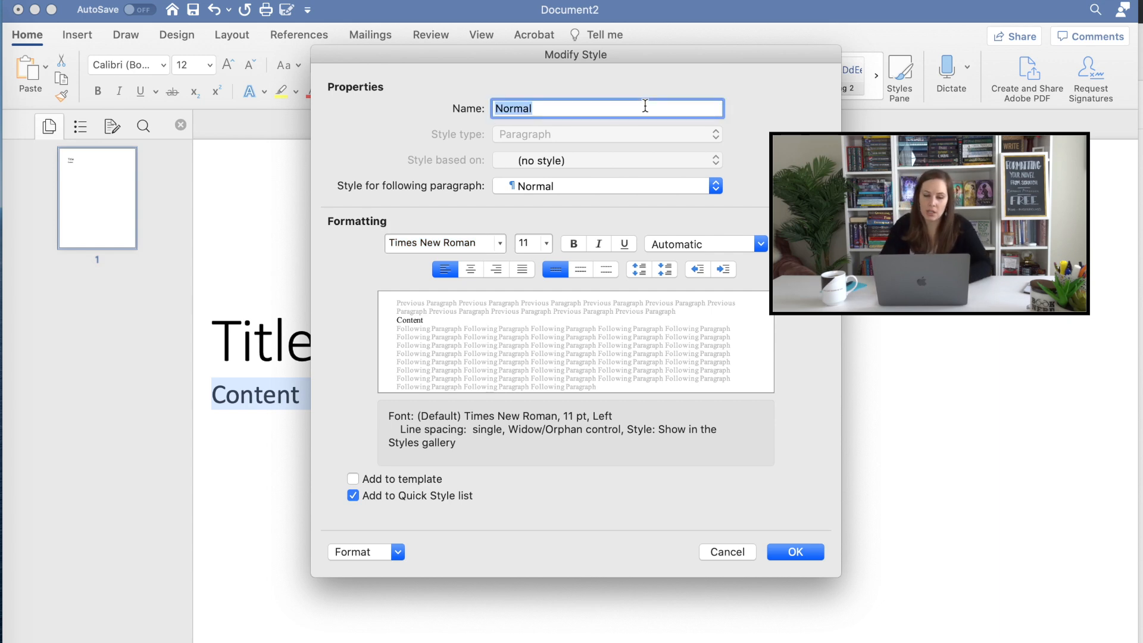
{"action": "type", "text": "Main Body"}
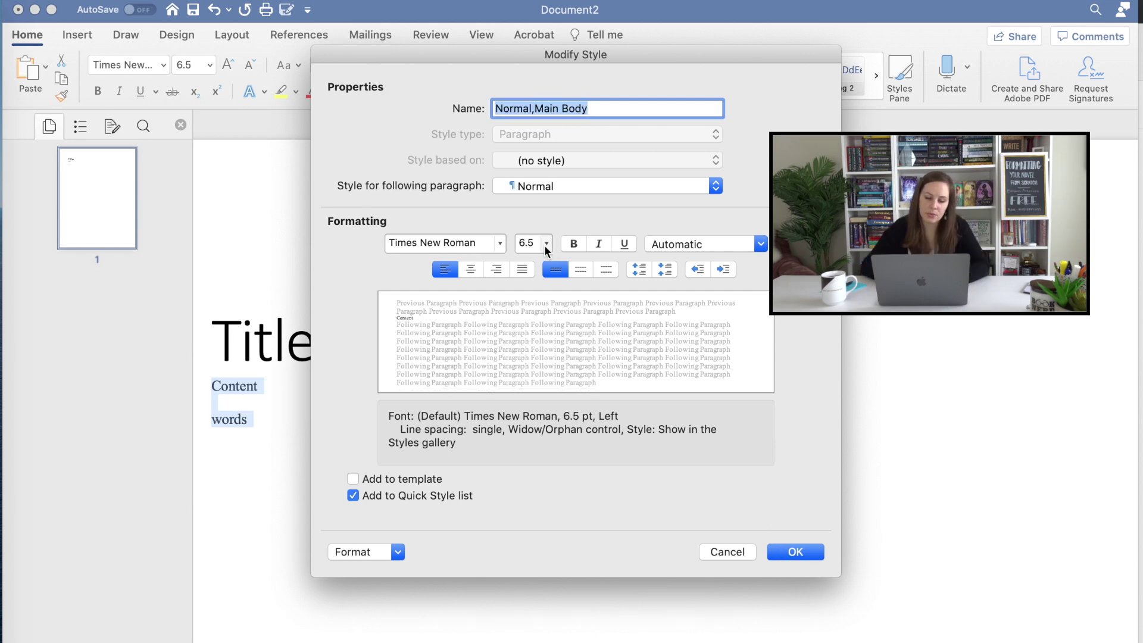
{"action": "left_click", "coordinate": [546, 244]}
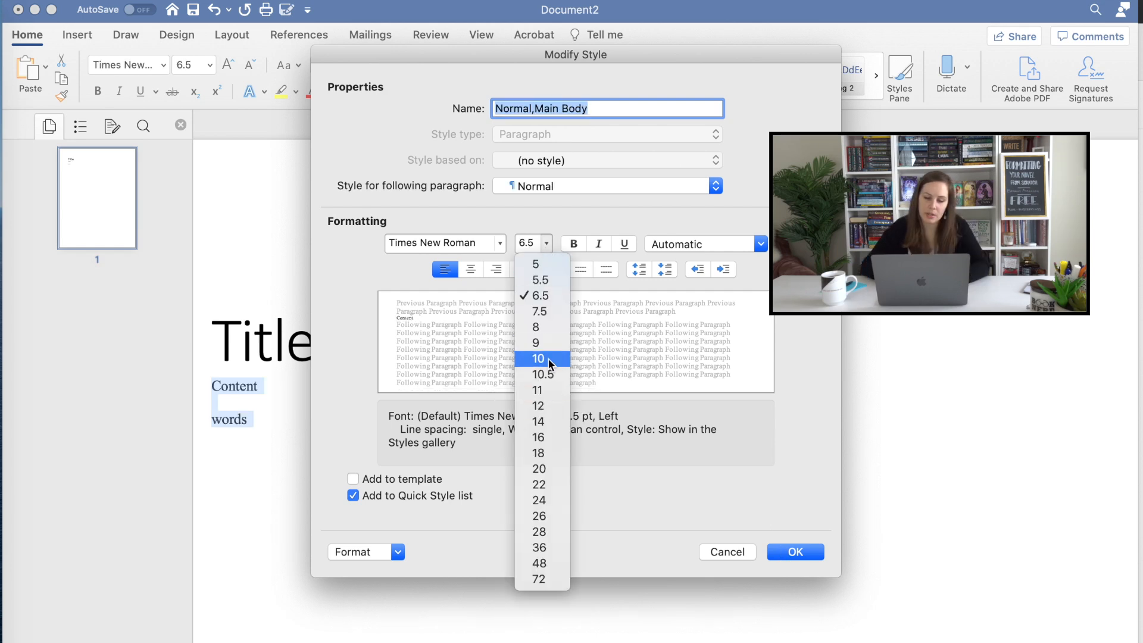
{"action": "left_click", "coordinate": [536, 342]}
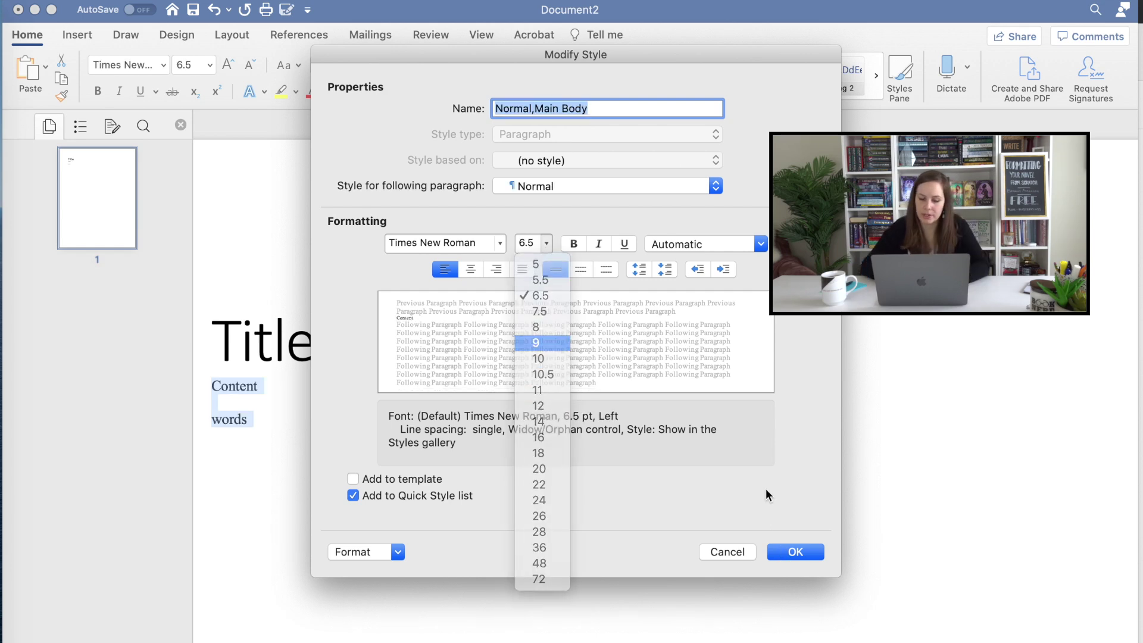
{"action": "left_click", "coordinate": [796, 552]}
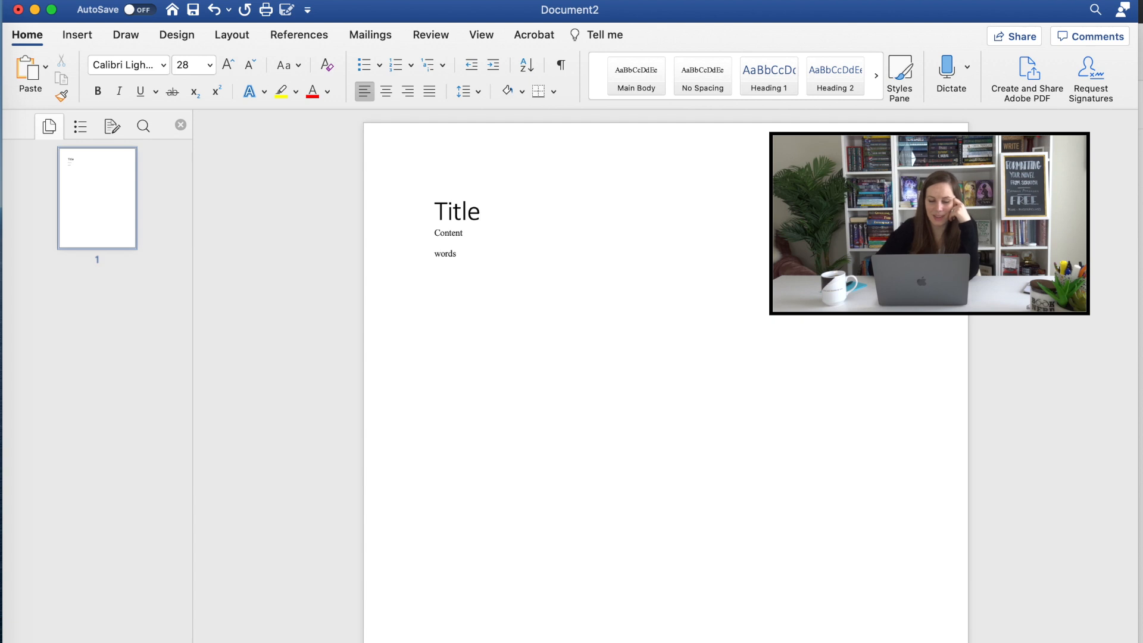
{"action": "scroll", "coordinate": [489, 238], "scroll_direction": "down", "scroll_amount": 2}
{"action": "scroll", "coordinate": [488, 238], "scroll_direction": "up", "scroll_amount": 2}
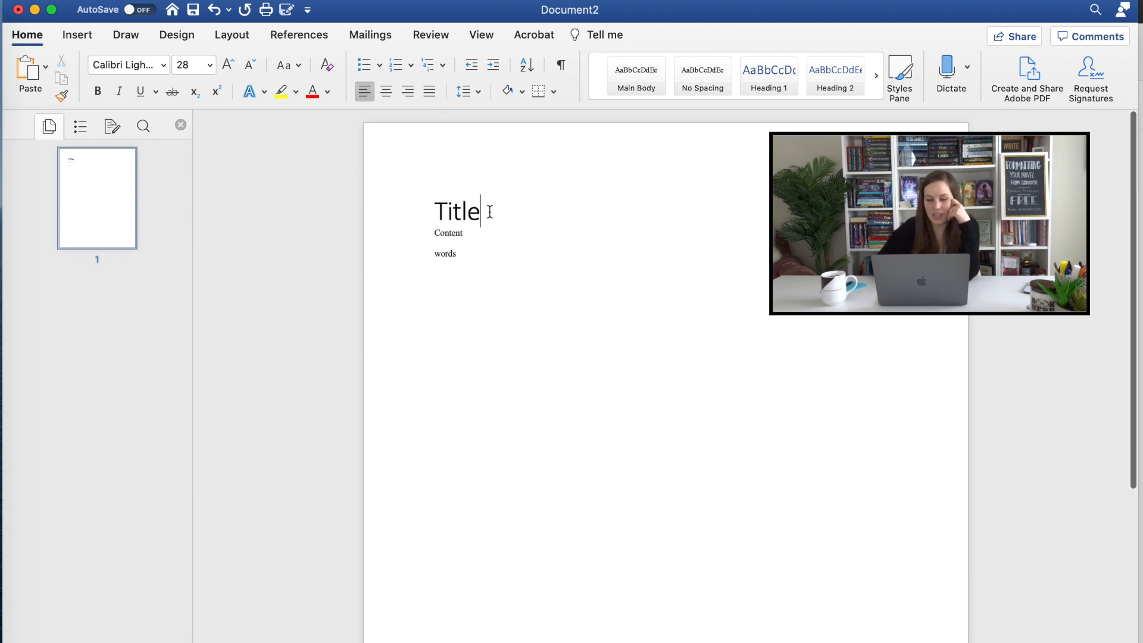
Step: Modify the Title style's size, trying 72 pt then settling on 48 pt
{"action": "left_click_drag", "start_coordinate": [489, 212], "coordinate": [381, 217]}
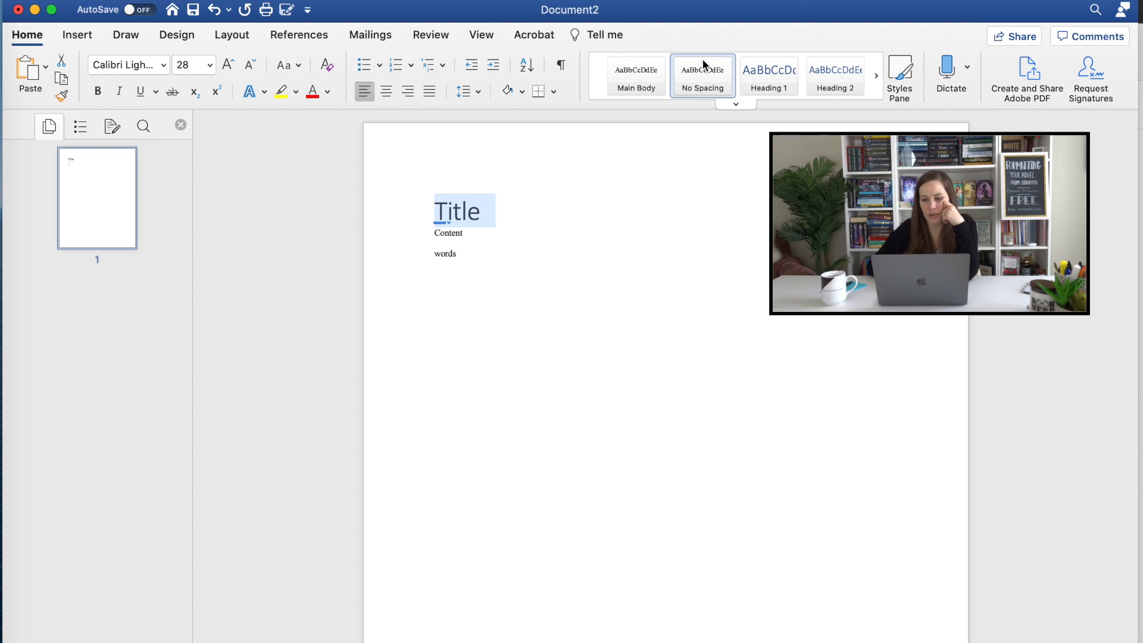
{"action": "left_click", "coordinate": [876, 74]}
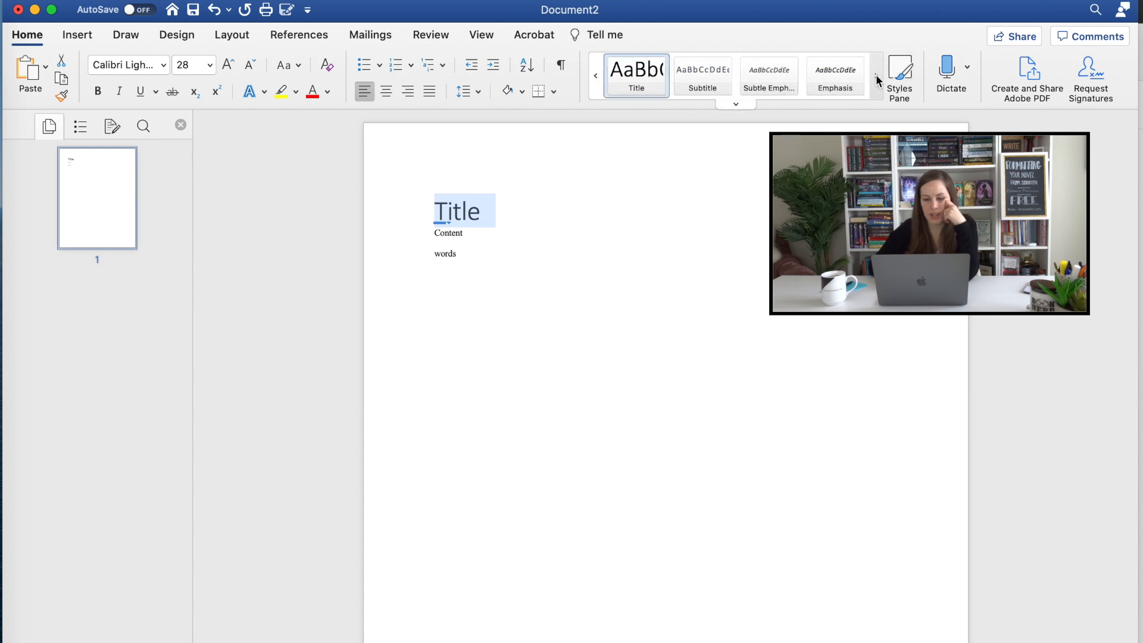
{"action": "right_click", "coordinate": [636, 77]}
{"action": "left_click", "coordinate": [643, 106]}
{"action": "left_click", "coordinate": [546, 244]}
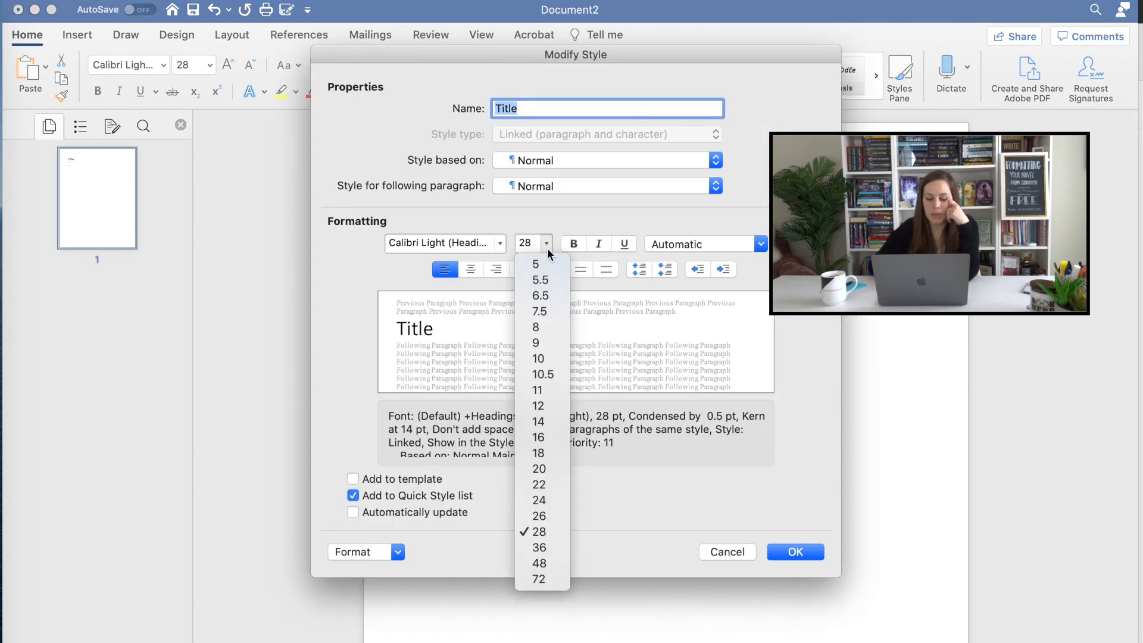
{"action": "left_click", "coordinate": [538, 579]}
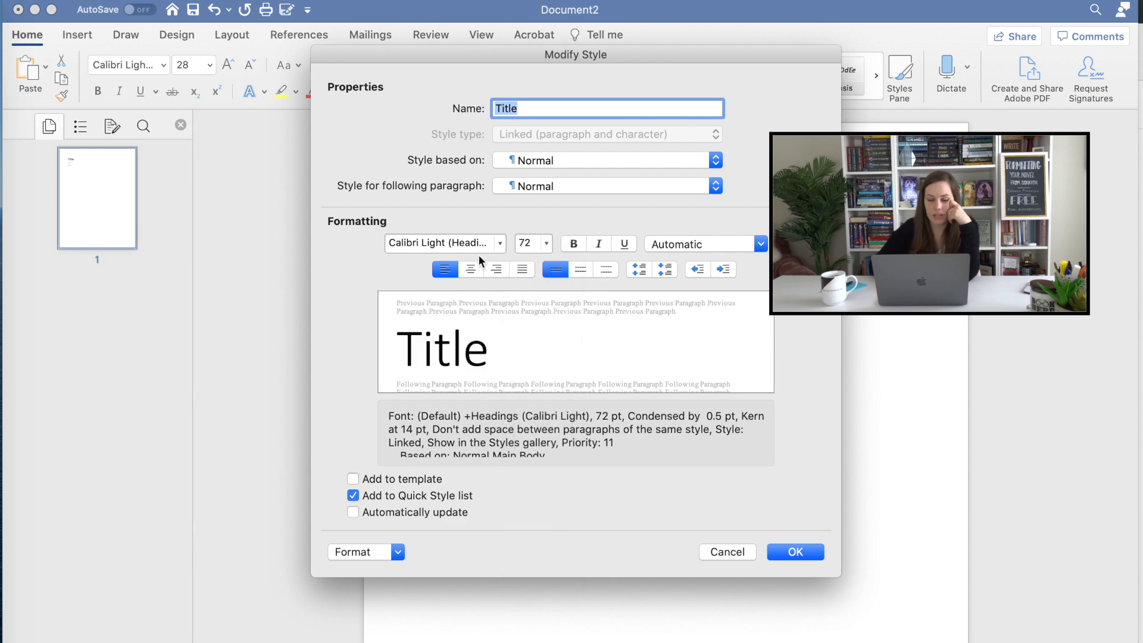
{"action": "left_click", "coordinate": [545, 246]}
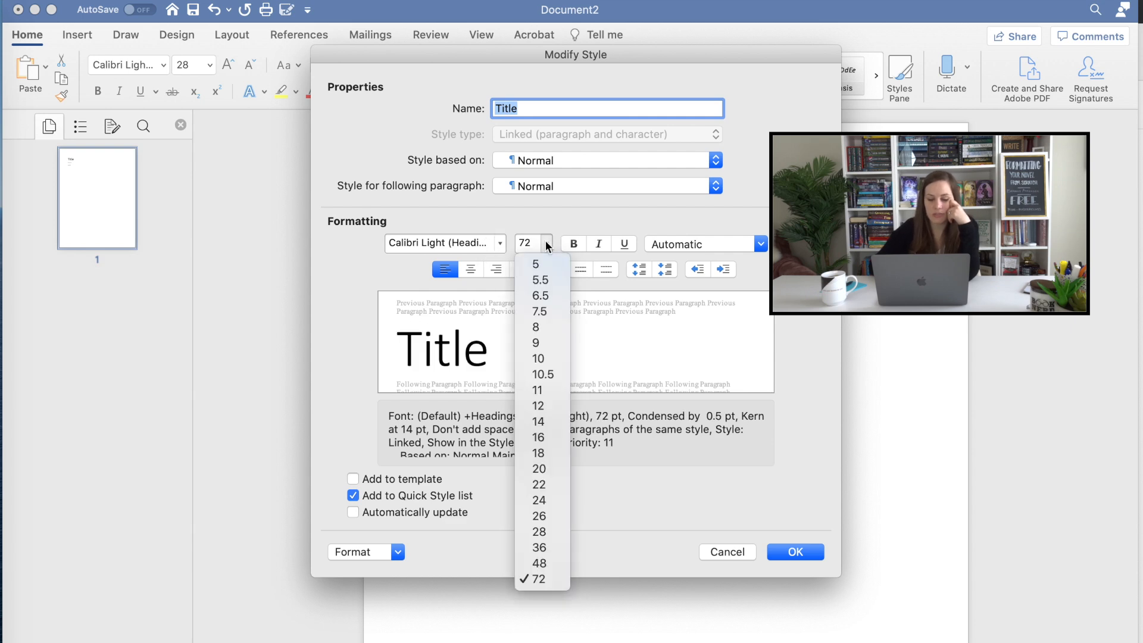
{"action": "left_click", "coordinate": [541, 564]}
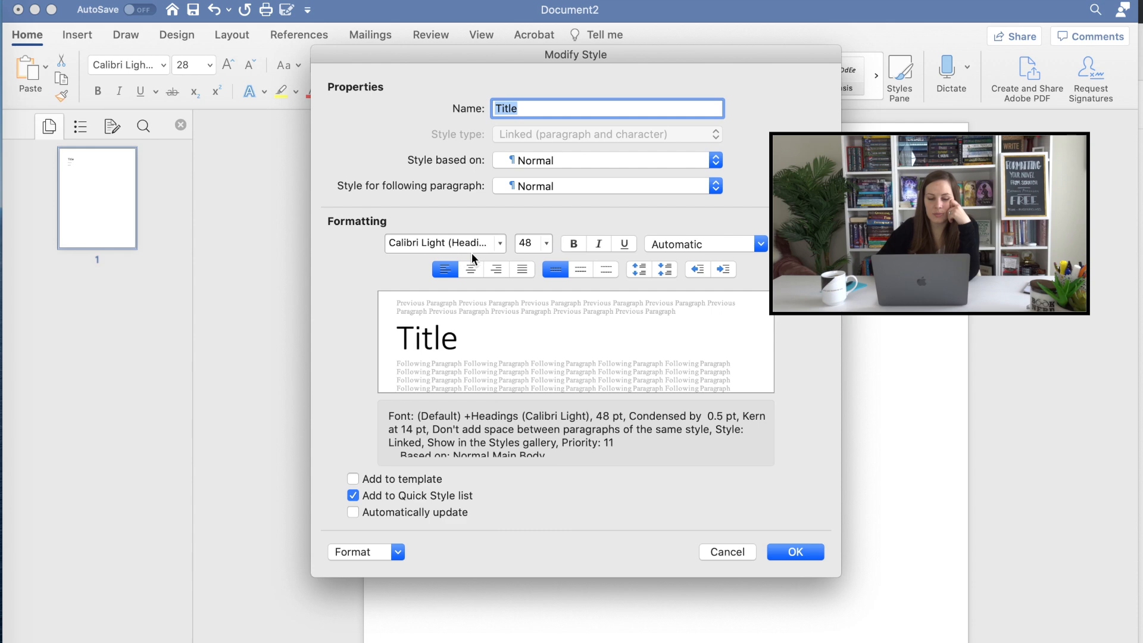
Step: Set the Title style to Trajan Pro 3, centred, and confirm the changes
{"action": "left_click", "coordinate": [500, 243]}
{"action": "left_click", "coordinate": [476, 401]}
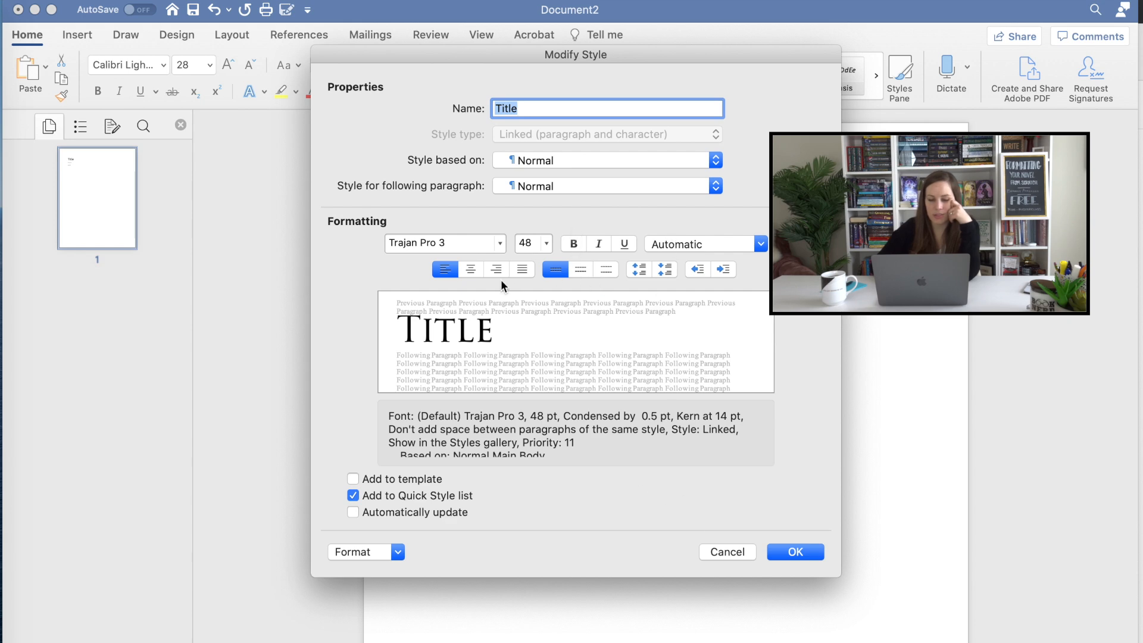
{"action": "left_click", "coordinate": [468, 271]}
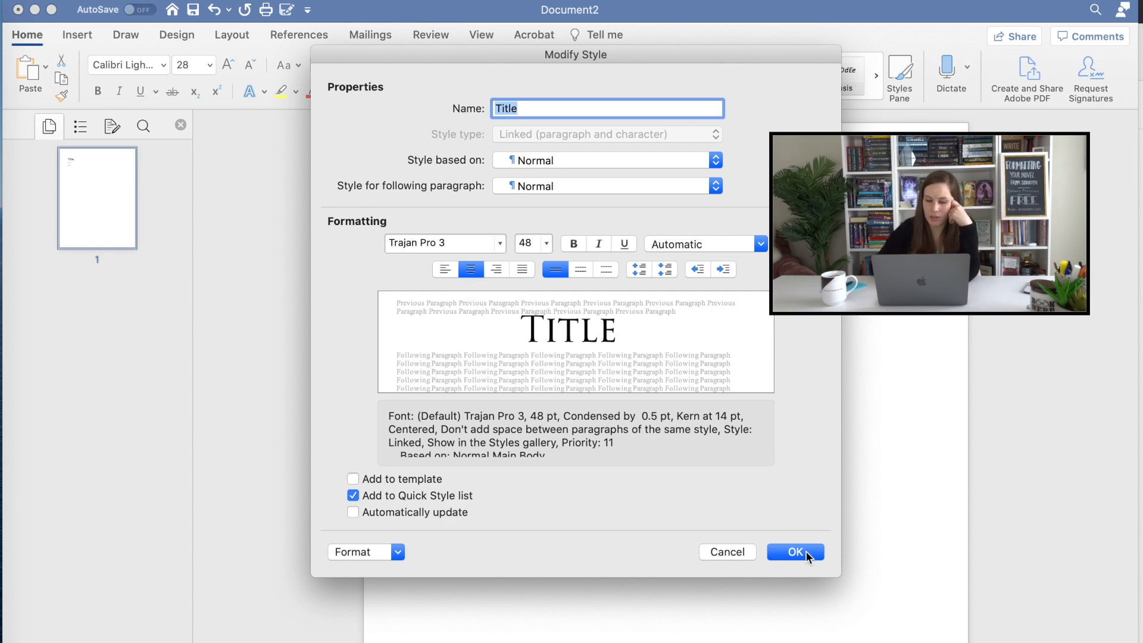
{"action": "left_click", "coordinate": [796, 552]}
Step: Select the word TITLE so it can be replaced with Chapter 1
{"action": "left_click", "coordinate": [696, 231]}
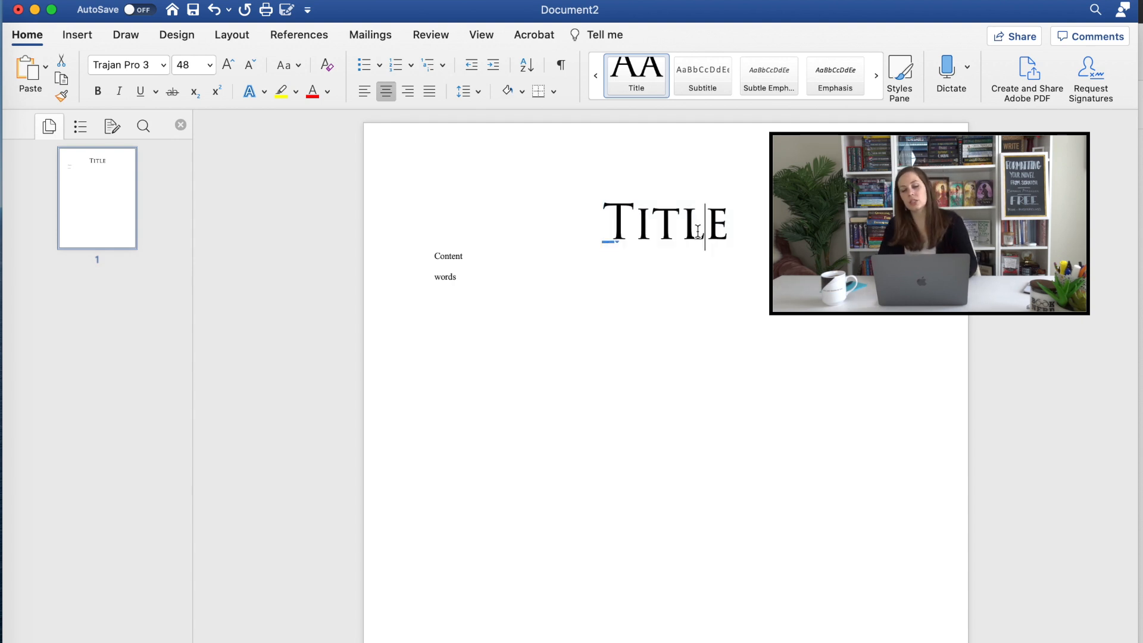
{"action": "double_click", "coordinate": [696, 231]}
{"action": "type", "text": "Chapter 1"}
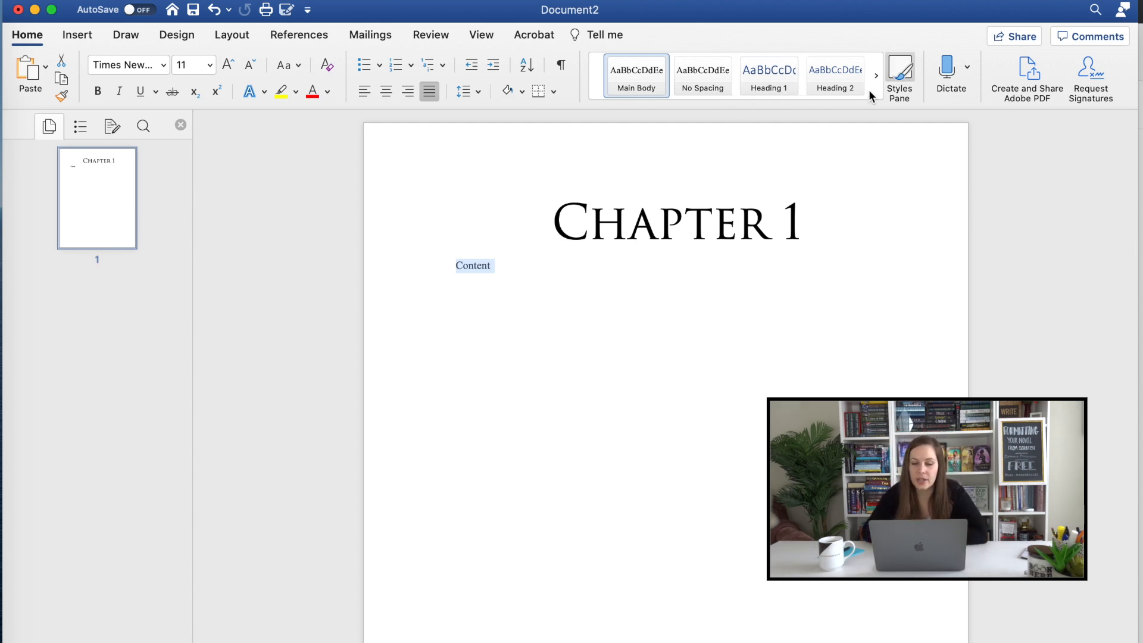
Step: Dismiss the Heading 1 options and start a new style from the Styles Pane
{"action": "mouse_move", "coordinate": [835, 76]}
{"action": "right_click", "coordinate": [757, 78]}
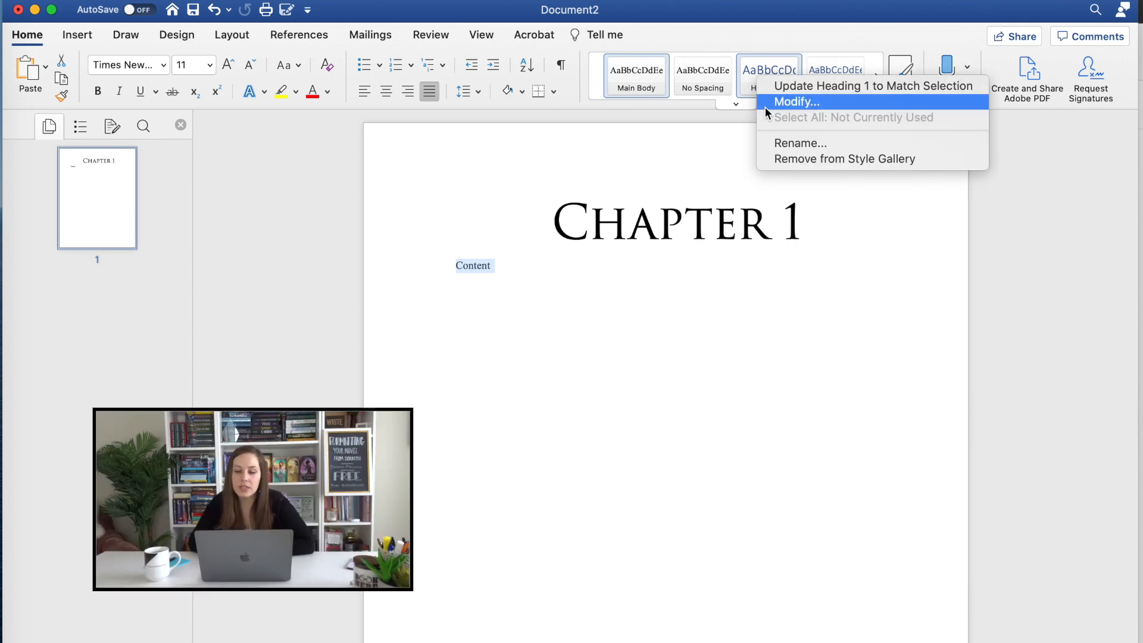
{"action": "left_click", "coordinate": [835, 36]}
{"action": "left_click", "coordinate": [898, 76]}
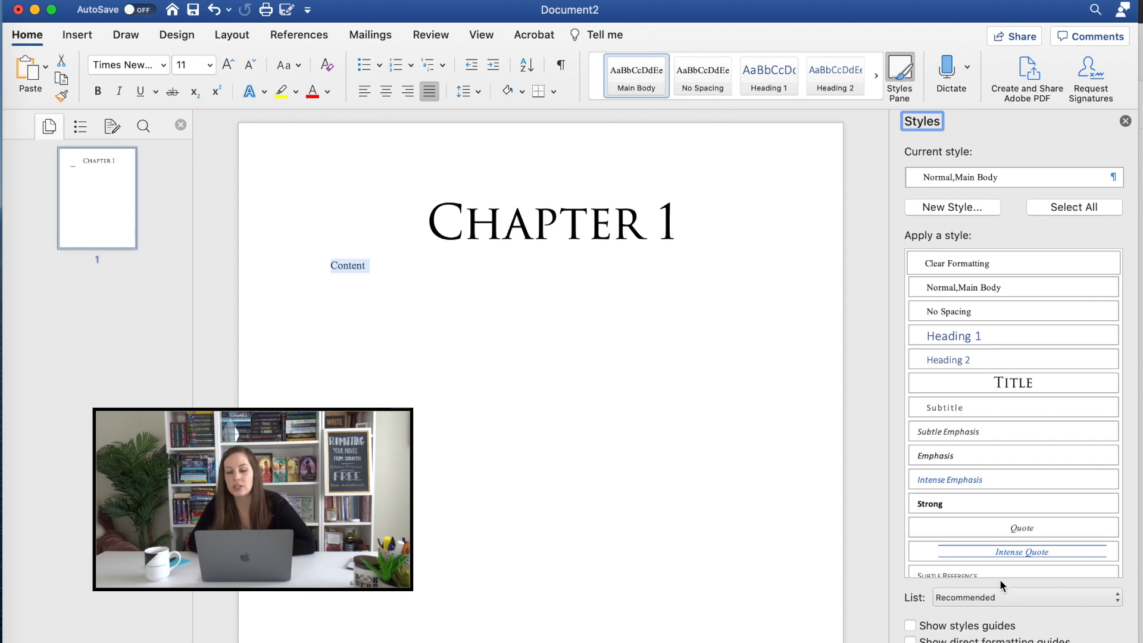
{"action": "left_click", "coordinate": [986, 210]}
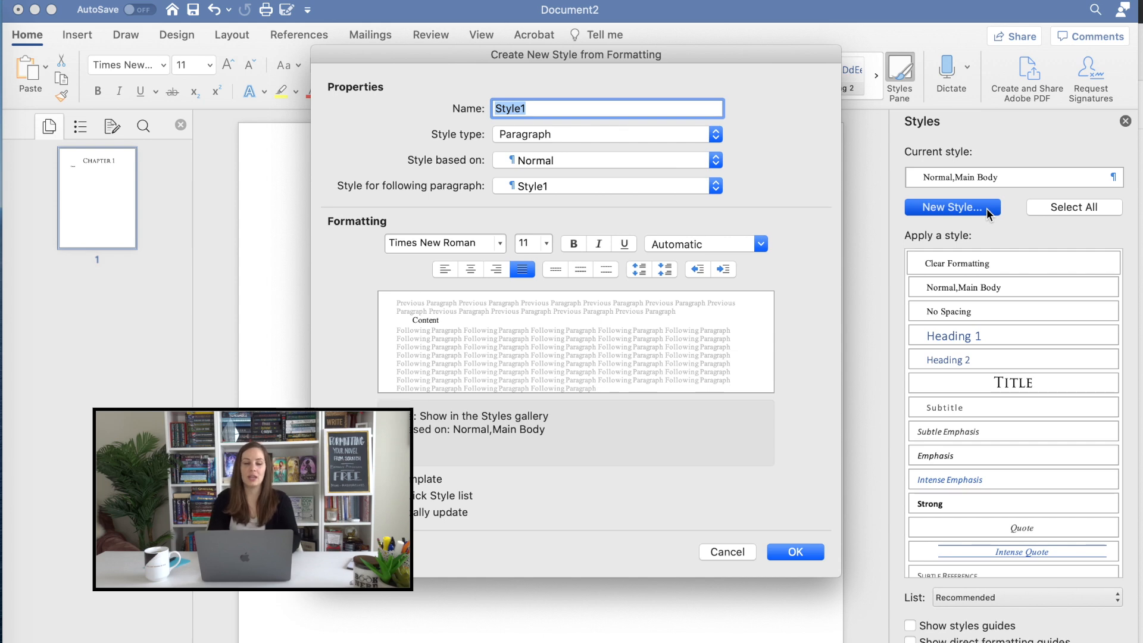
{"action": "type", "text": "Bethany's Style"}
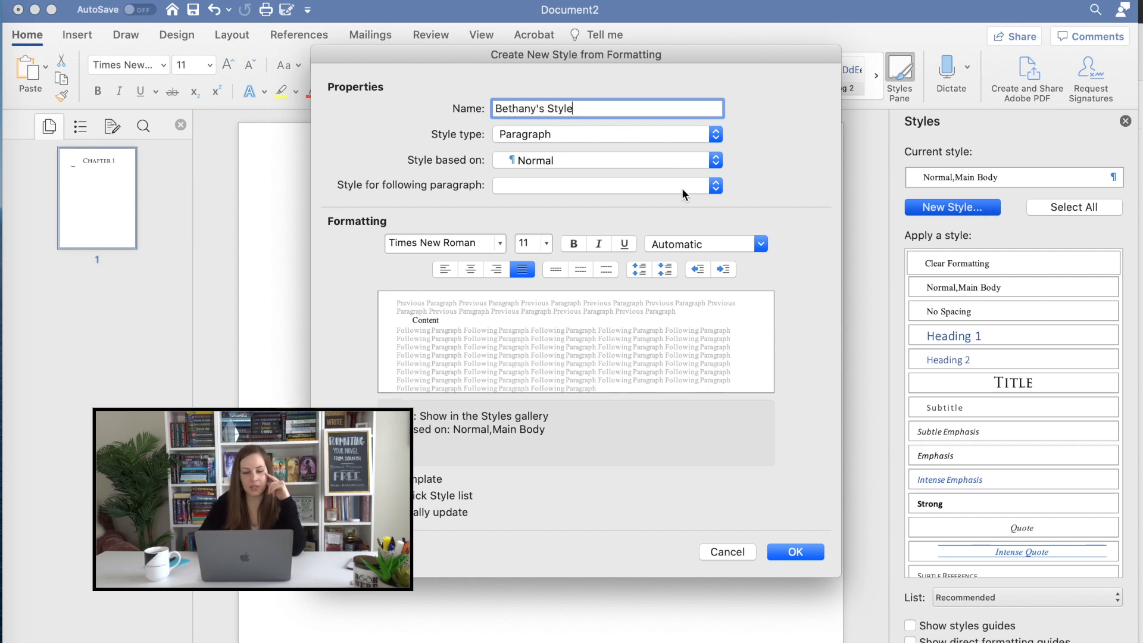
Step: Make Bethany's Style Trajan Pro 3 at 72 pt, confirm it, and start a line below Content
{"action": "left_click", "coordinate": [490, 239]}
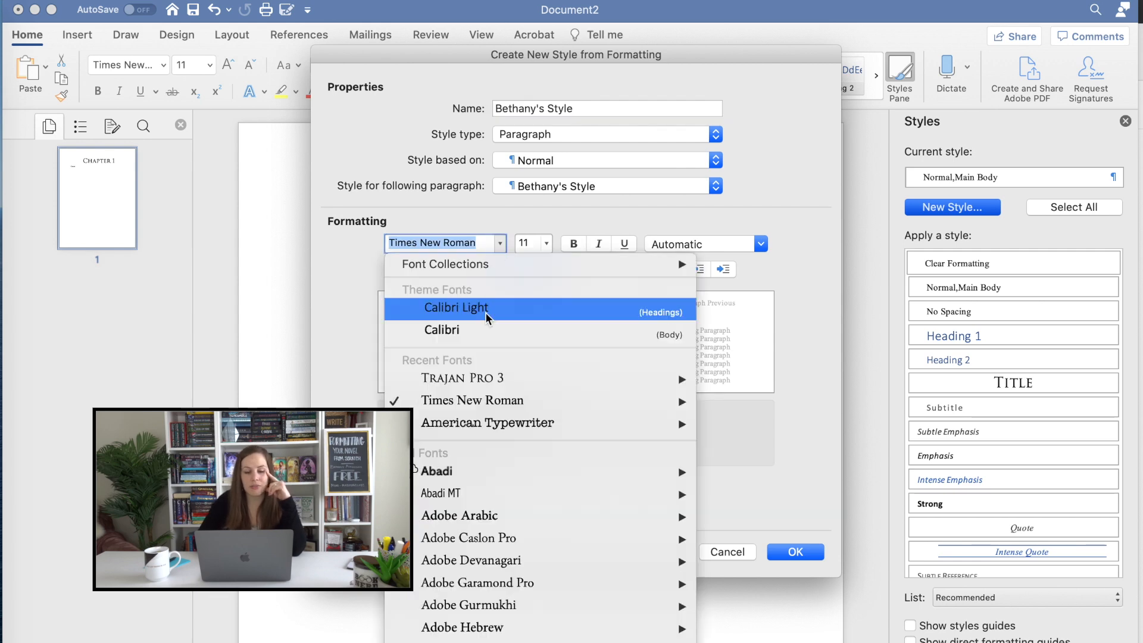
{"action": "left_click", "coordinate": [452, 378]}
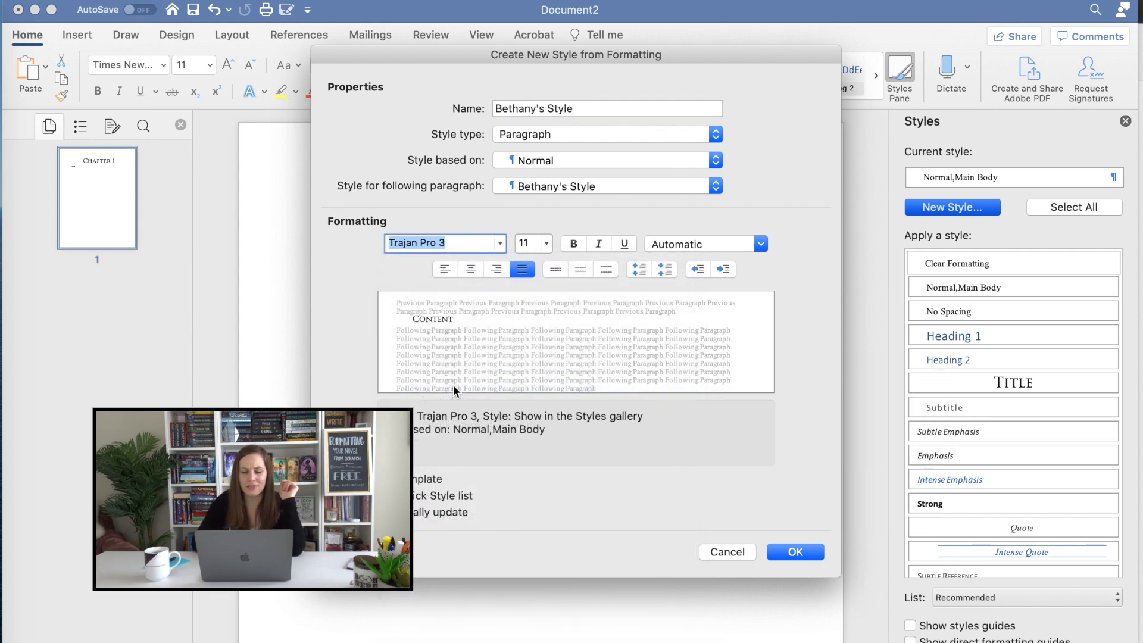
{"action": "left_click", "coordinate": [546, 243]}
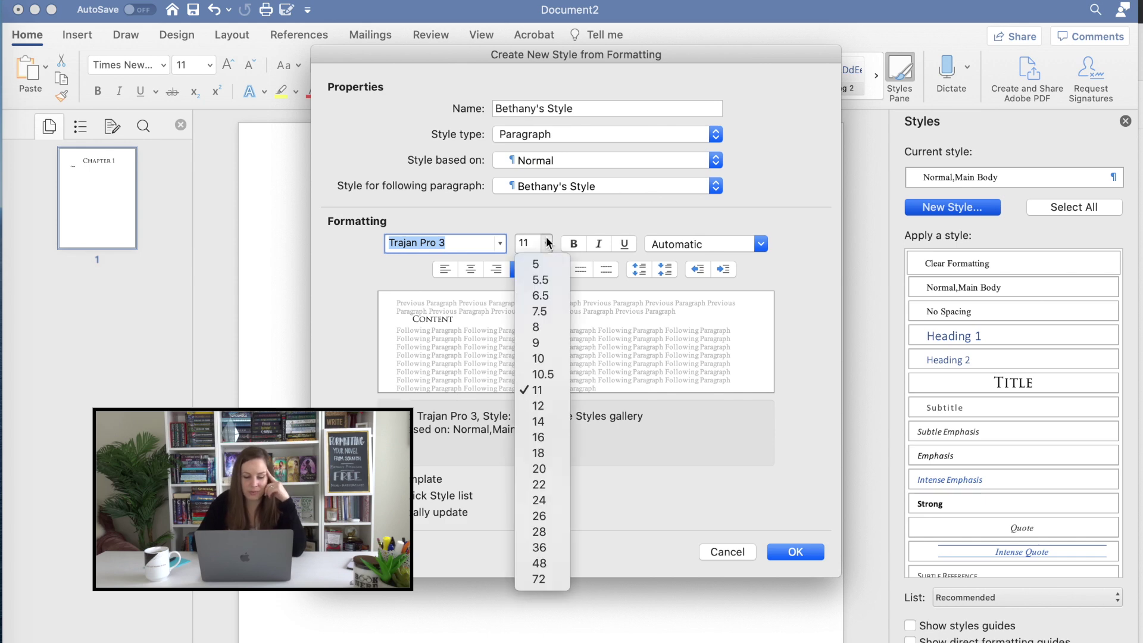
{"action": "left_click", "coordinate": [539, 580]}
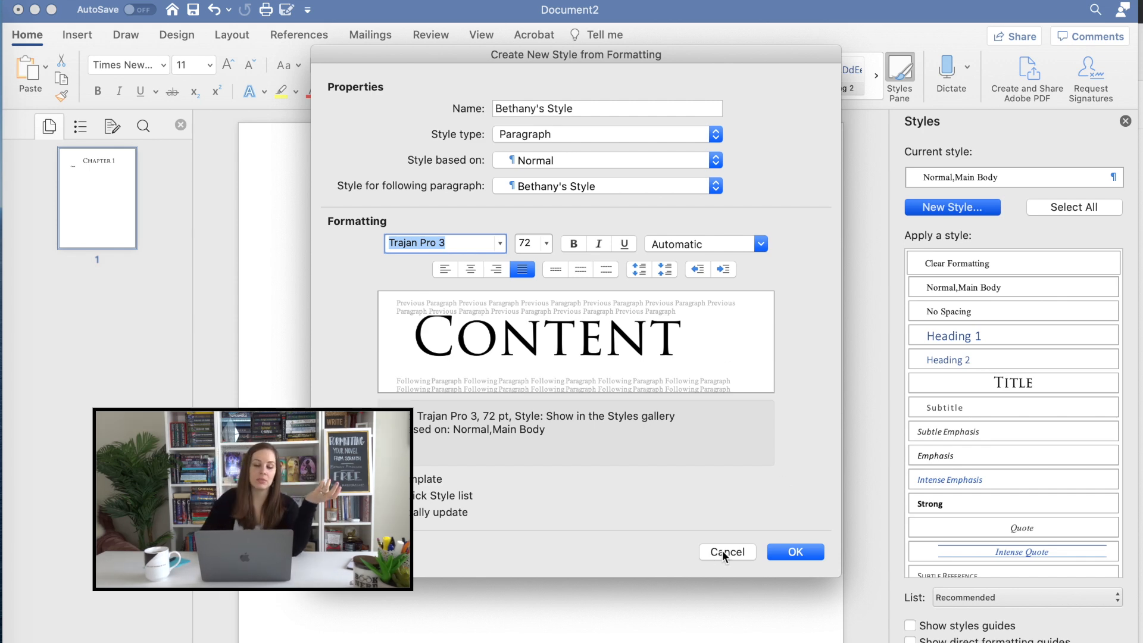
{"action": "left_click", "coordinate": [794, 551]}
{"action": "key", "text": "Return"}
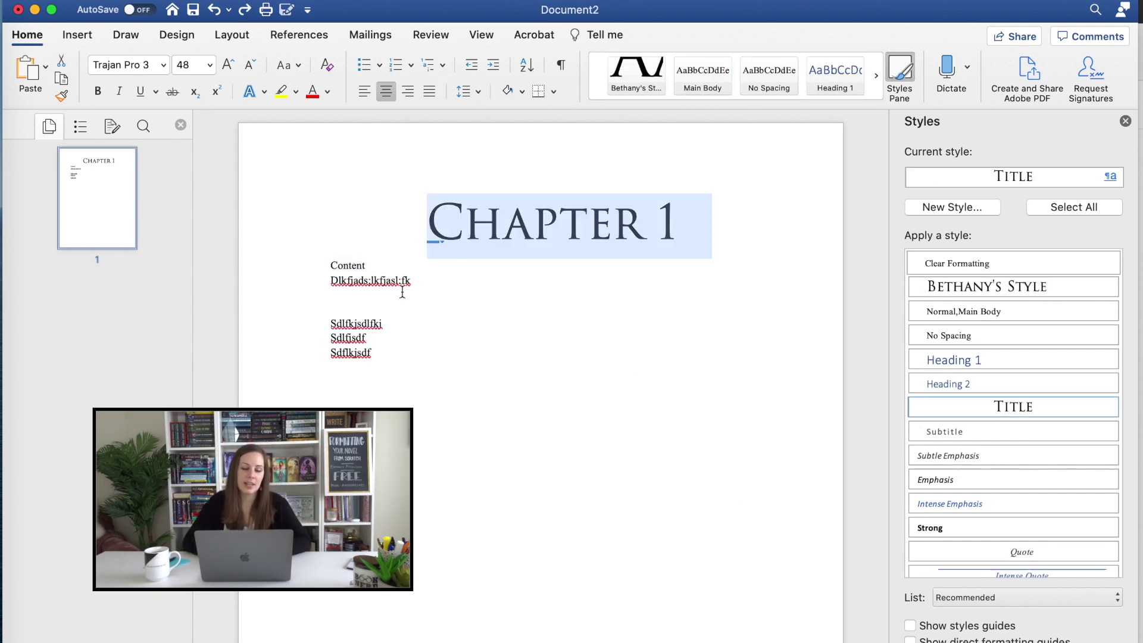
Step: Paste the Chapter 1 heading twice below the filler lines, renumbering them Chapter 2 and 3
{"action": "left_click", "coordinate": [402, 292]}
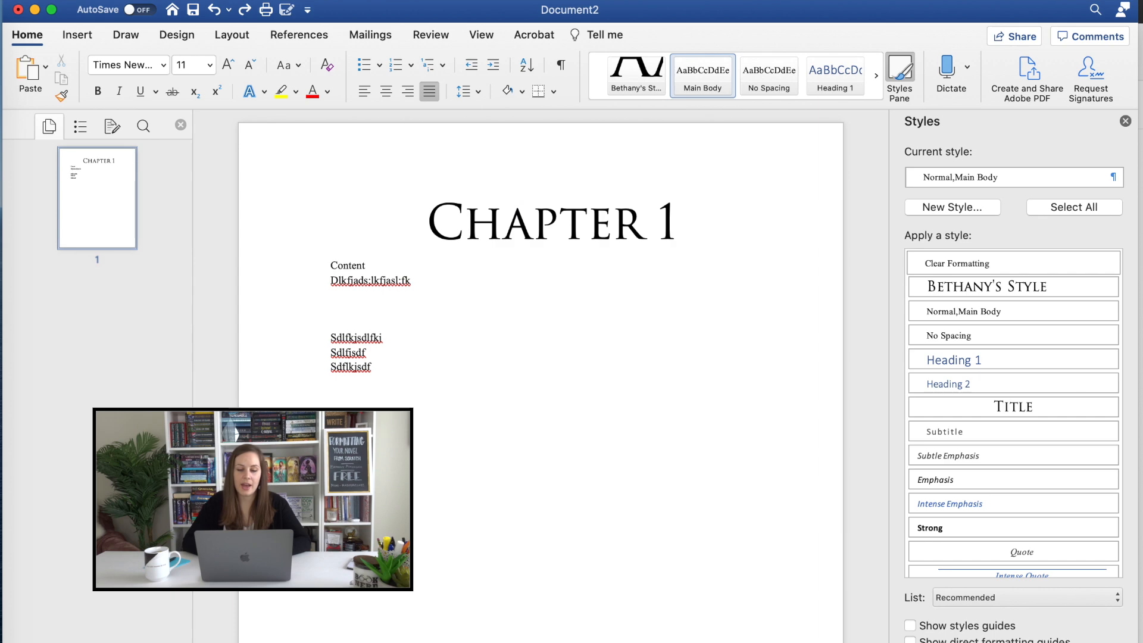
{"action": "key", "text": "Return"}
{"action": "type", "text": "CHAPTER 1"}
{"action": "key", "text": "BackSpace"}
{"action": "type", "text": "2"}
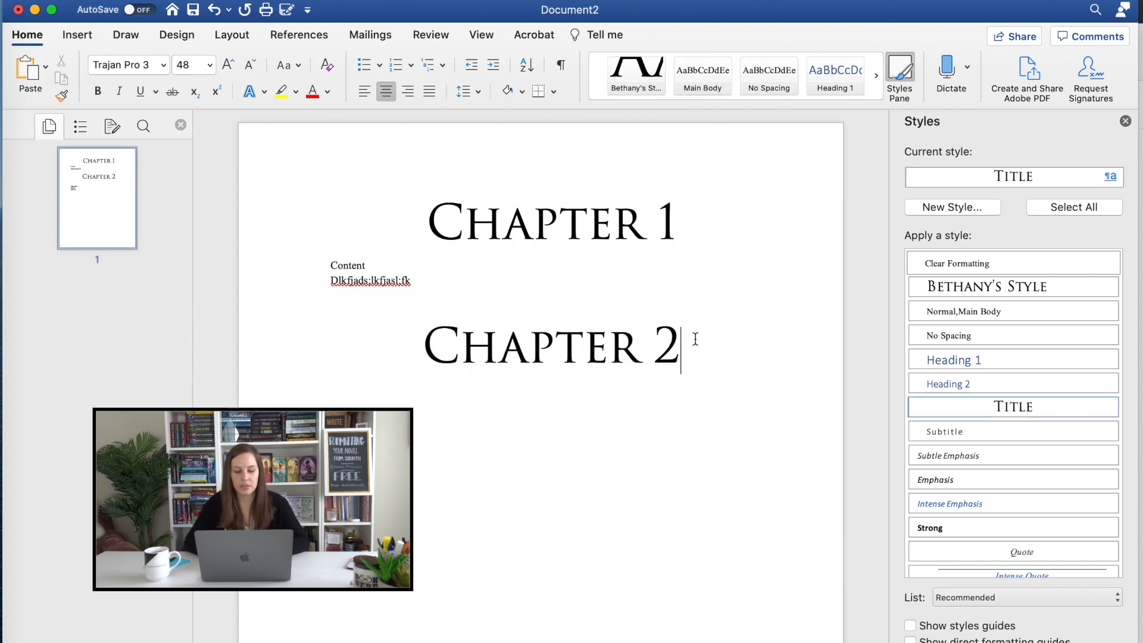
{"action": "key", "text": "Return"}
{"action": "key", "text": "cmd+v"}
{"action": "key", "text": "BackSpace"}
{"action": "type", "text": "3"}
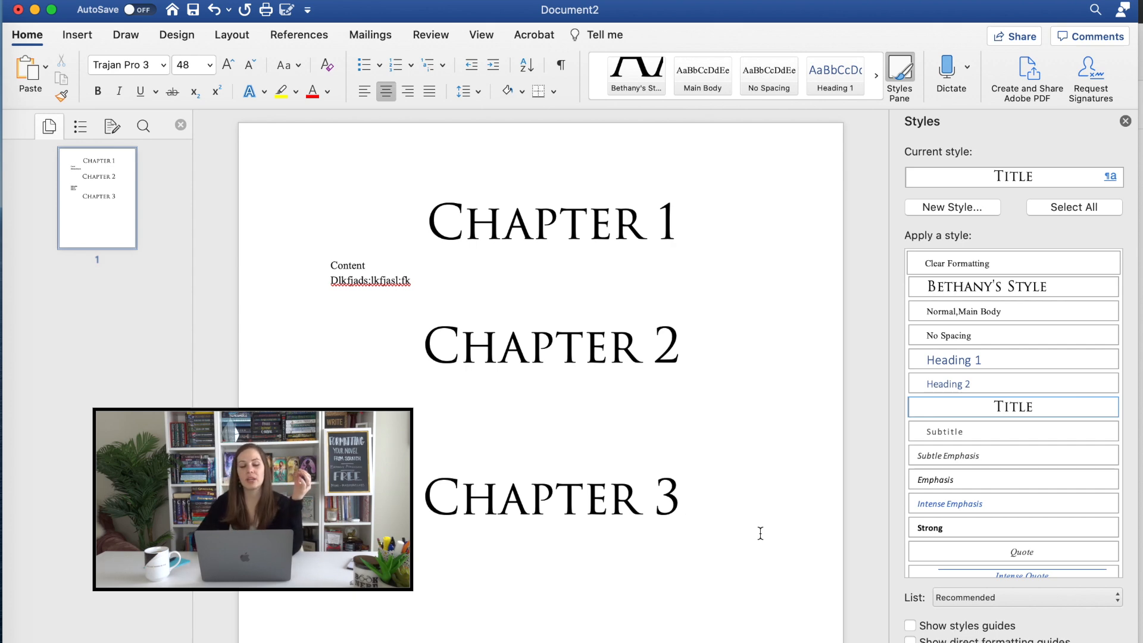
Step: Select the three chapter headings and bring up the Title style's options
{"action": "left_click", "coordinate": [401, 234]}
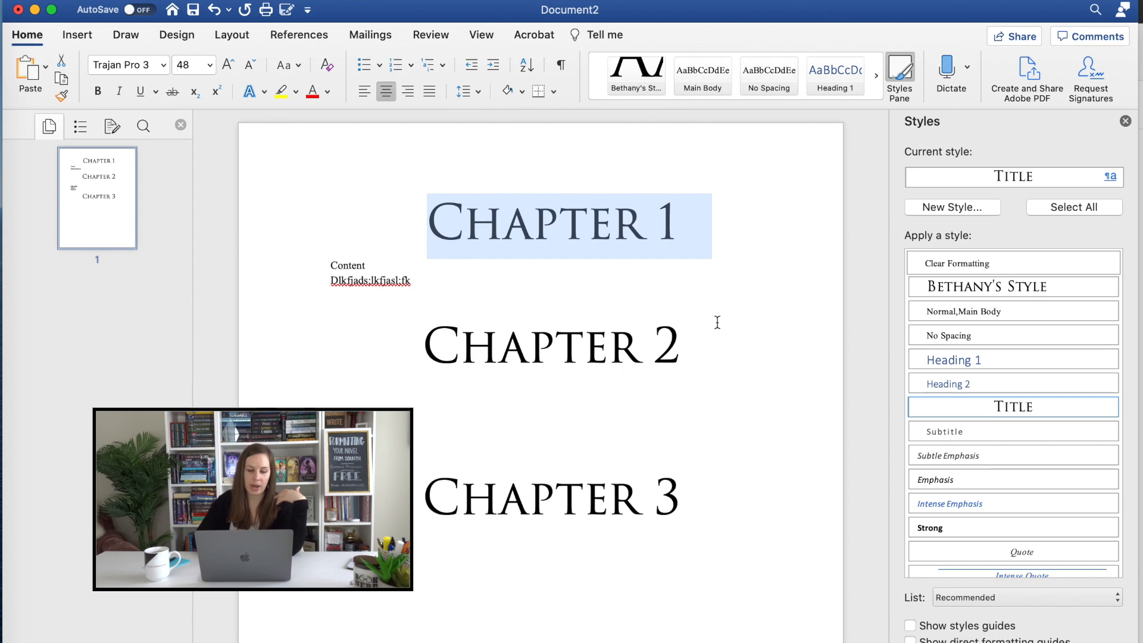
{"action": "left_click", "coordinate": [310, 333]}
{"action": "left_click", "coordinate": [317, 501]}
{"action": "right_click", "coordinate": [702, 77]}
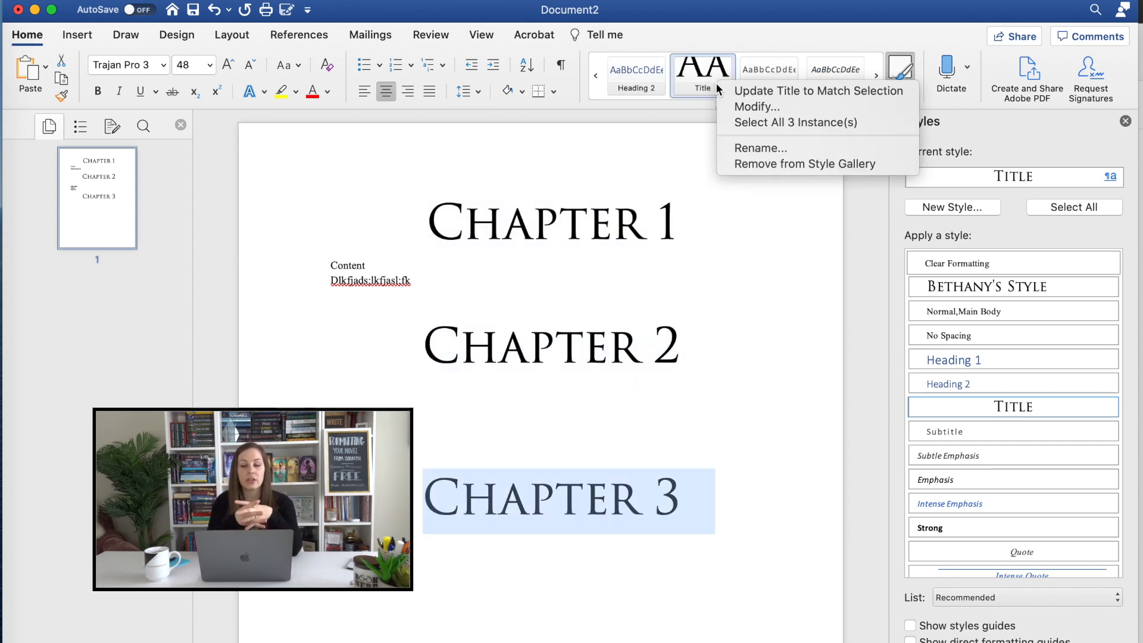
Step: Set the Title style to 5 pt so all three chapter headings shrink together
{"action": "left_click", "coordinate": [755, 107]}
{"action": "left_click", "coordinate": [545, 244]}
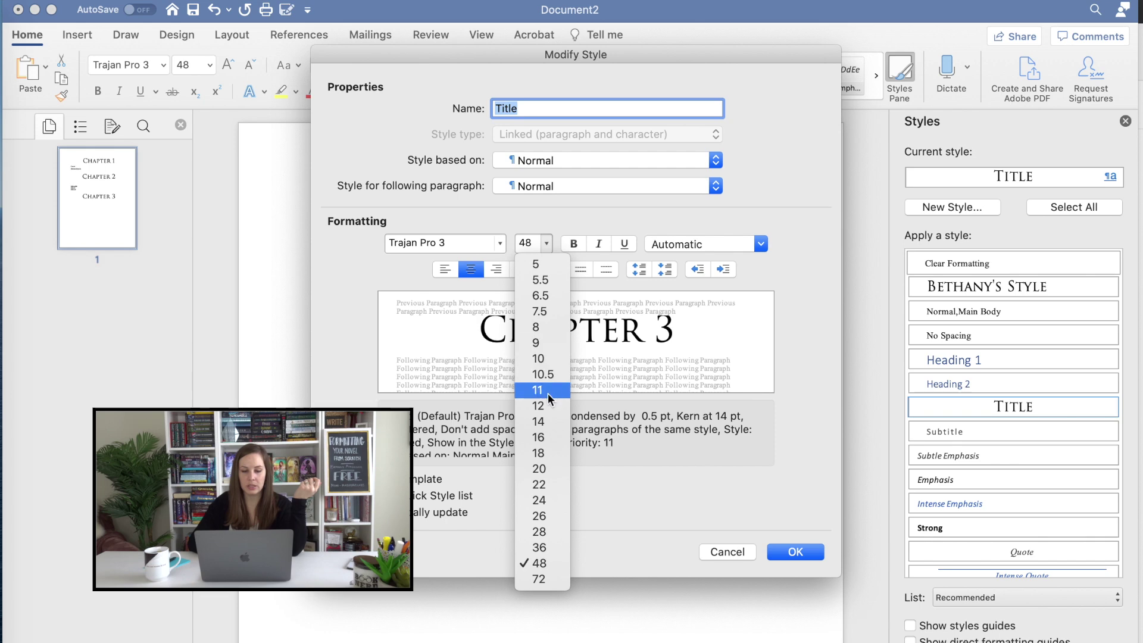
{"action": "left_click", "coordinate": [540, 265]}
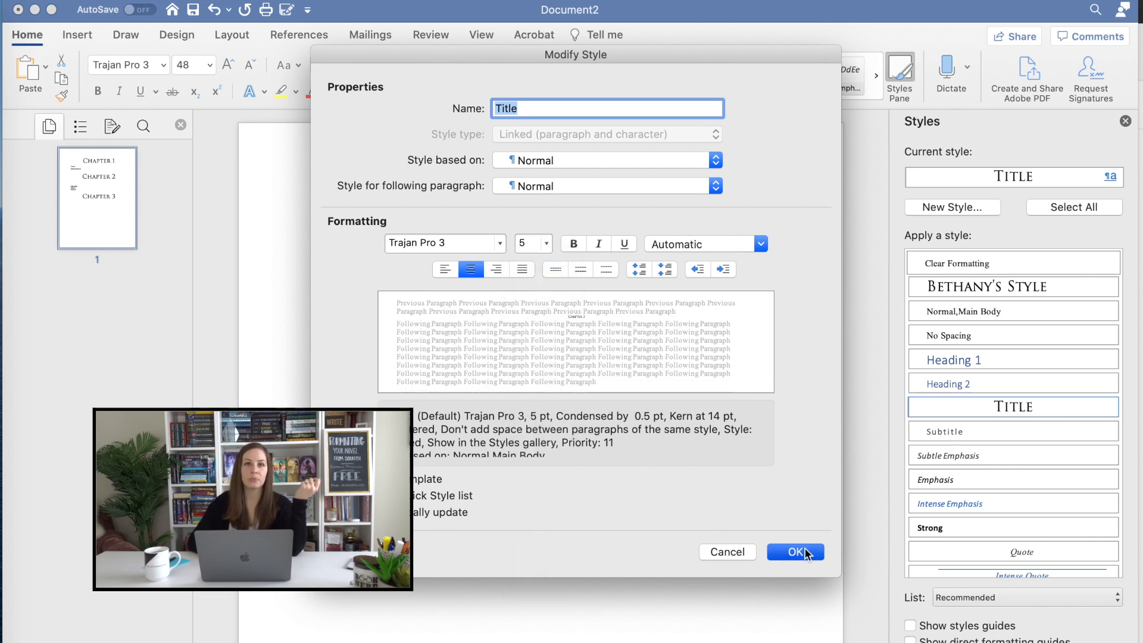
{"action": "left_click", "coordinate": [798, 551]}
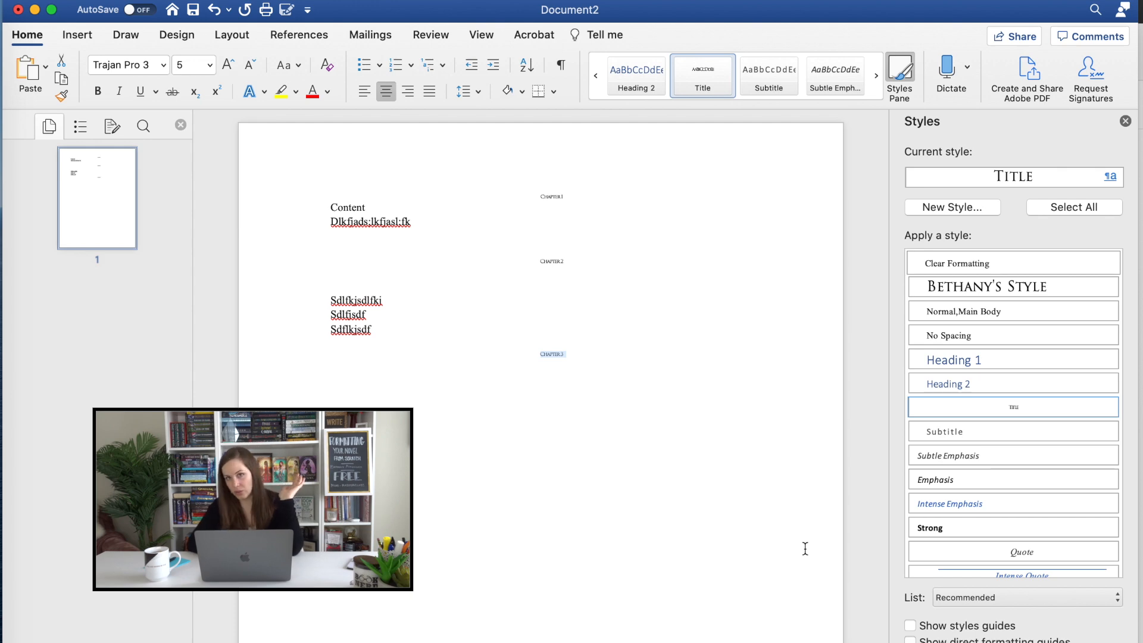